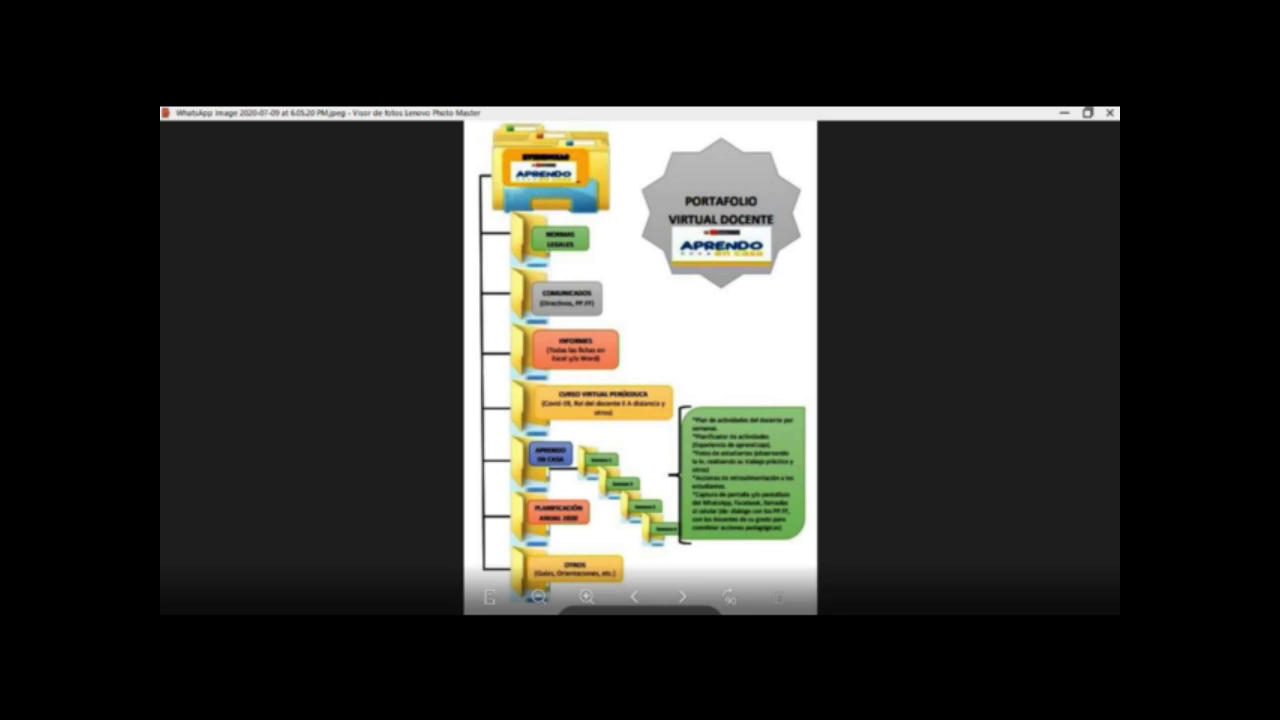
# Step: Leave the portfolio diagram and bring the empty Google Drive 'Mi unidad' page to the front
pyautogui.click(420, 555)
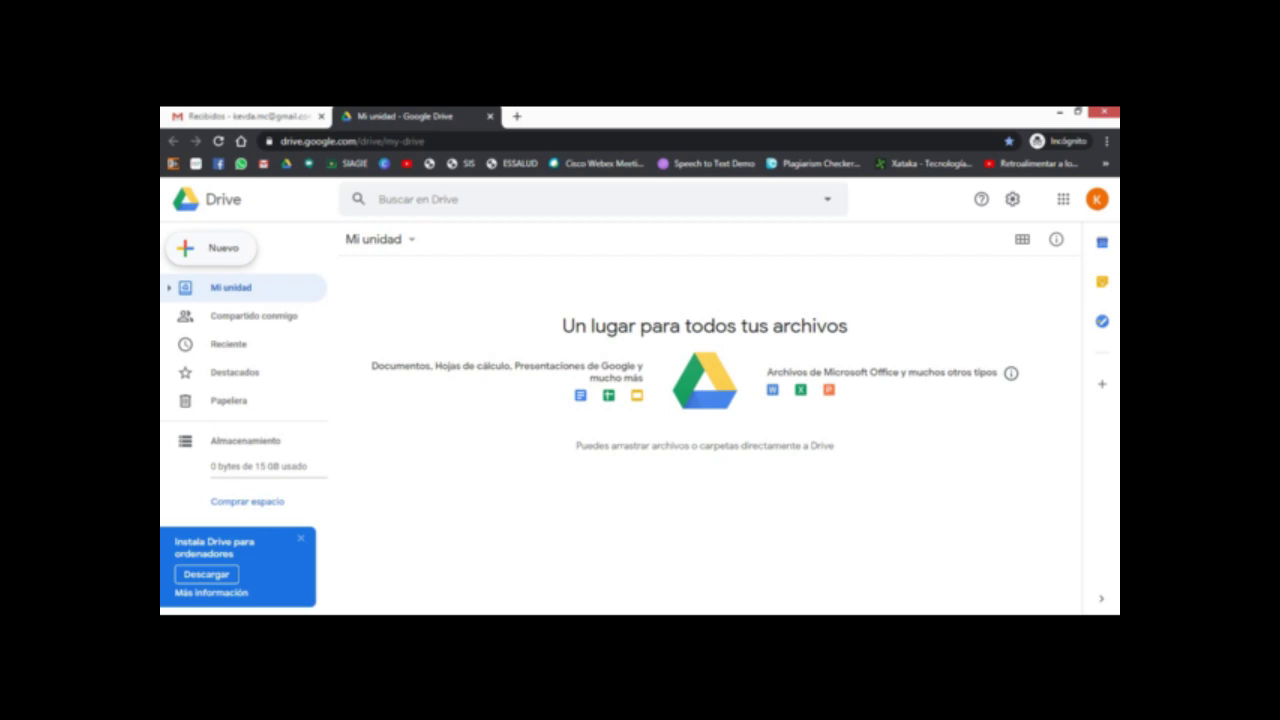
# Step: Make a new folder named 'PEDRVO APRENDO EN CASA' in capitals in Mi unidad and open it
pyautogui.click(212, 248)
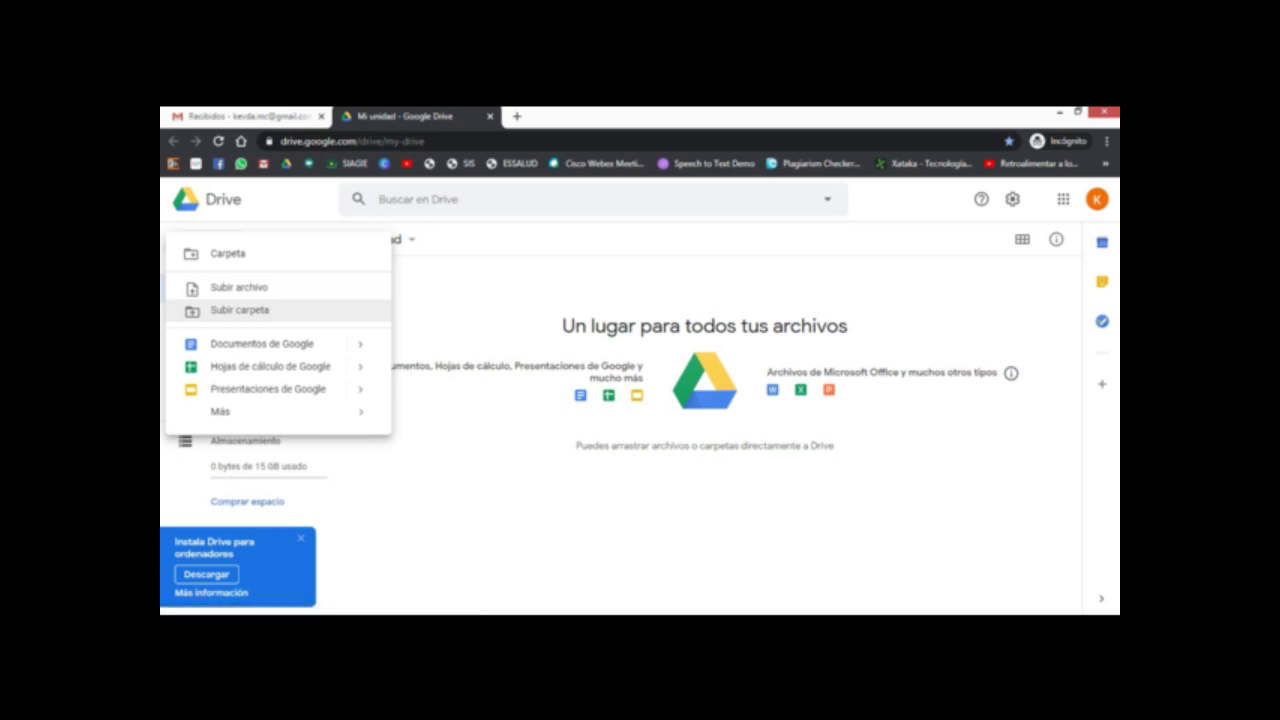
pyautogui.click(228, 253)
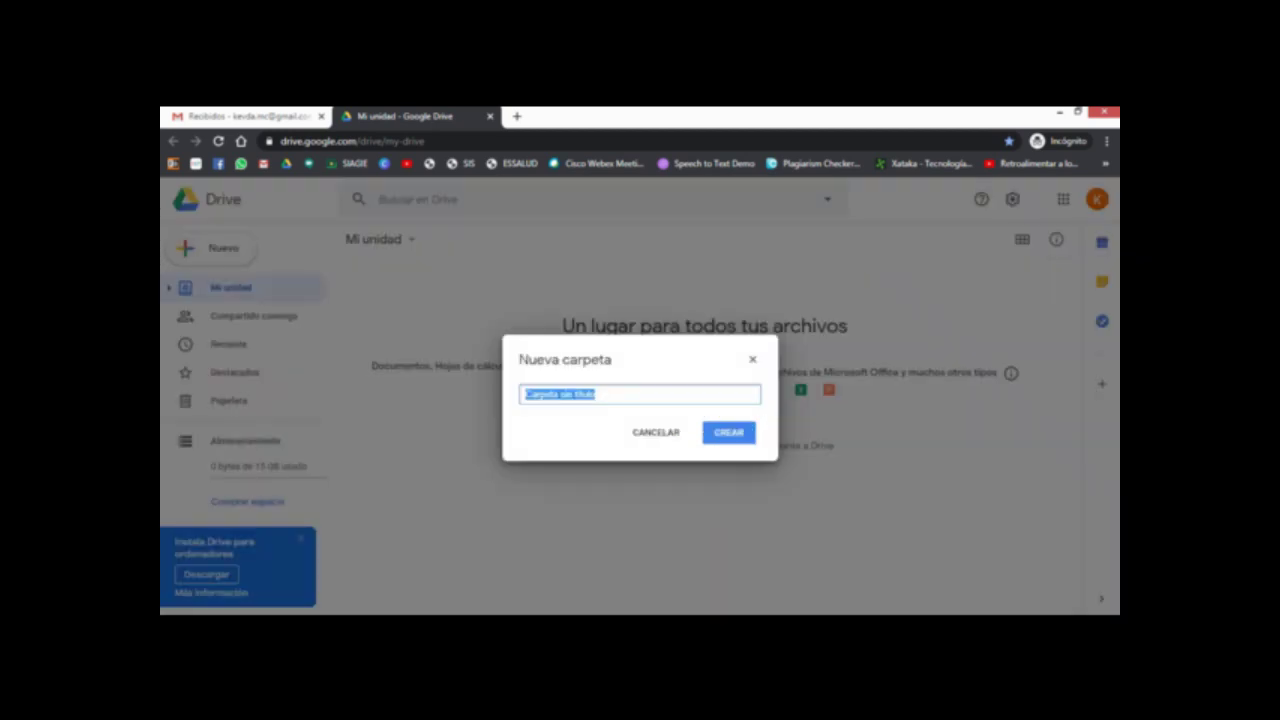
pyautogui.press('capslock')
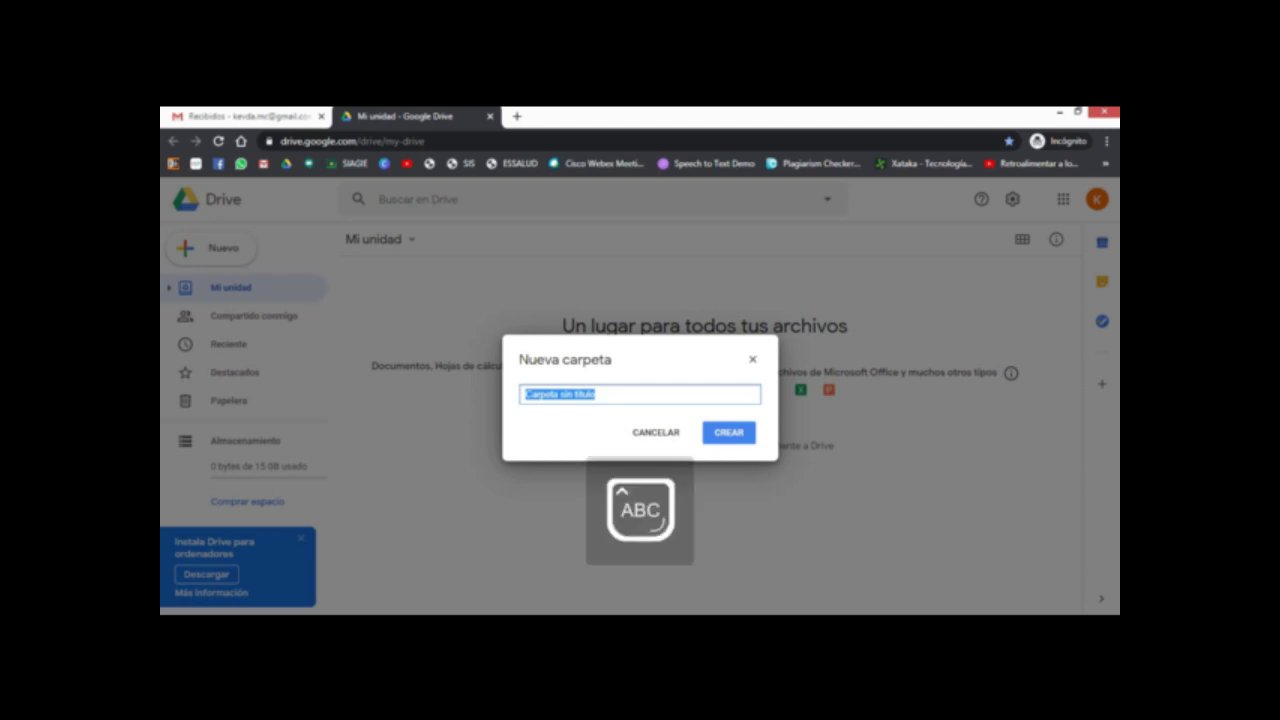
pyautogui.write('PEDRVO')
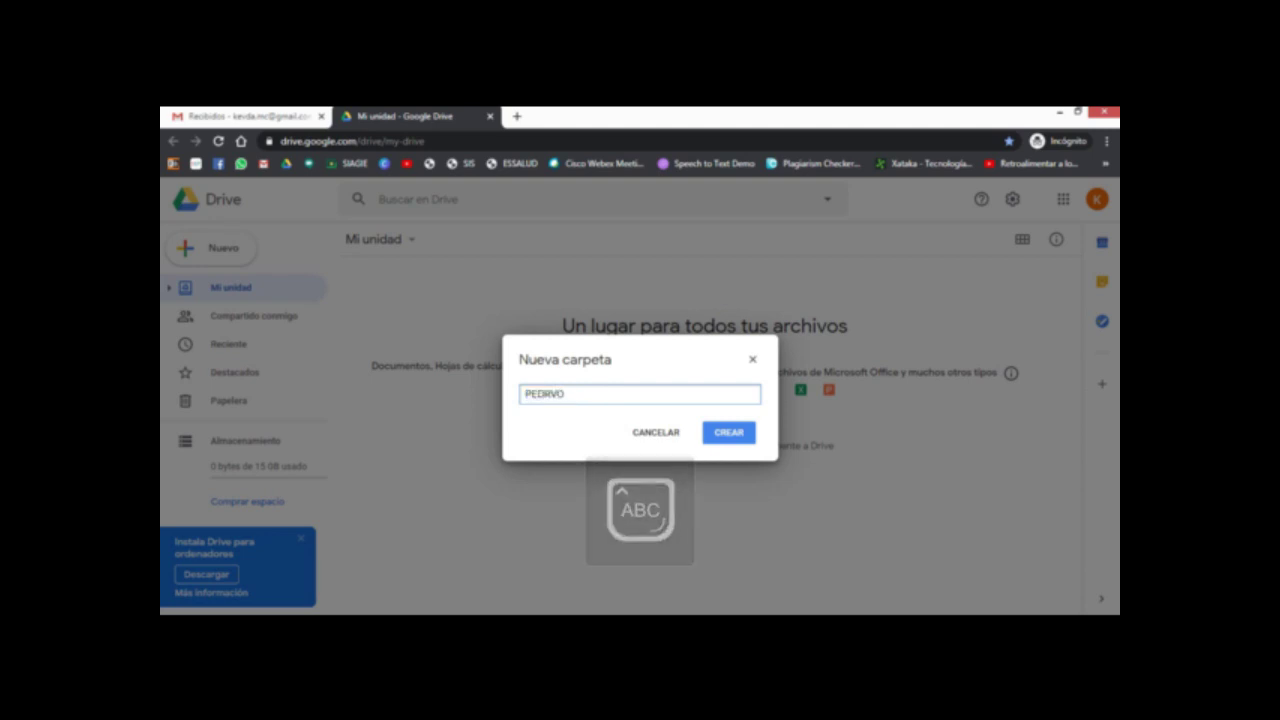
pyautogui.write(' APRENDO EN')
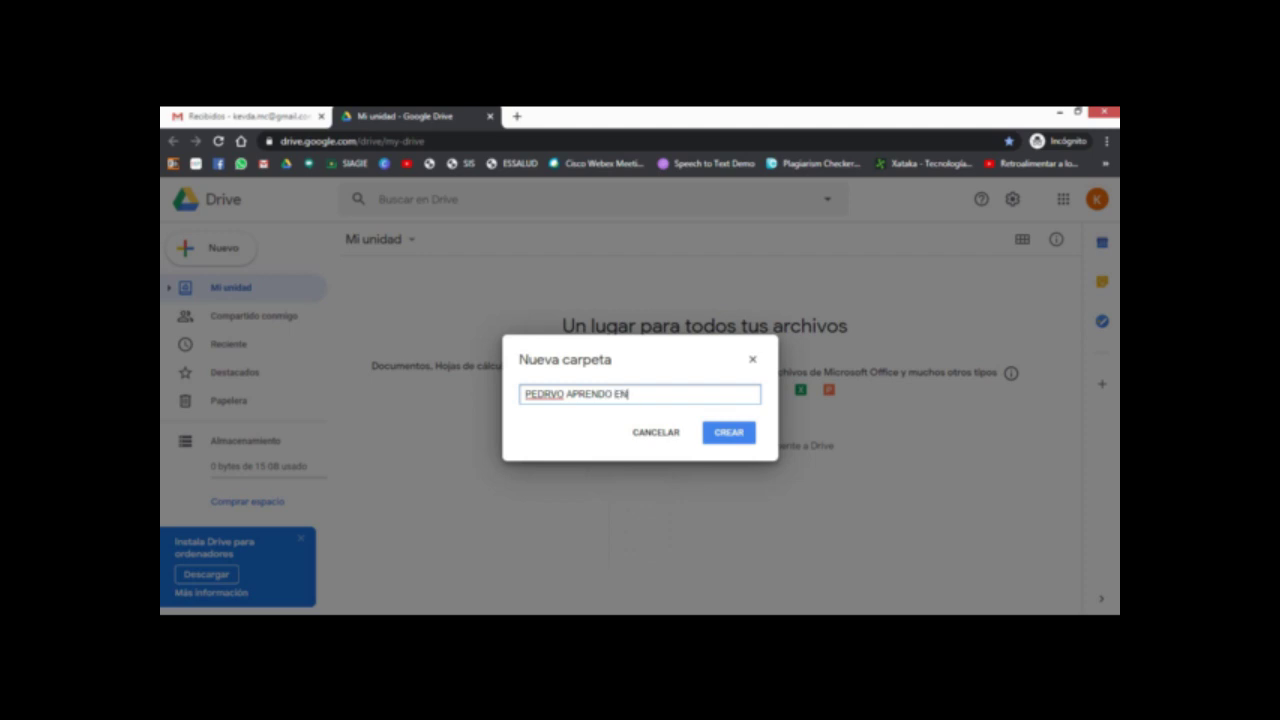
pyautogui.write(' CASA')
pyautogui.press('Return')
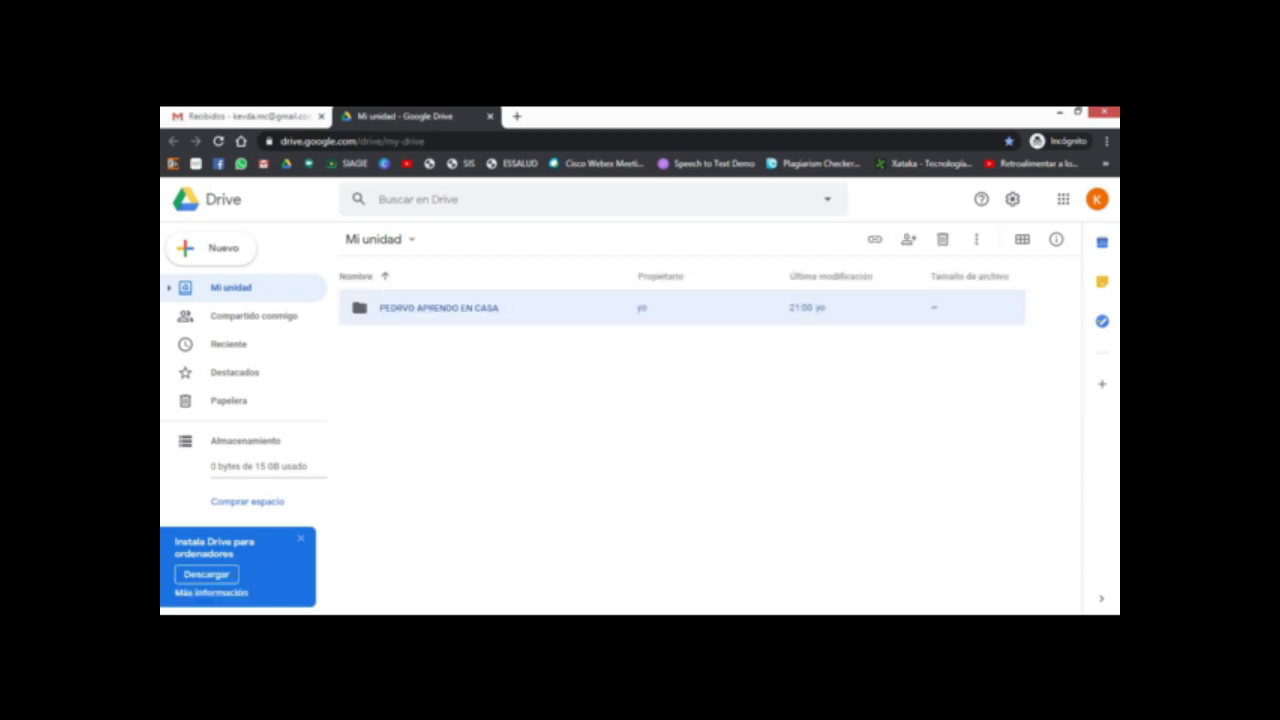
pyautogui.press('Return')
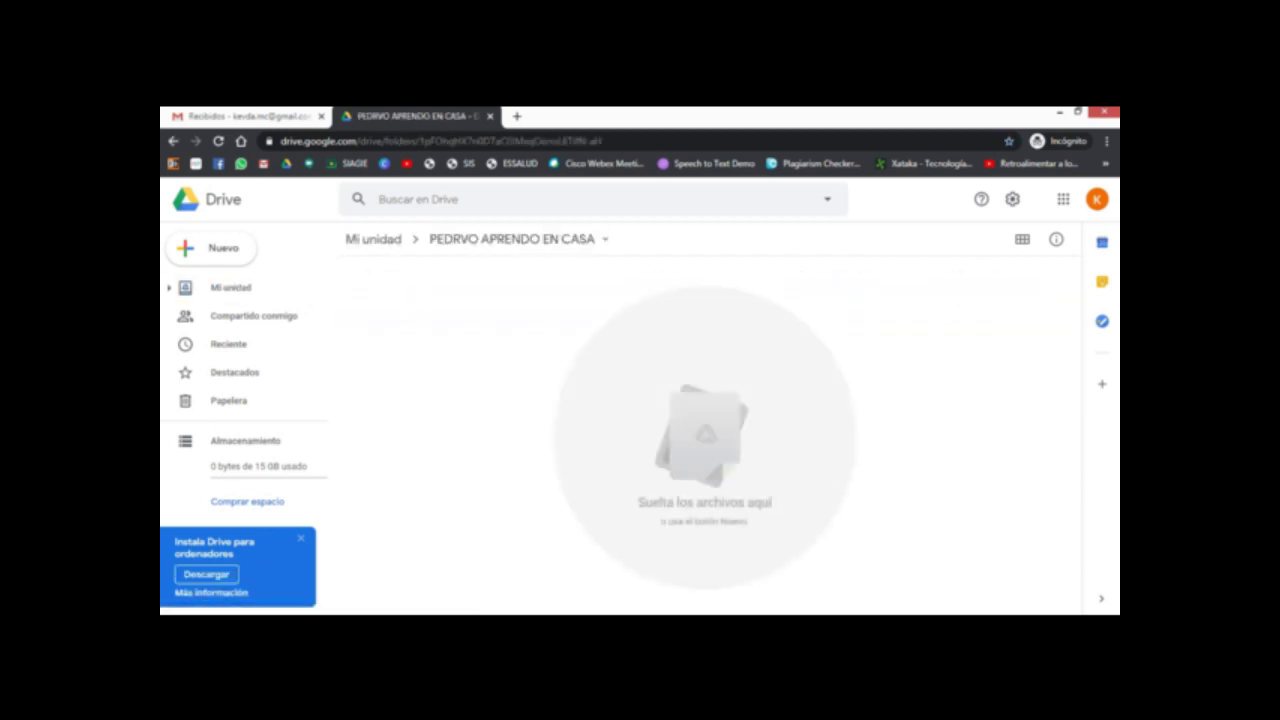
# Step: Glance at the portfolio diagram, then return to Drive and bring up the Nuevo menu
pyautogui.click(474, 560)
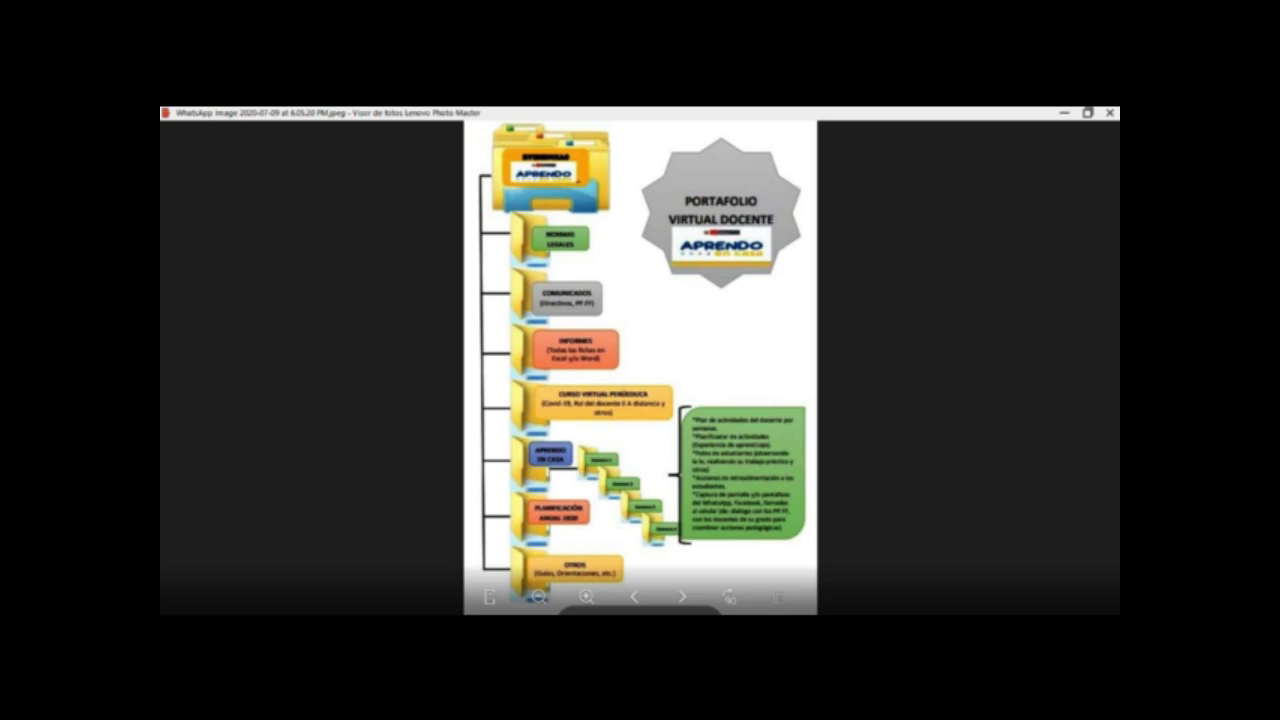
pyautogui.hotkey('alt', 'Tab')
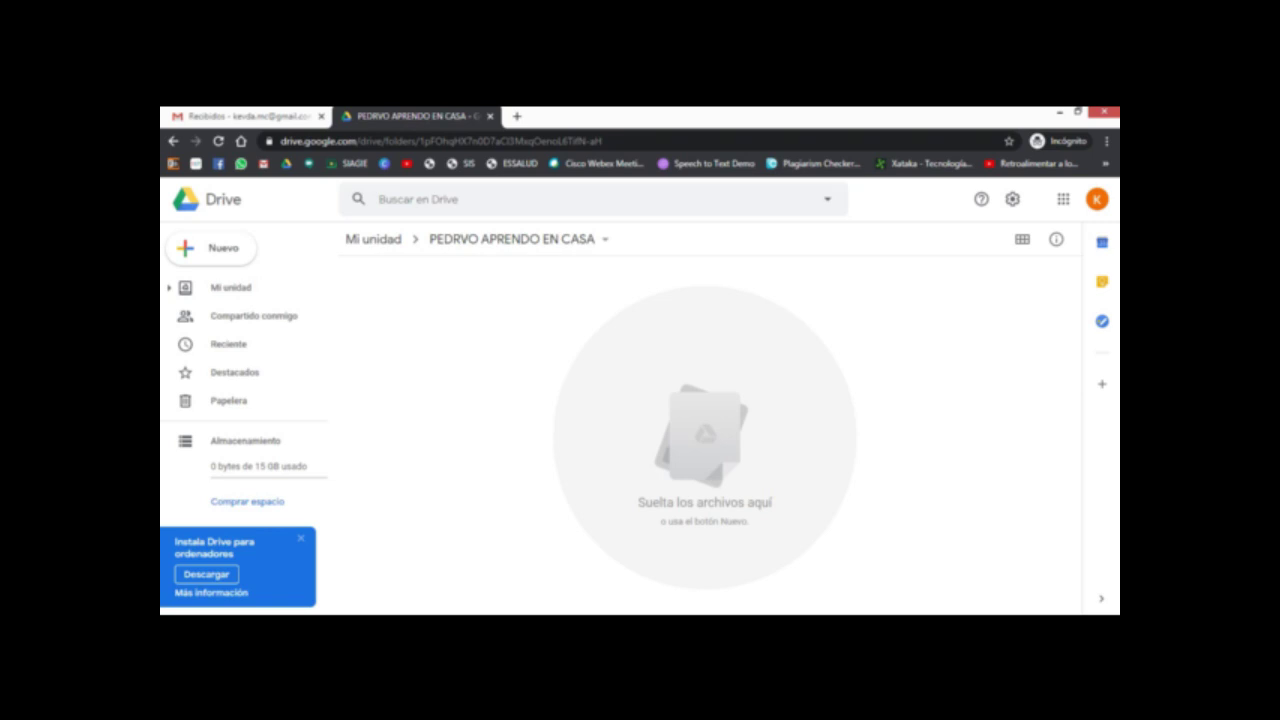
pyautogui.click(210, 247)
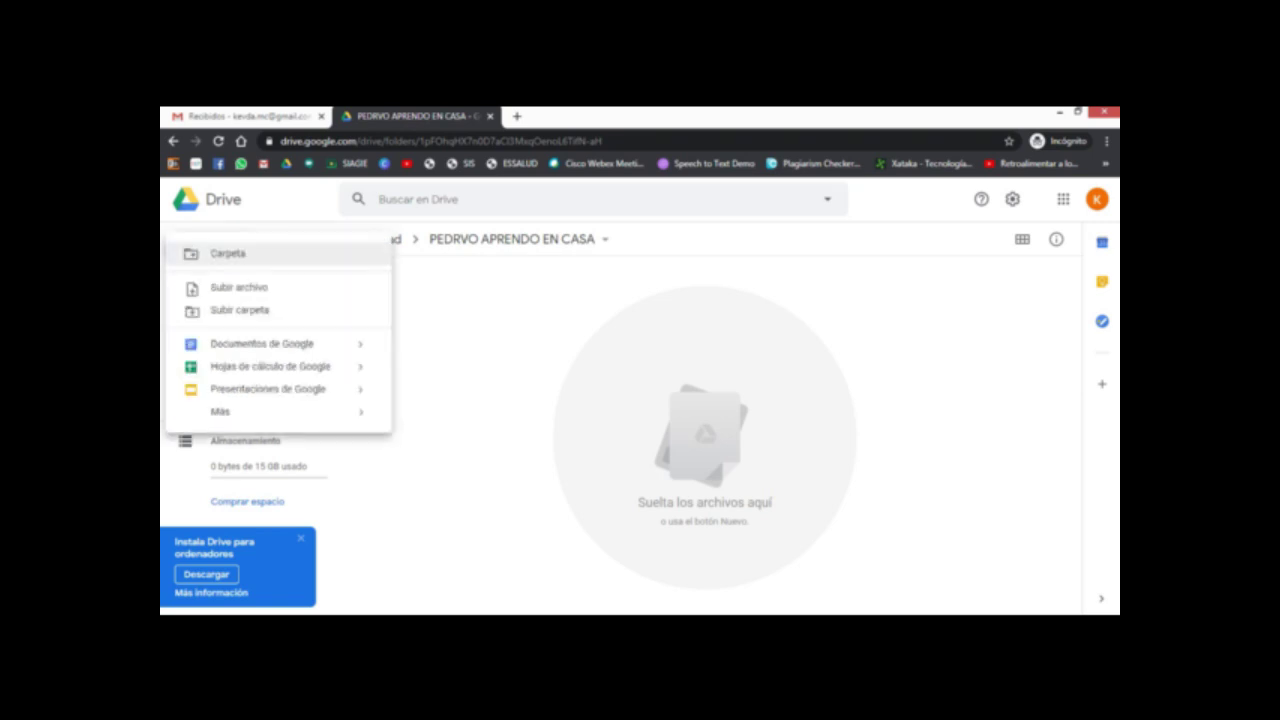
# Step: Create the subfolder '01 NORMAS LEGALES' and check its name against the diagram
pyautogui.click(228, 253)
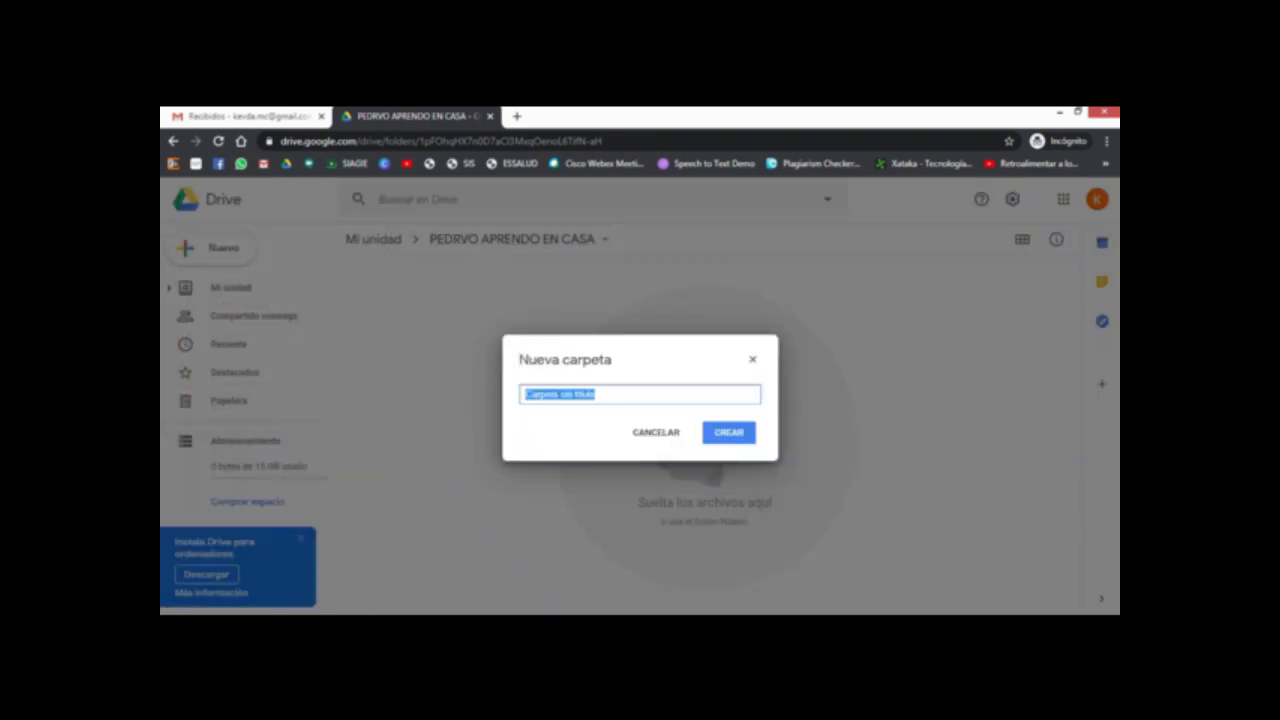
pyautogui.write('NO')
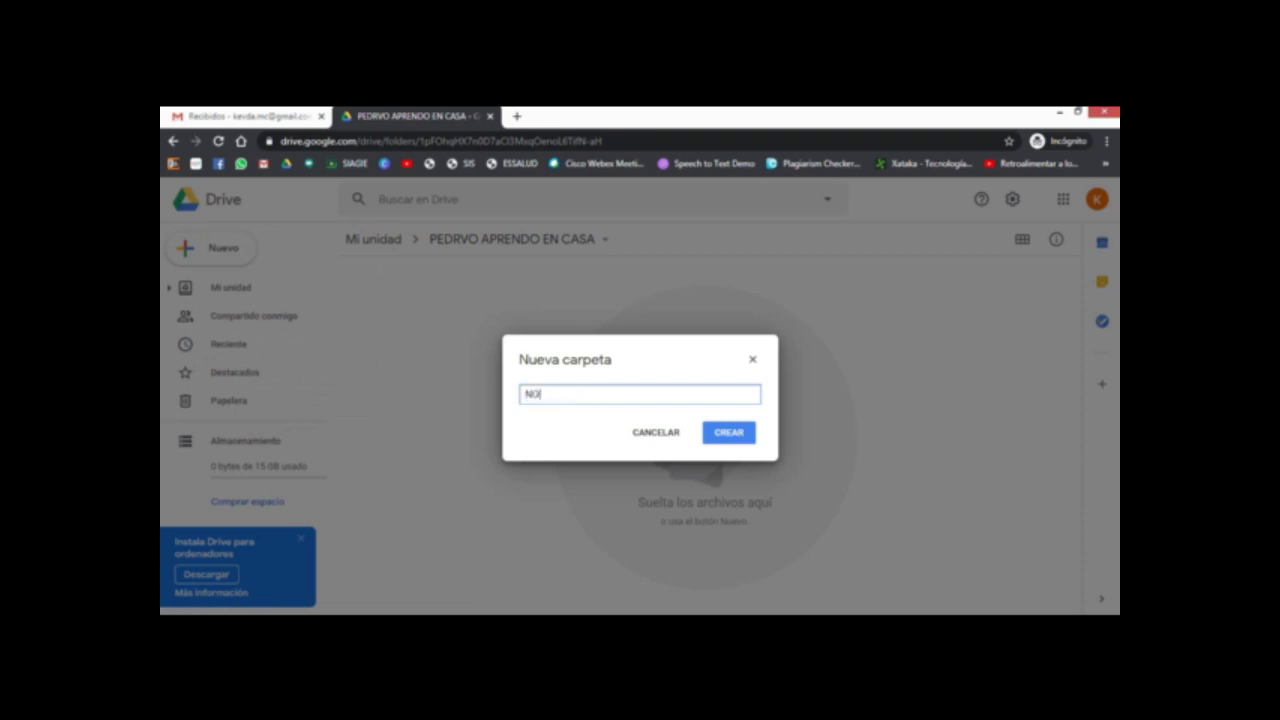
pyautogui.write('RMAS LEG')
pyautogui.write('ALES')
pyautogui.write('01')
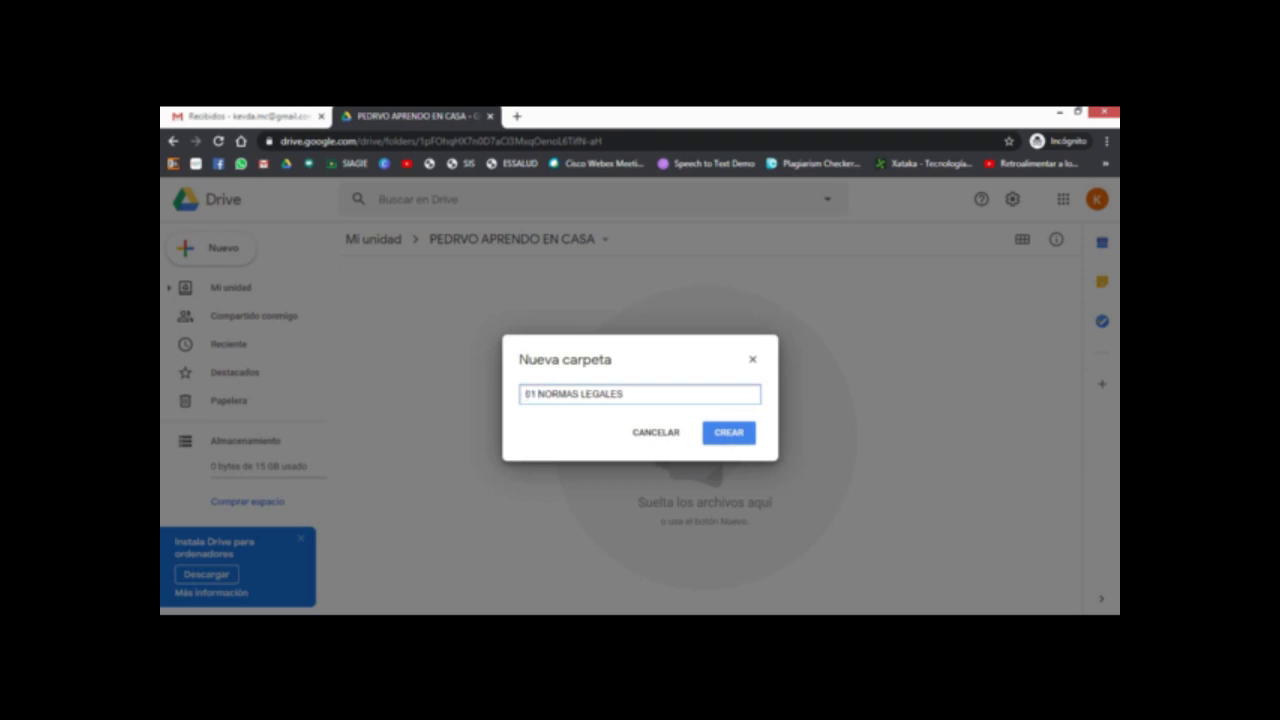
pyautogui.press('Return')
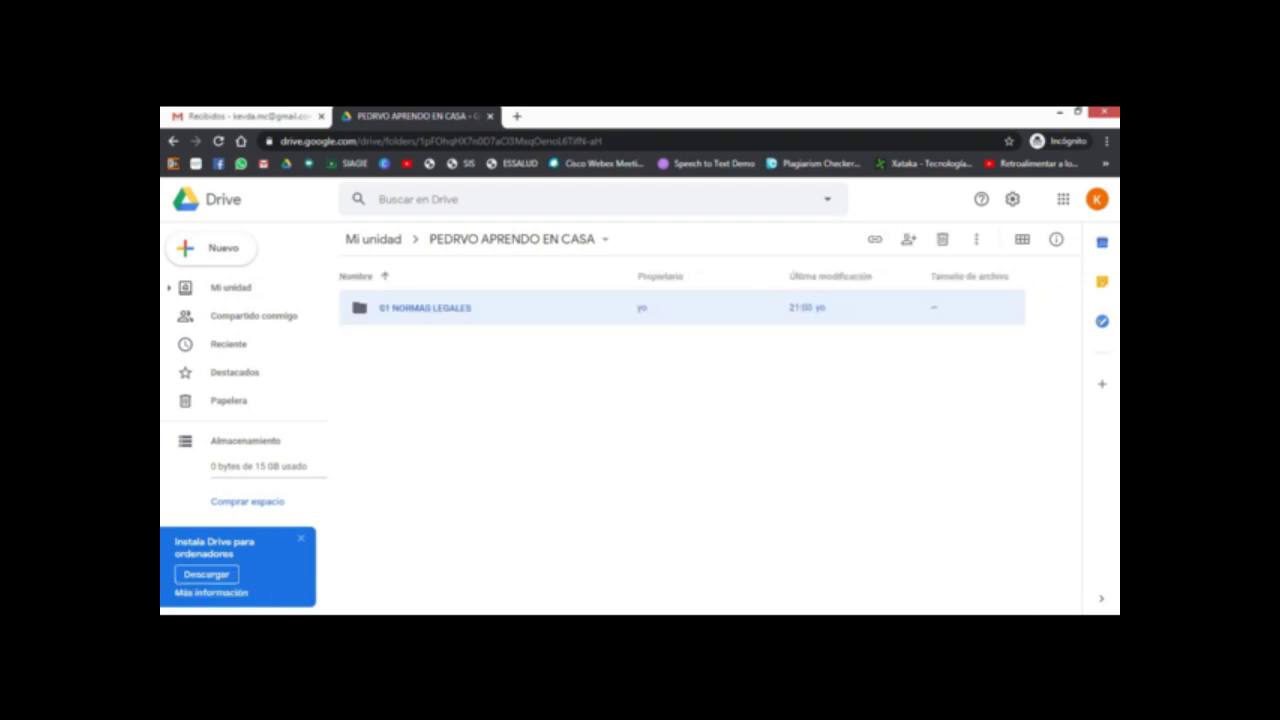
pyautogui.hotkey('alt', 'Tab')
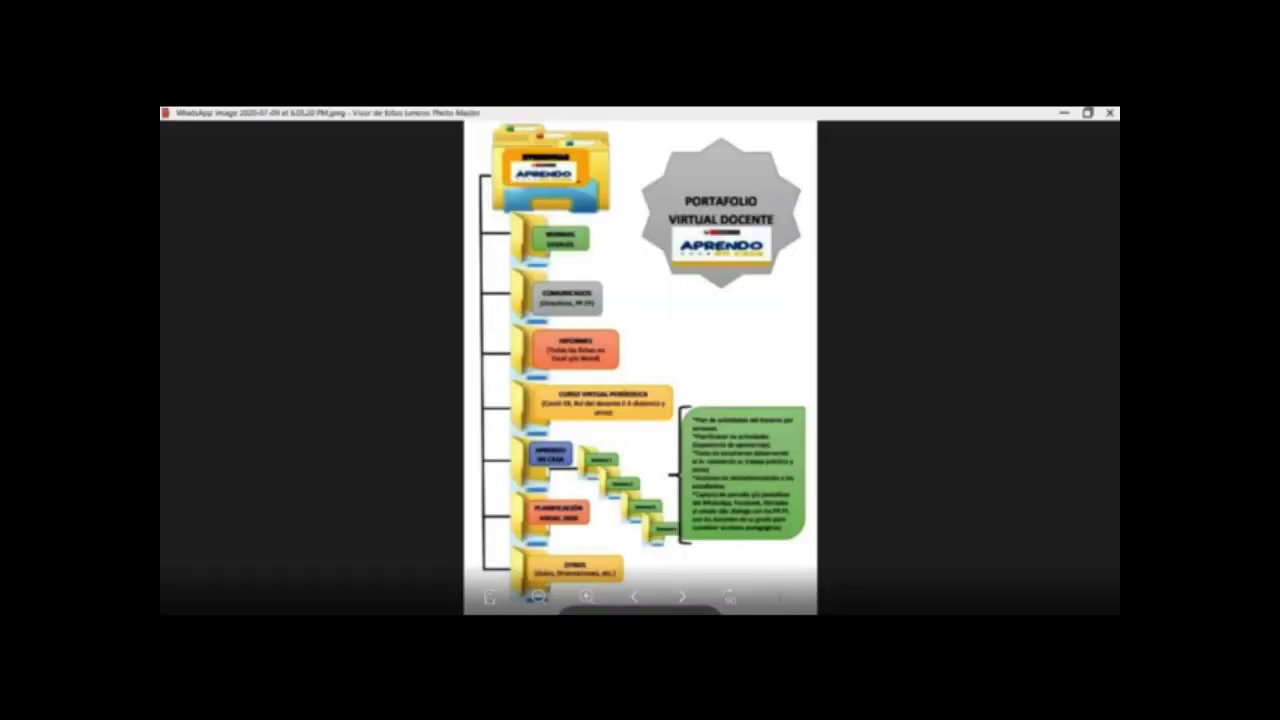
pyautogui.hotkey('alt', 'Tab')
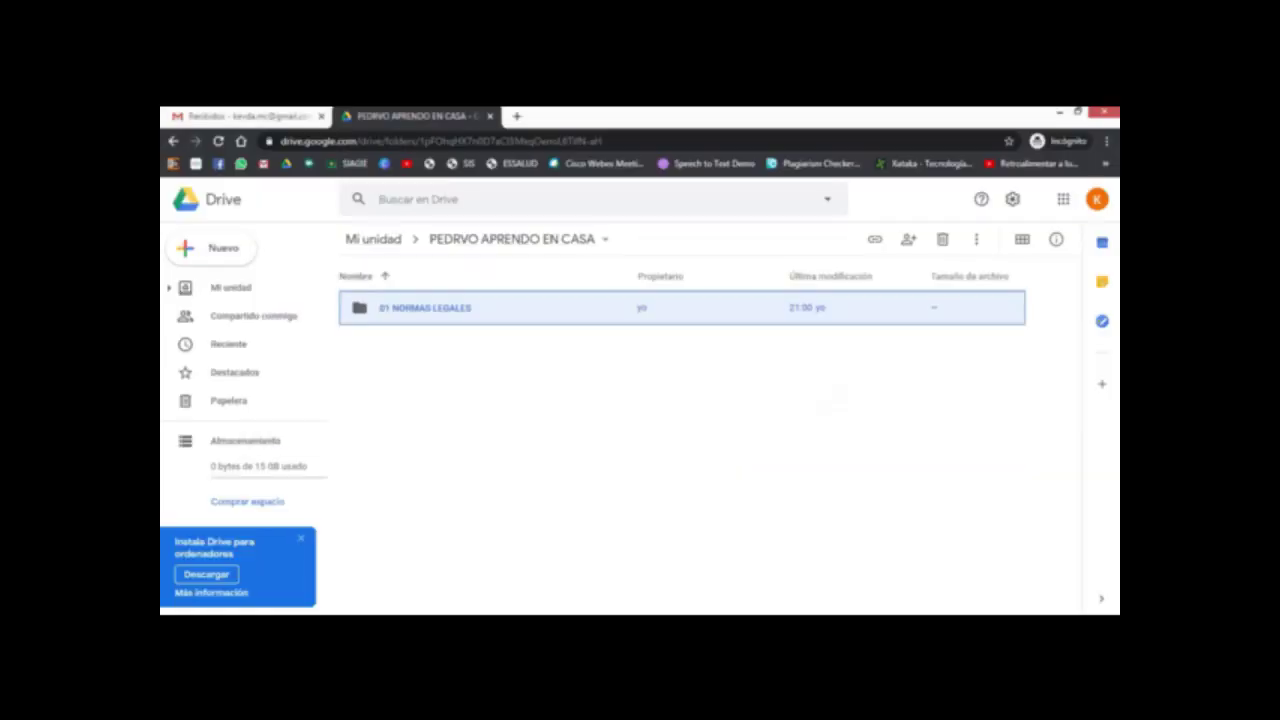
# Step: Add the subfolders '02 COMUNICADOS' and '03 INFORMES'
pyautogui.click(205, 245)
pyautogui.click(227, 253)
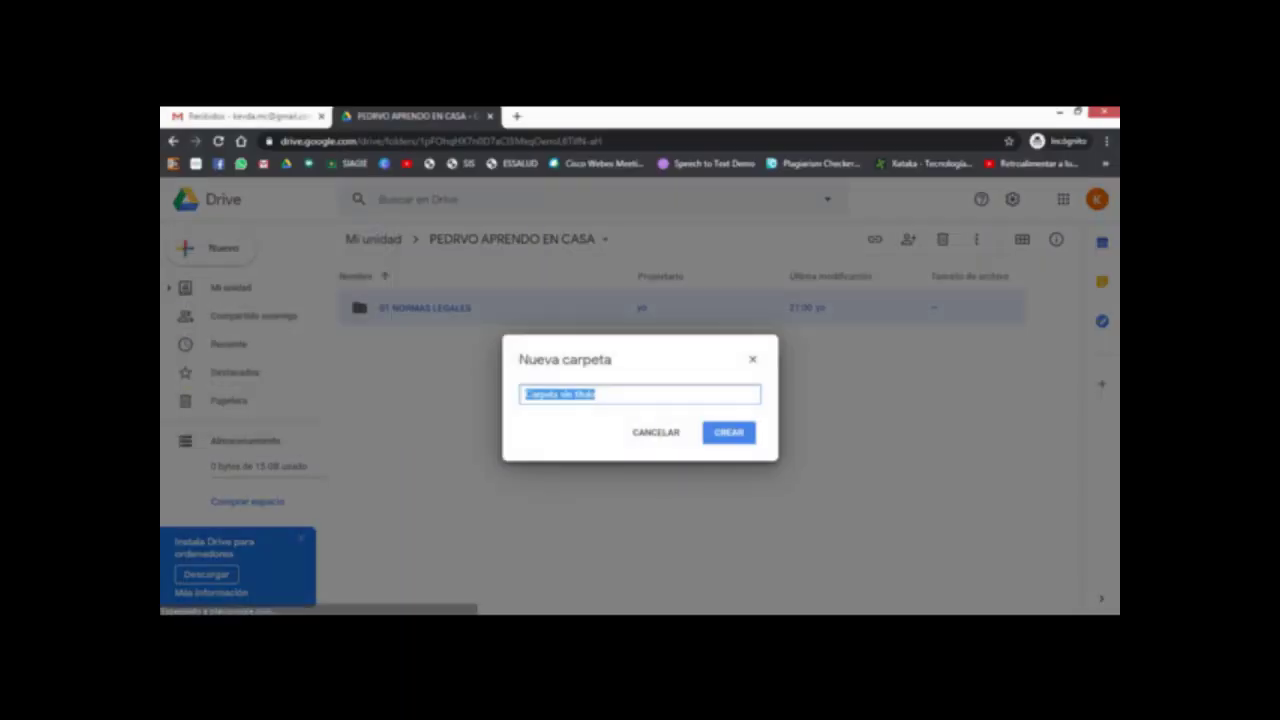
pyautogui.write('02 CO')
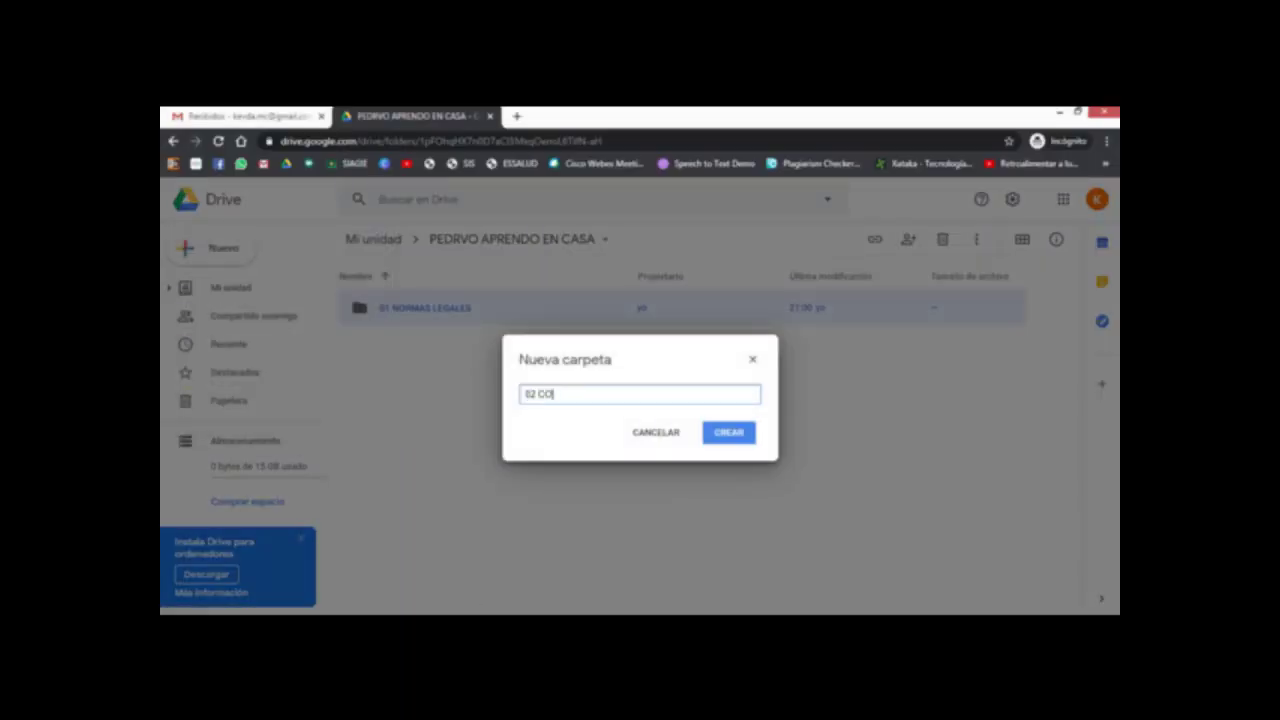
pyautogui.write('MUNICADOS')
pyautogui.press('Return')
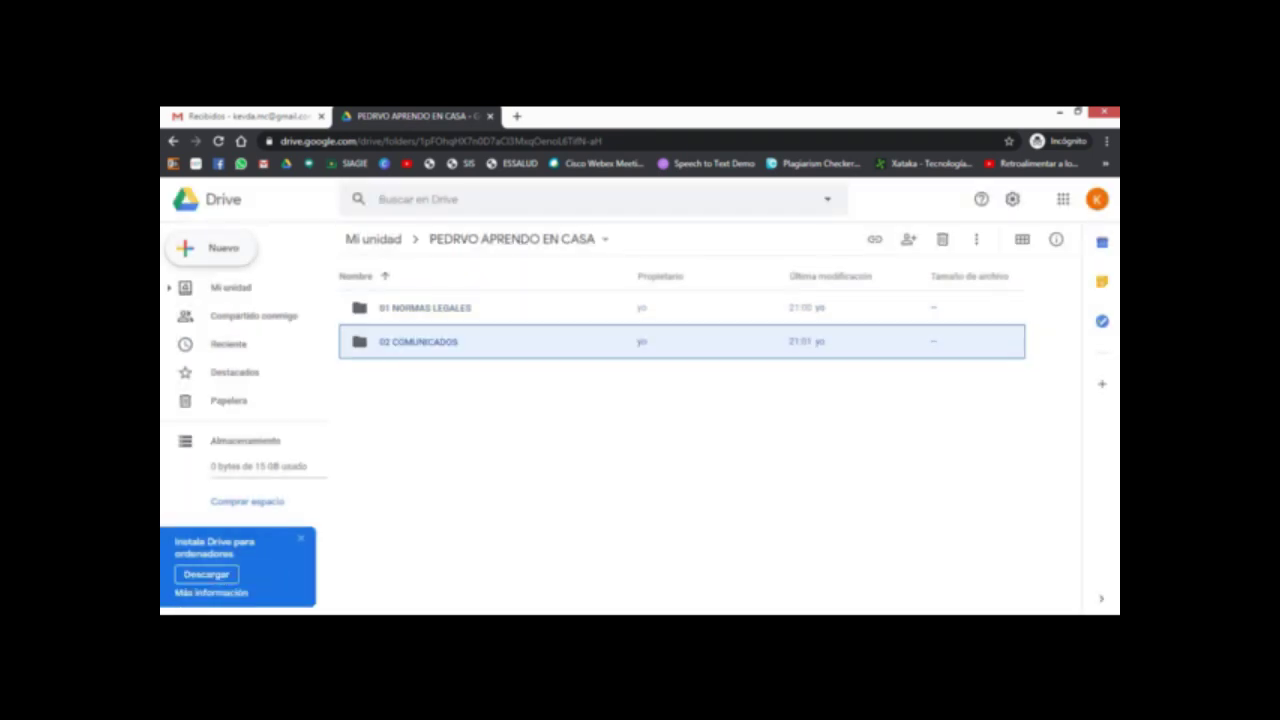
pyautogui.click(215, 248)
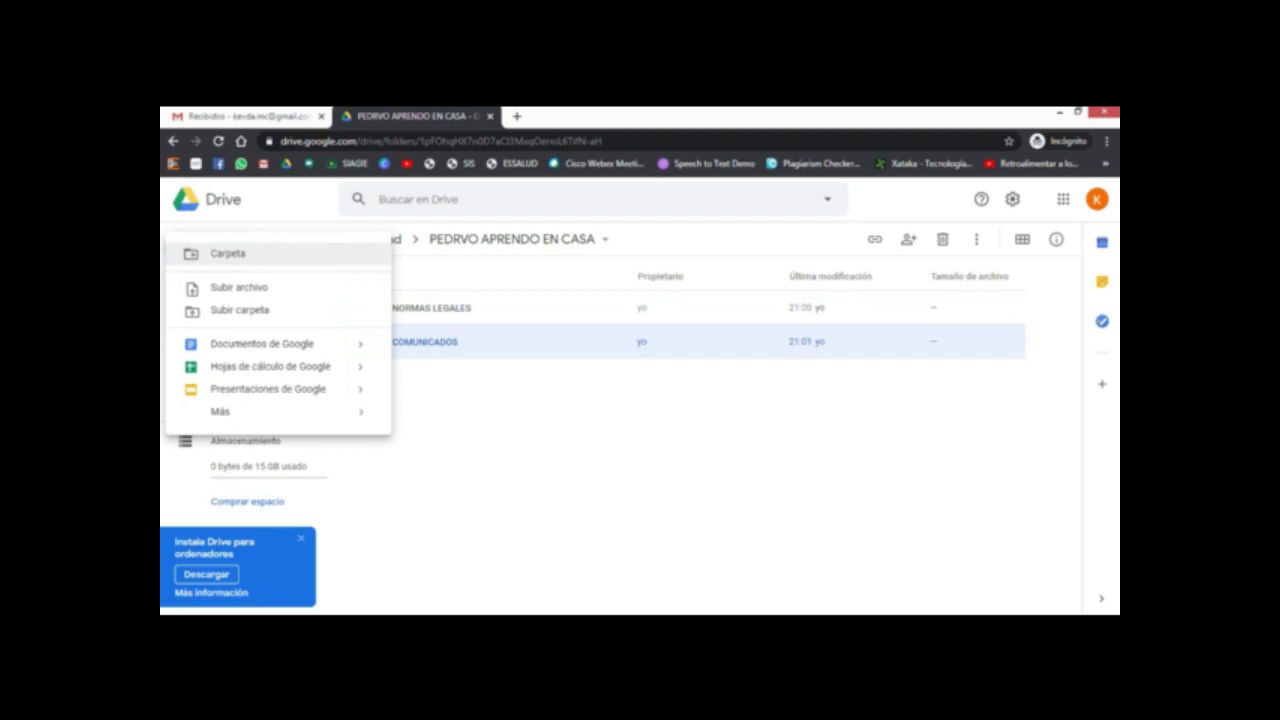
pyautogui.click(228, 253)
pyautogui.write('03 INFORME')
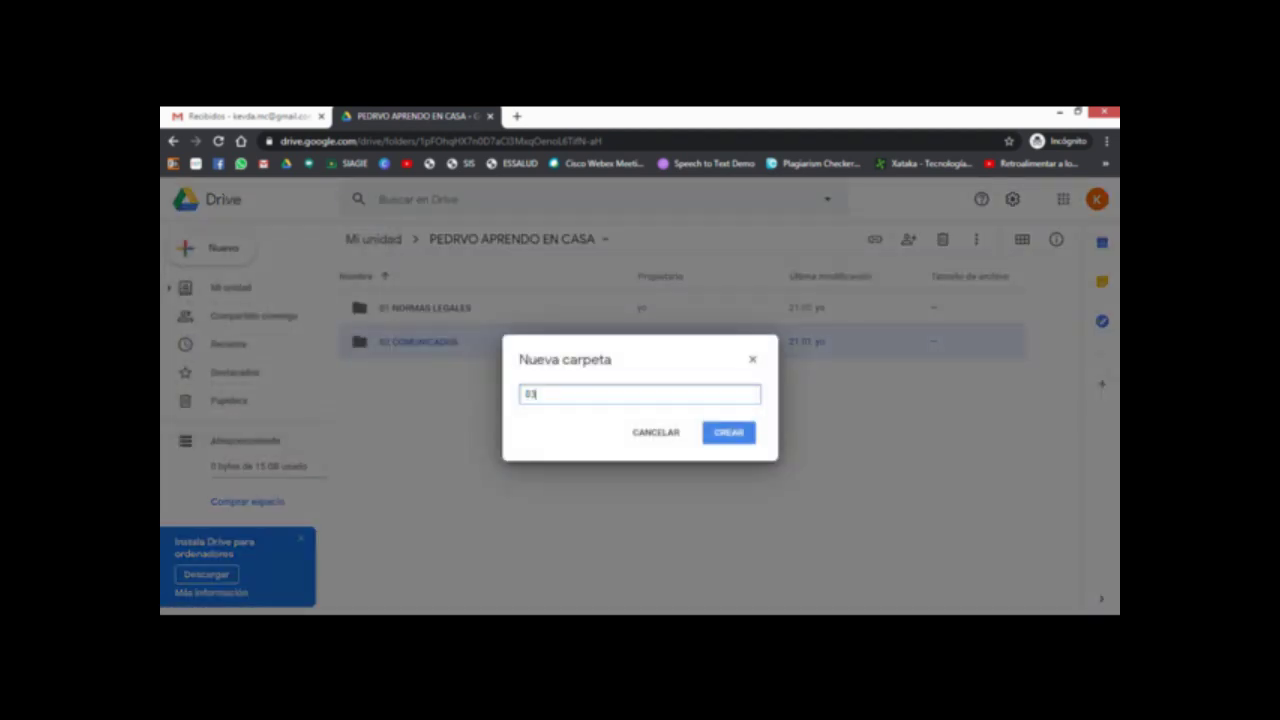
pyautogui.write('S')
pyautogui.press('Return')
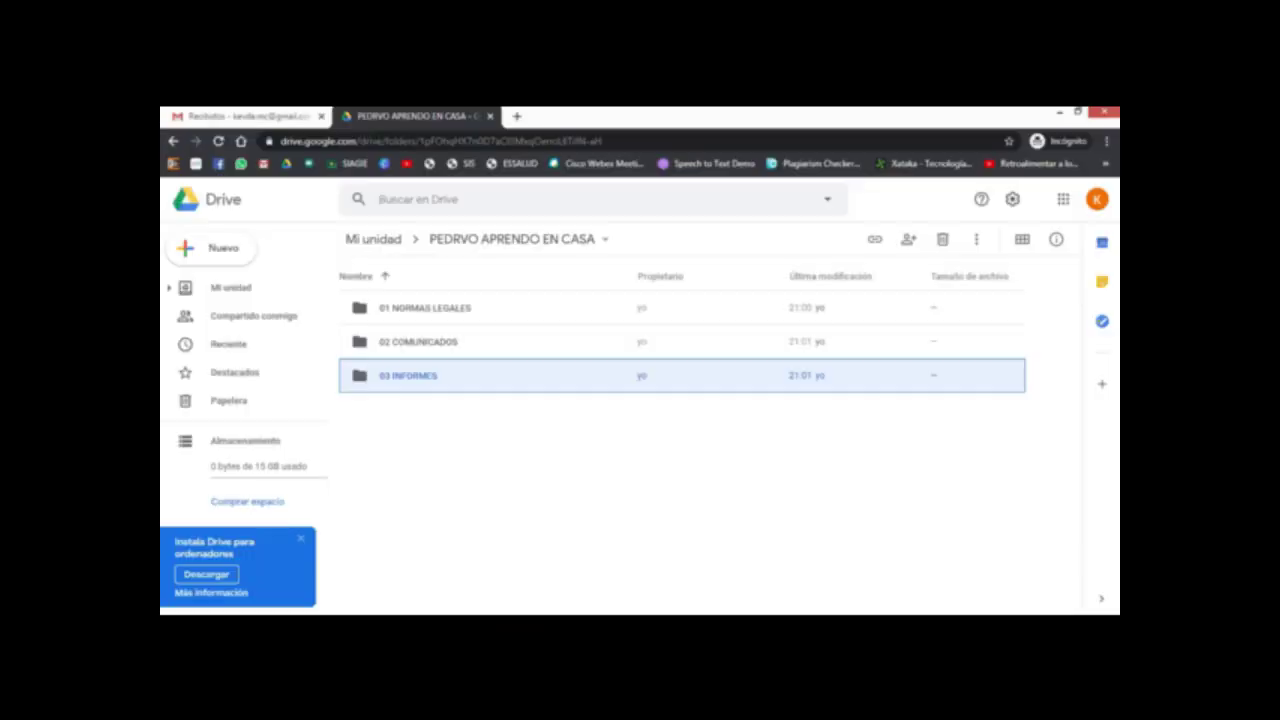
pyautogui.click(200, 246)
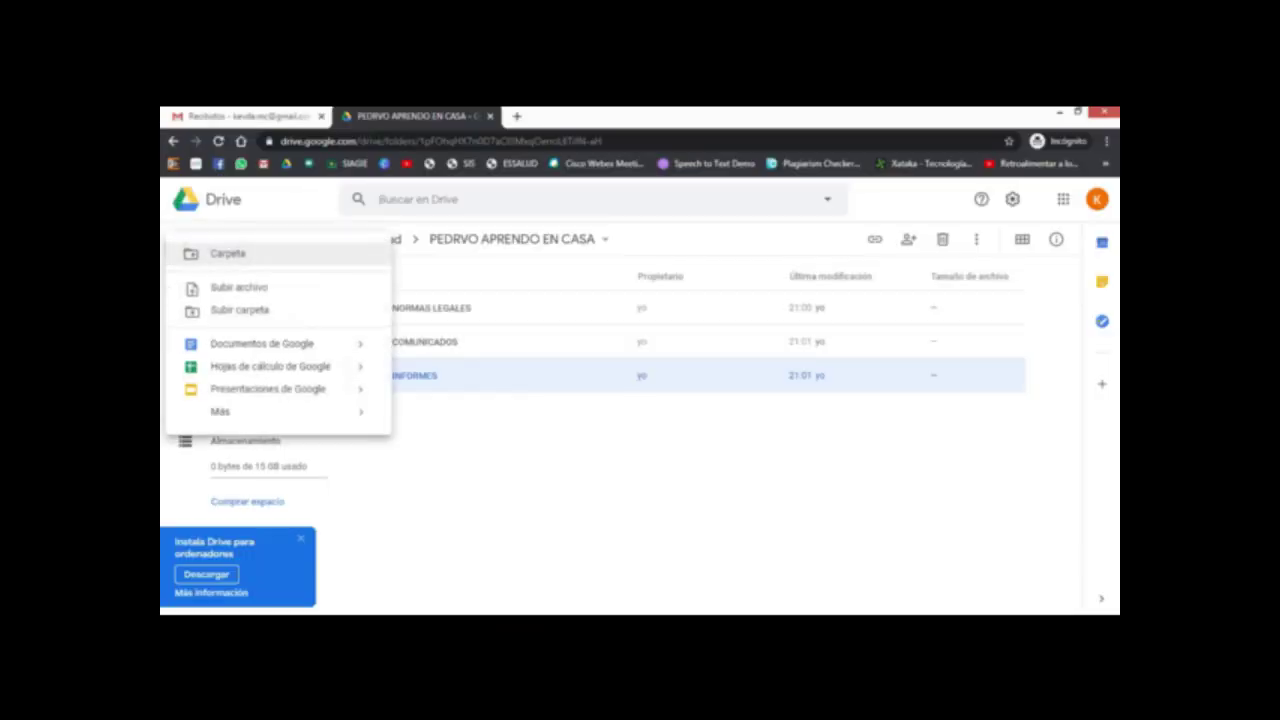
# Step: Create the subfolders '04 CURSOS VIRTUALES PERUEDUCA' and '05 APRENDO EN CASA'
pyautogui.click(227, 253)
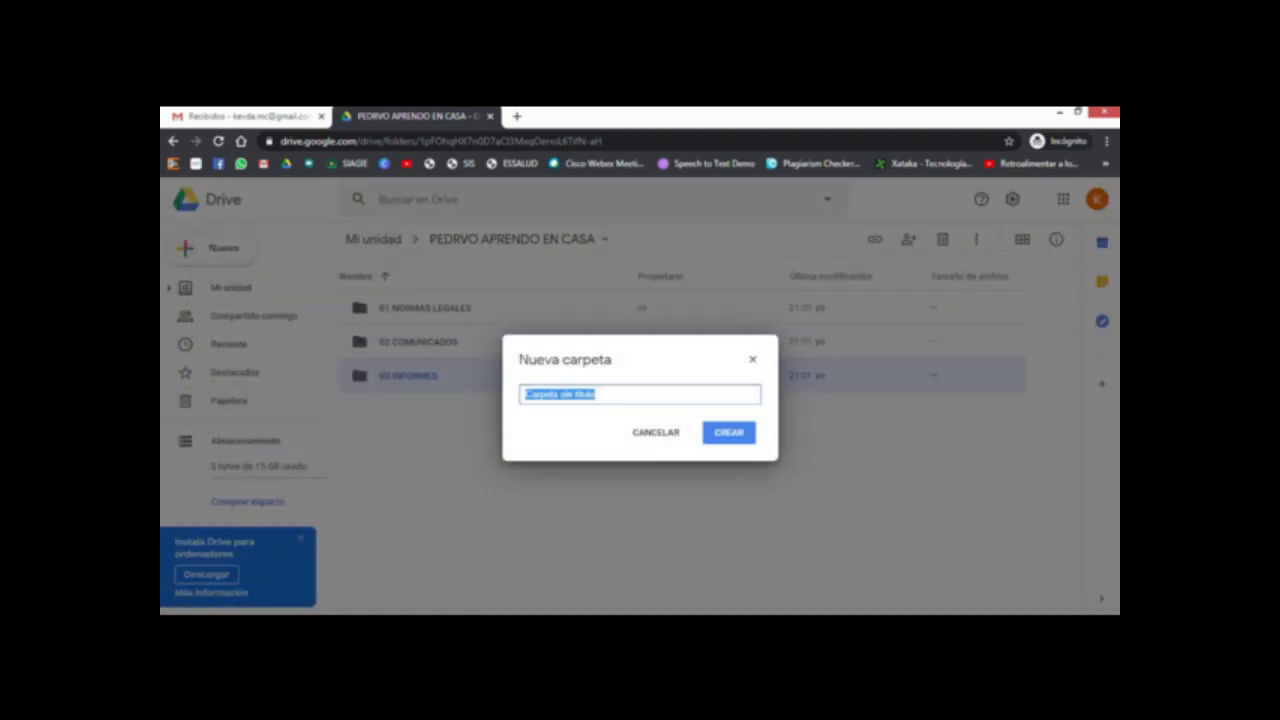
pyautogui.write('04 CUR')
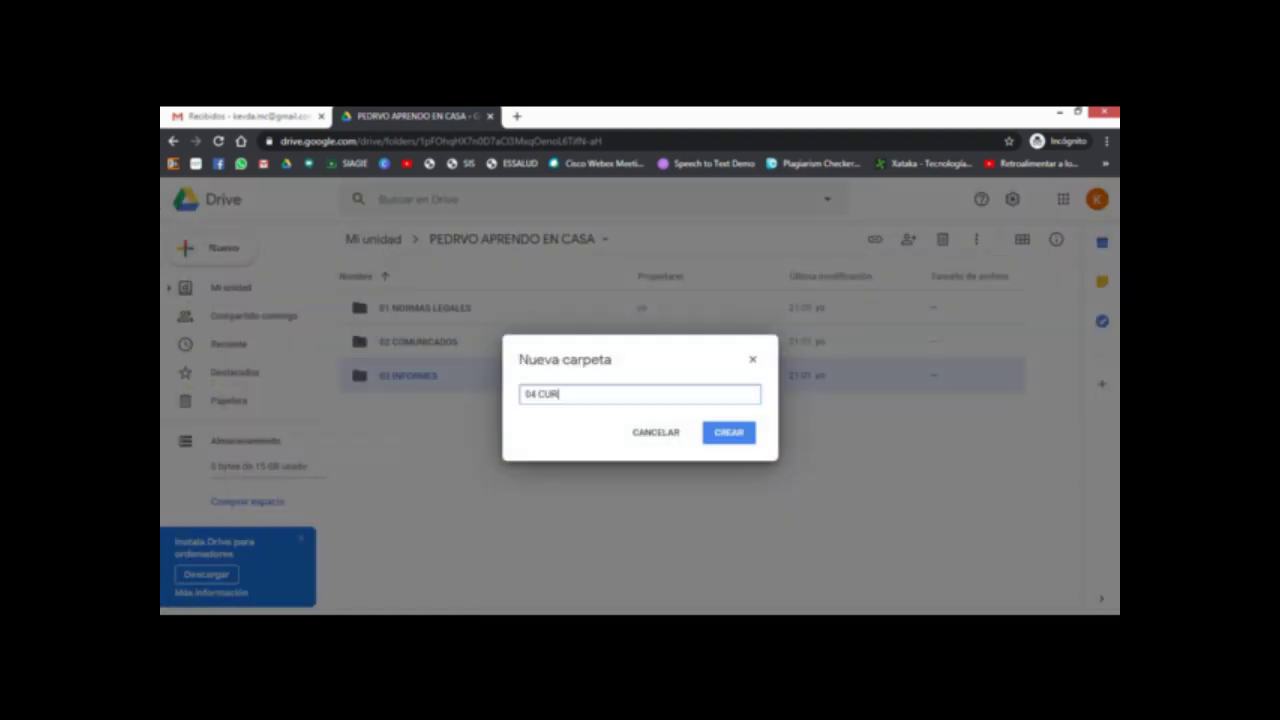
pyautogui.write('SOS VIRTUALES PERUEDUC')
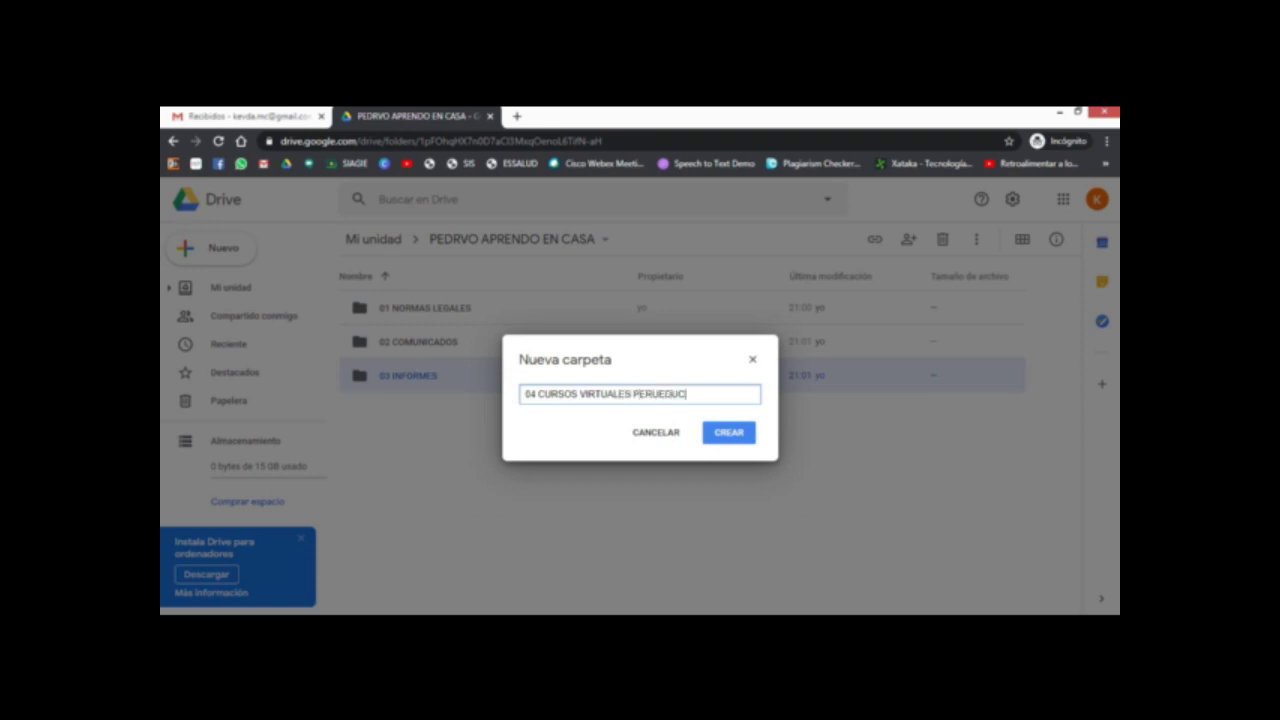
pyautogui.write('A')
pyautogui.press('Return')
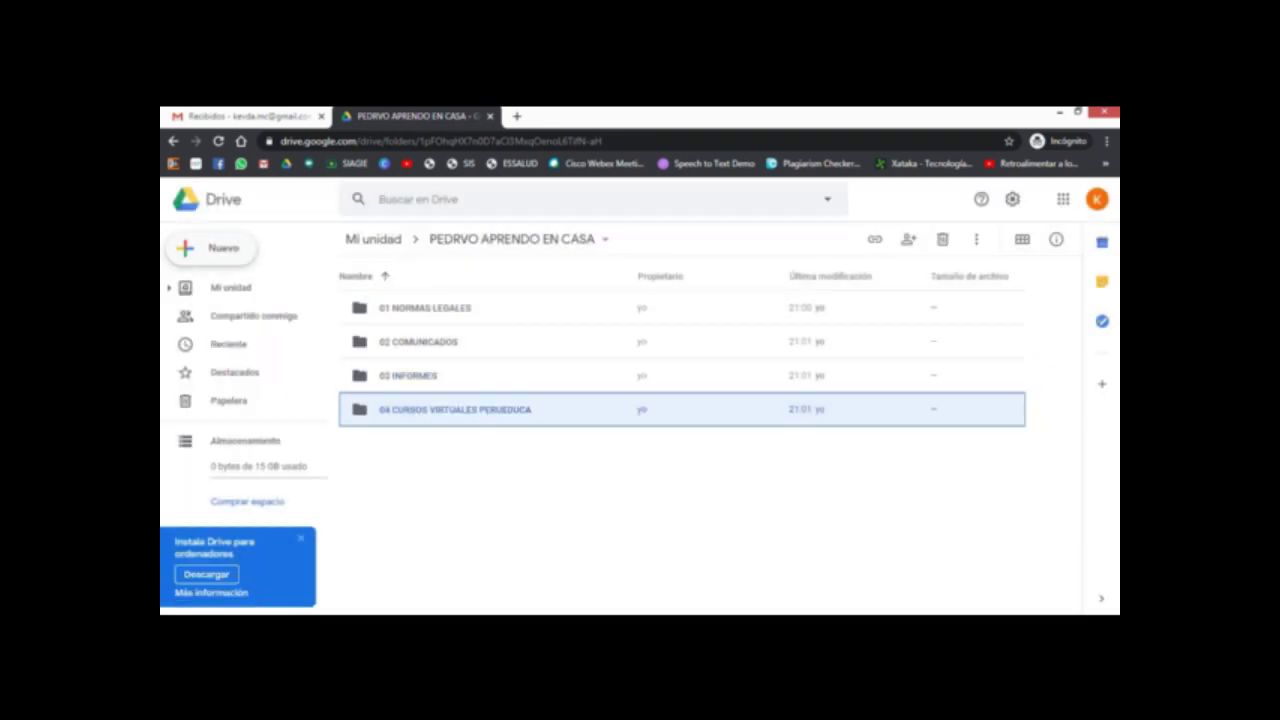
pyautogui.press('c')
pyautogui.press('Return')
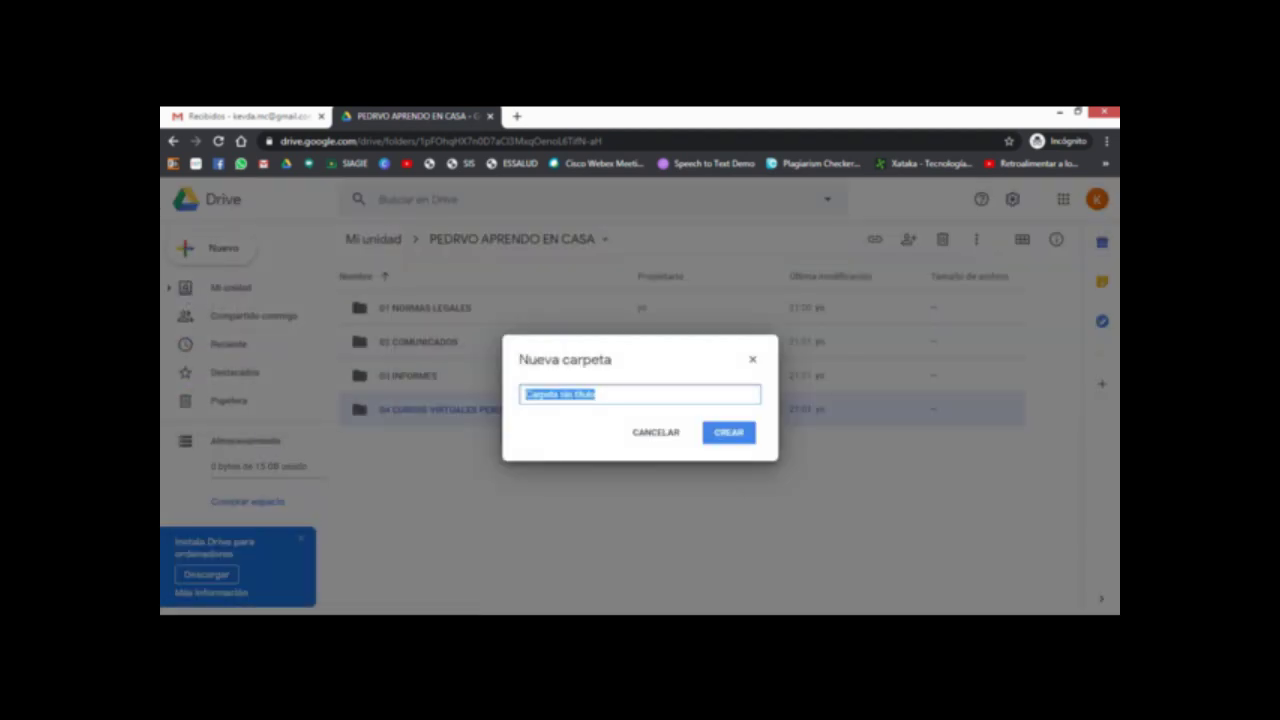
pyautogui.write('05')
pyautogui.press('BackSpace')
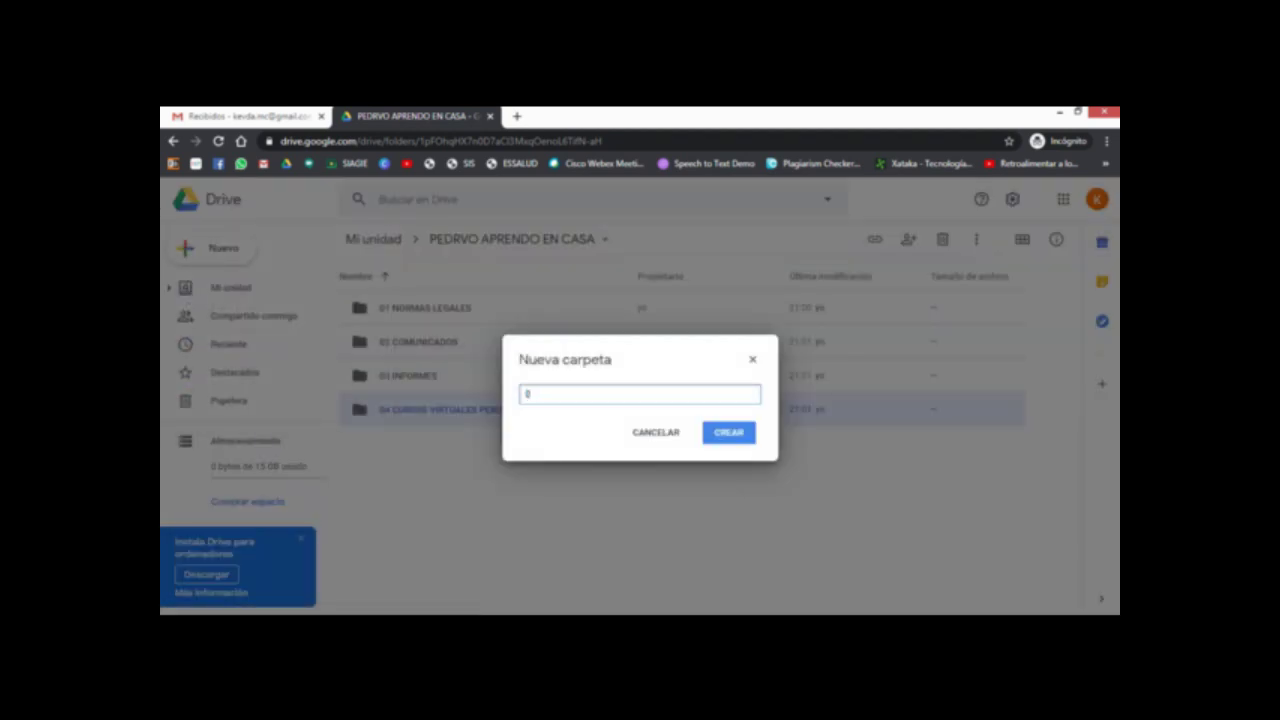
pyautogui.write('5 APRENDO EN CASA')
pyautogui.press('Return')
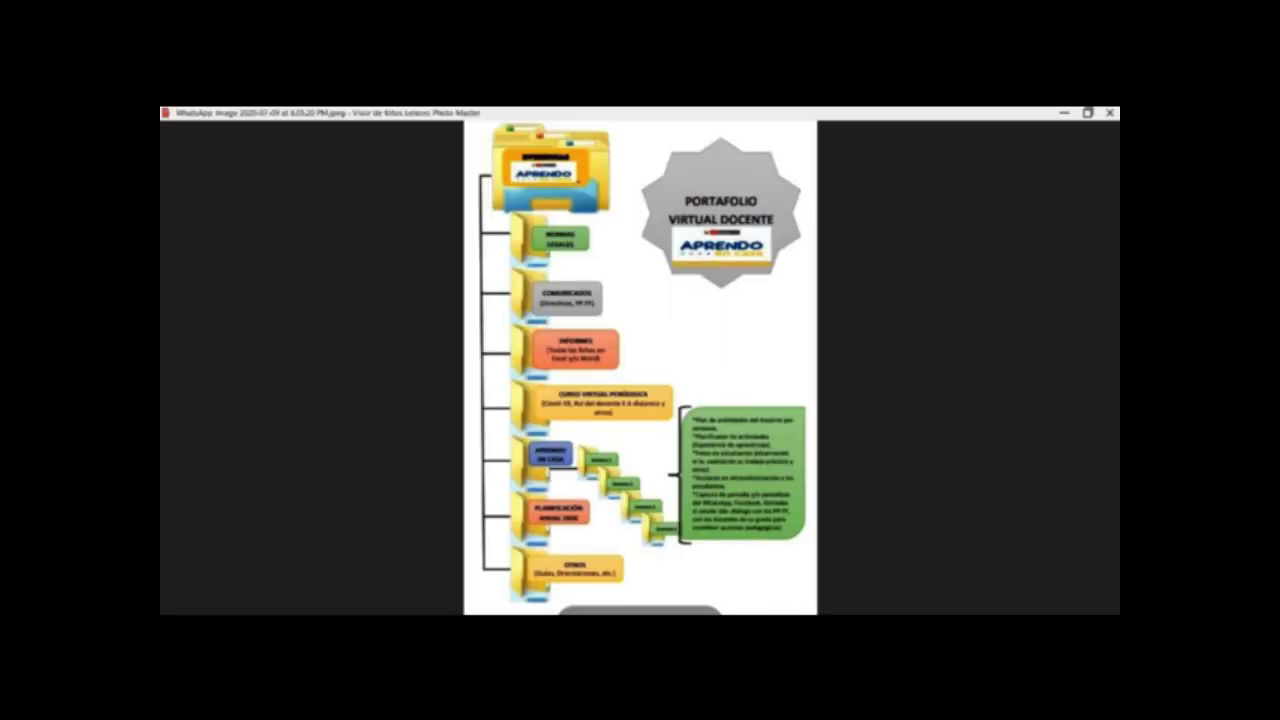
# Step: Create the subfolders '06 PLANIFICACION ANUAL 2020' and '07 OTROS'
pyautogui.hotkey('alt', 'Tab')
pyautogui.click(200, 250)
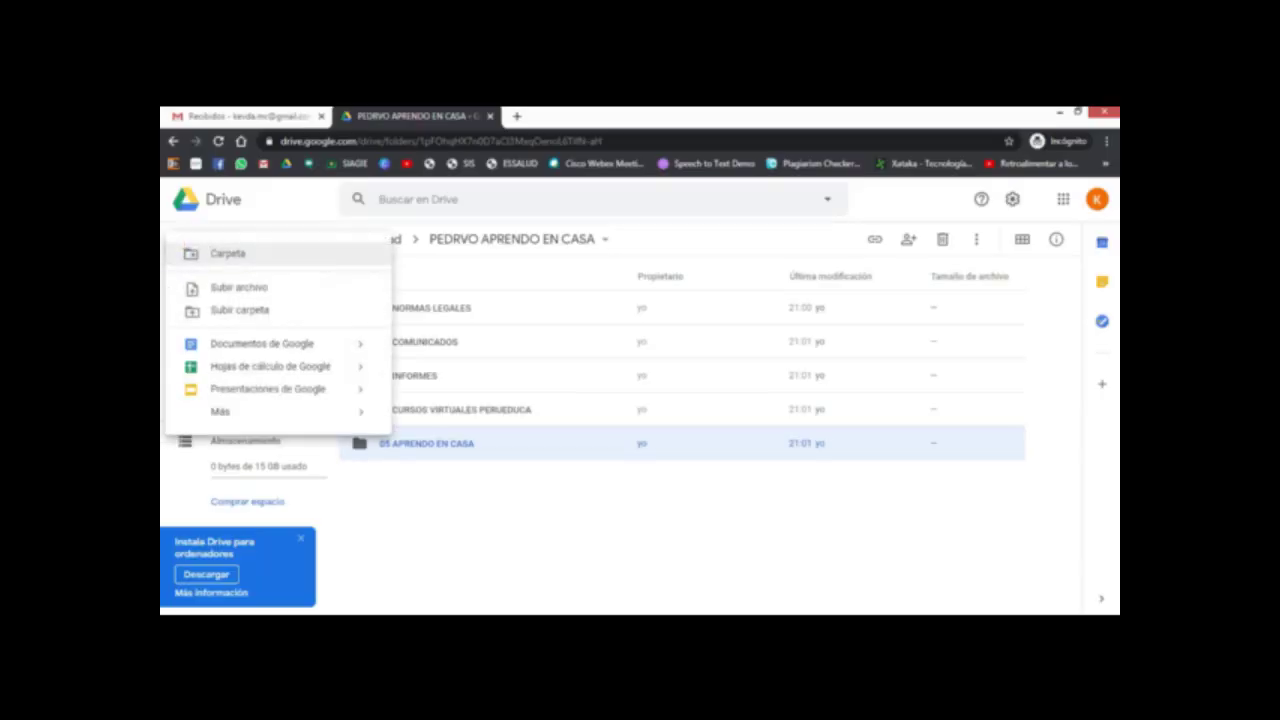
pyautogui.click(227, 253)
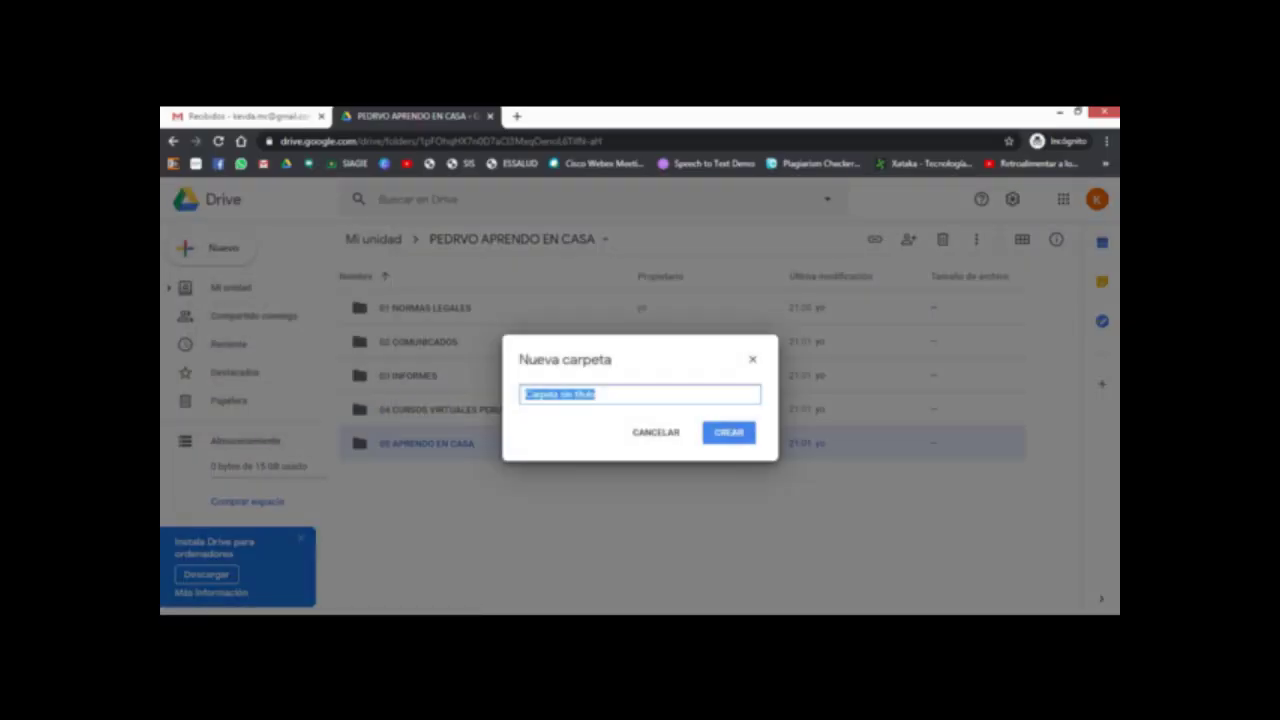
pyautogui.write('06 PLA')
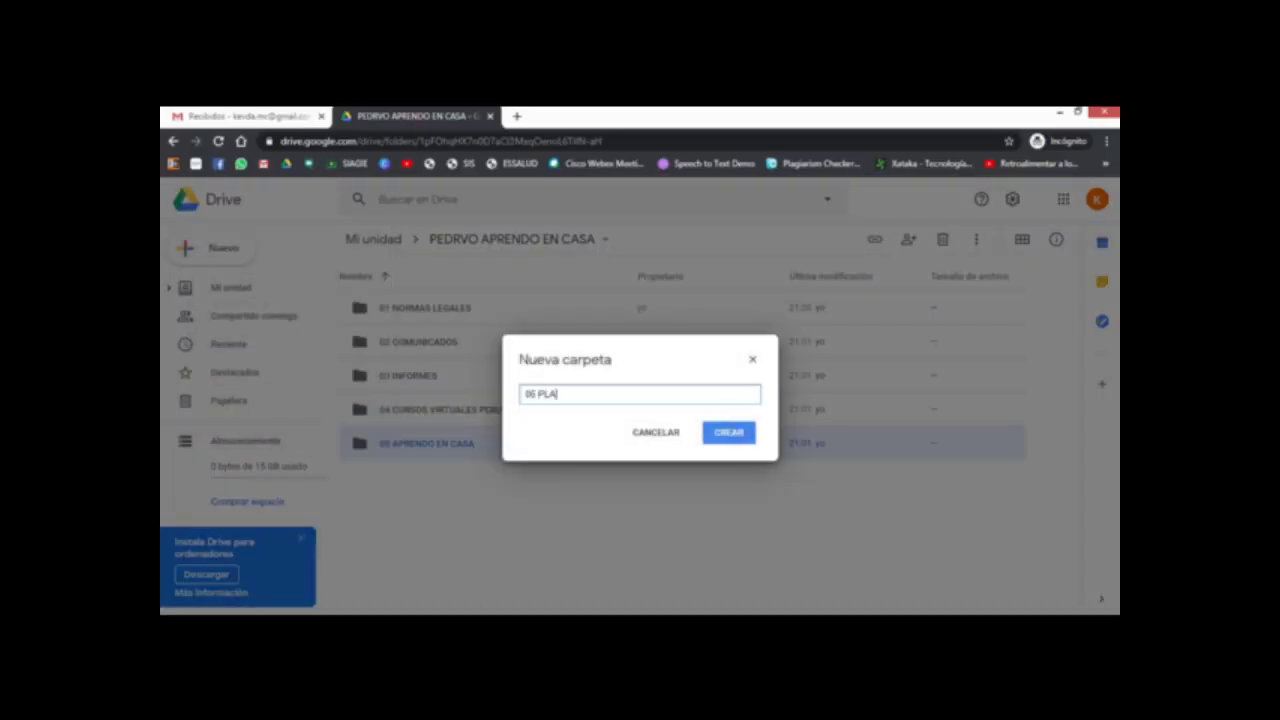
pyautogui.write('NIFICACION ANUAL ')
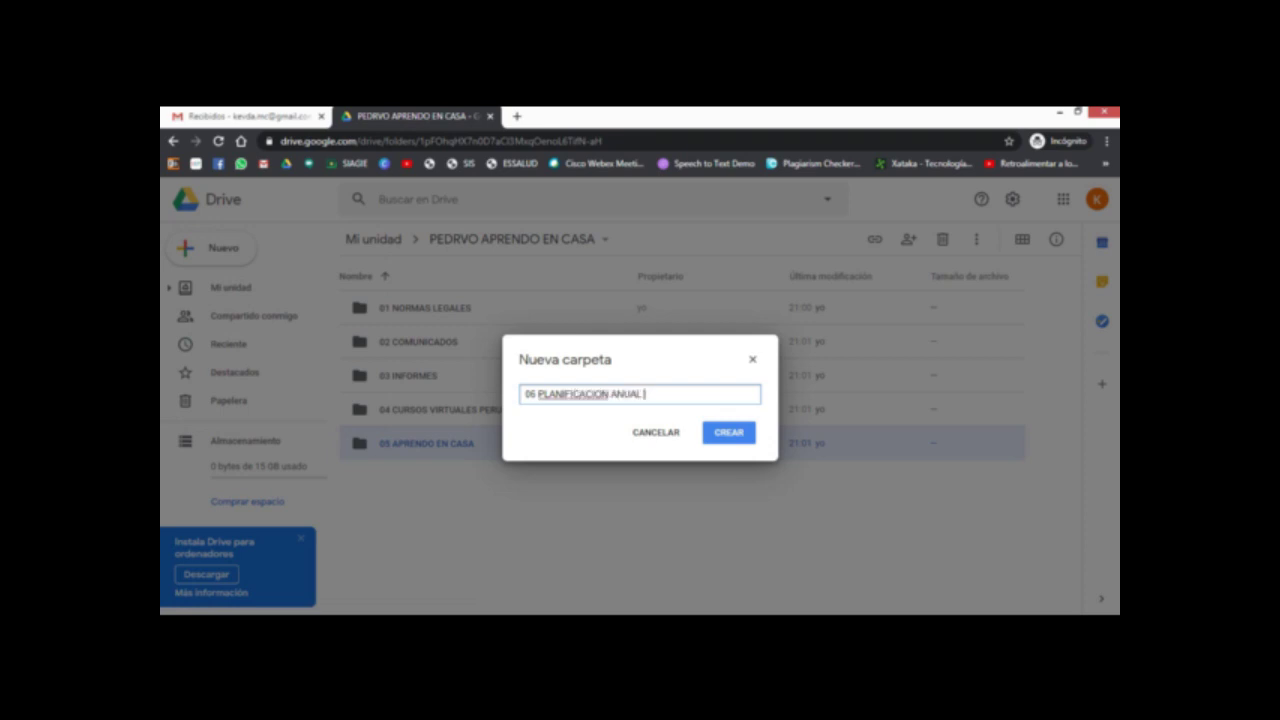
pyautogui.write('2020')
pyautogui.press('Return')
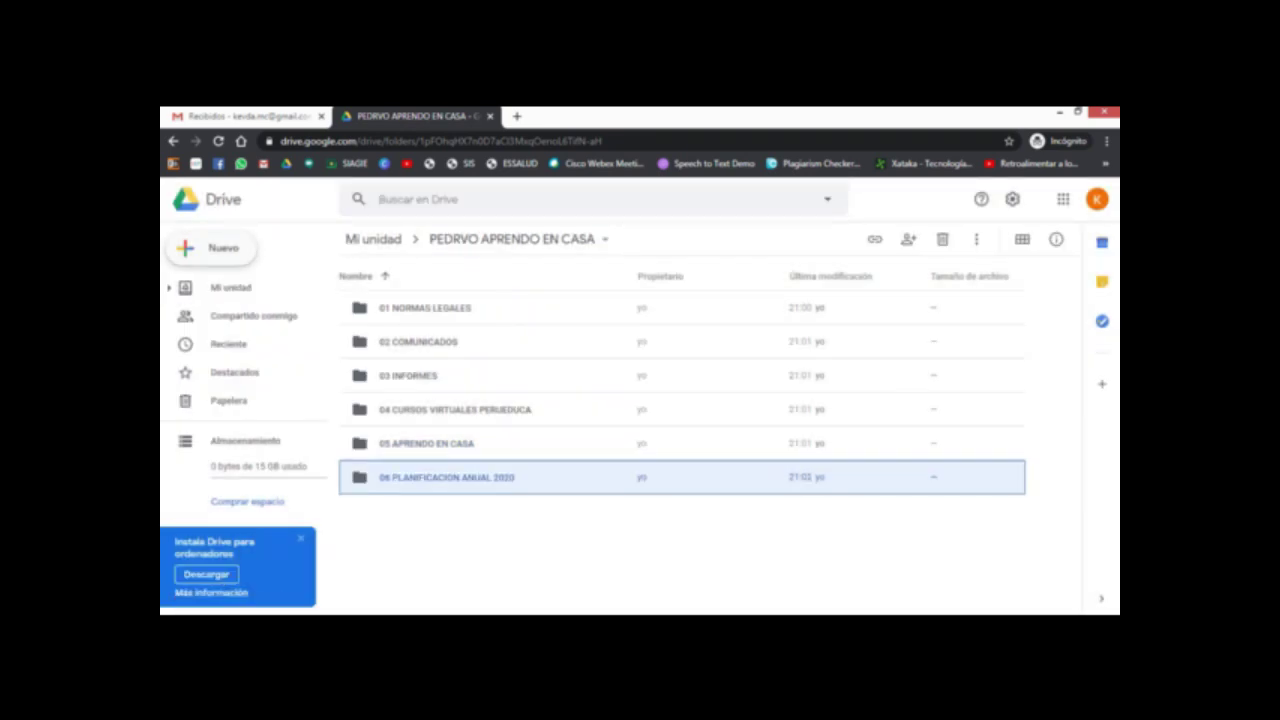
pyautogui.click(210, 247)
pyautogui.click(225, 251)
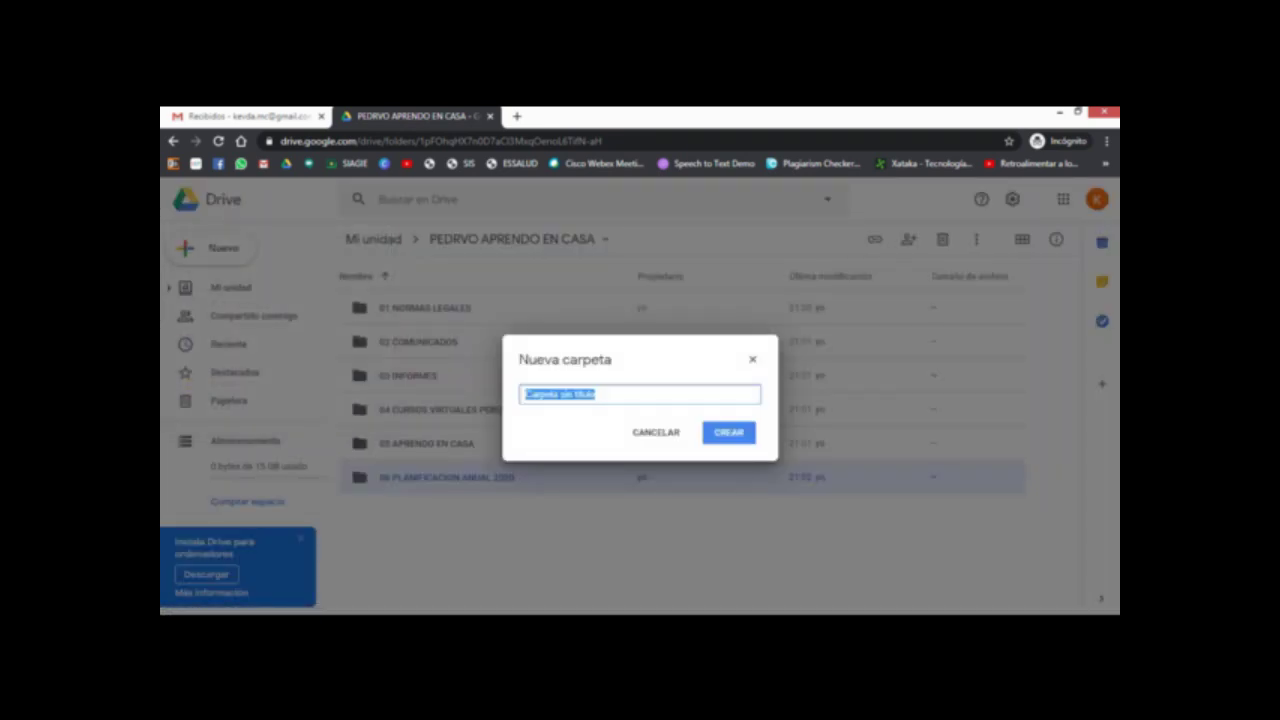
pyautogui.write('07 OTROS')
pyautogui.press('Return')
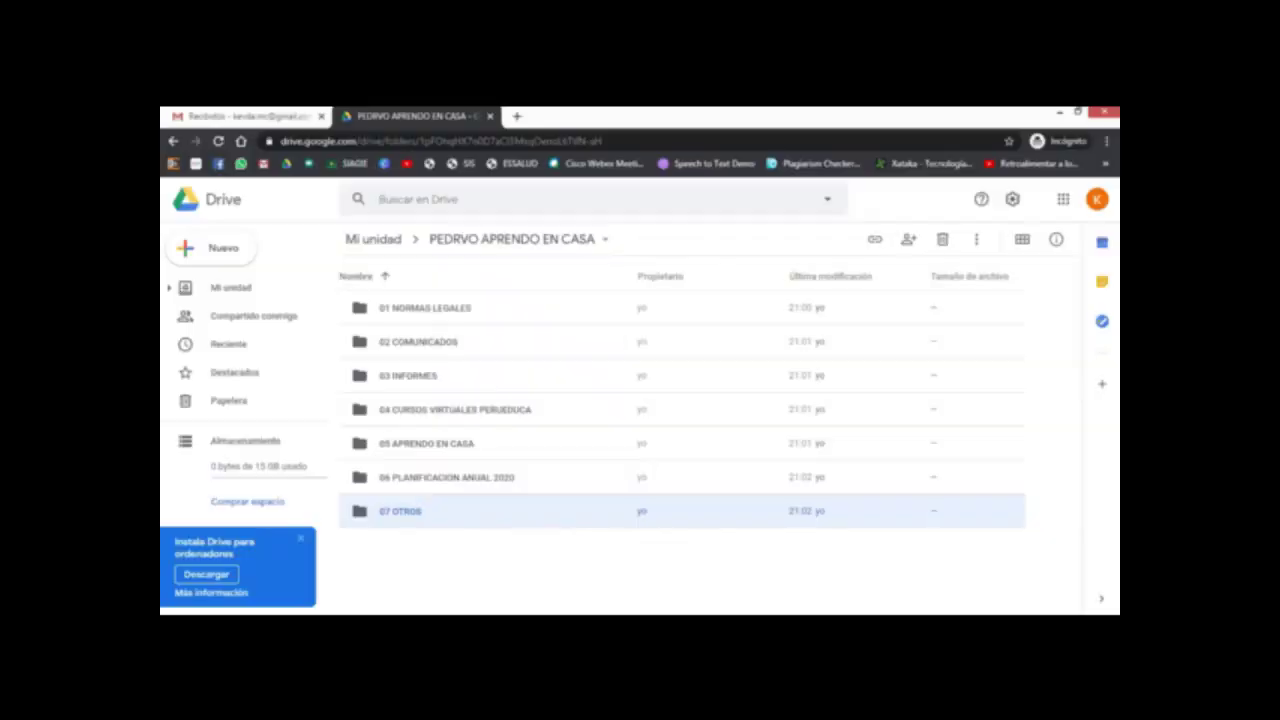
pyautogui.click(400, 511)
pyautogui.press('Escape')
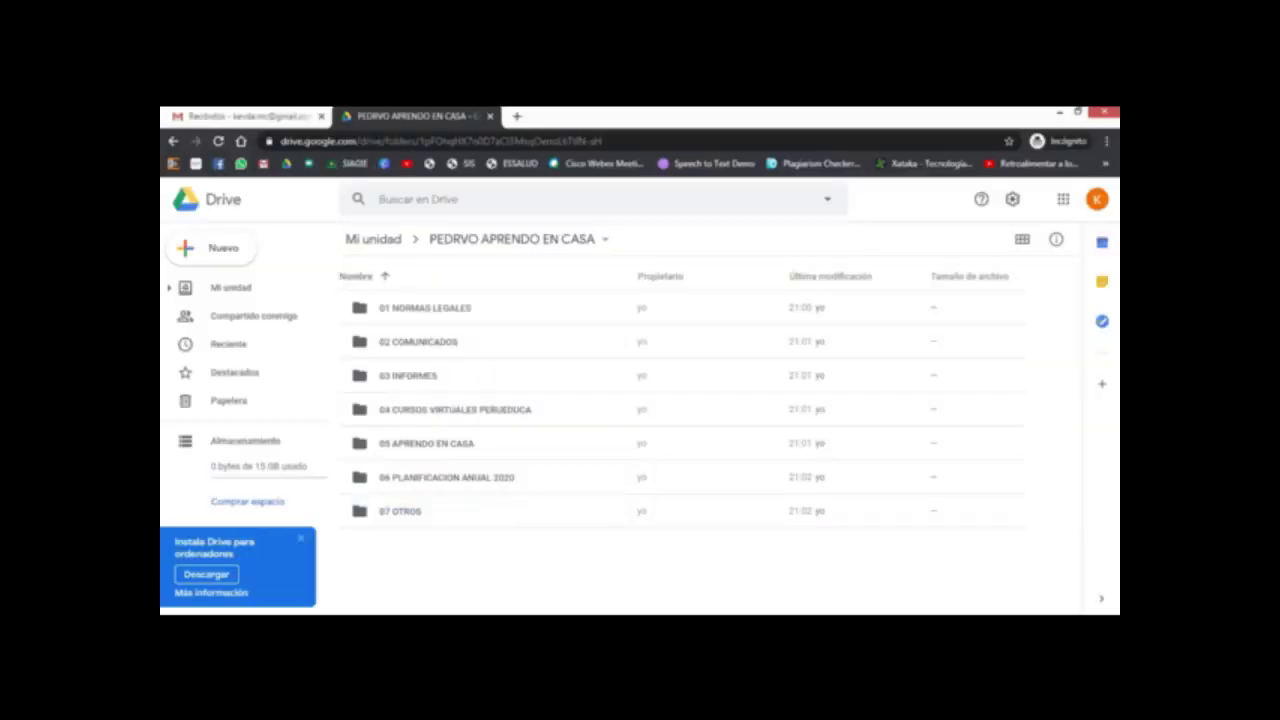
# Step: Upload AEC_semana_14.pdf from Descargas into 01 NORMAS LEGALES, then go back up a level
pyautogui.doubleClick(420, 308)
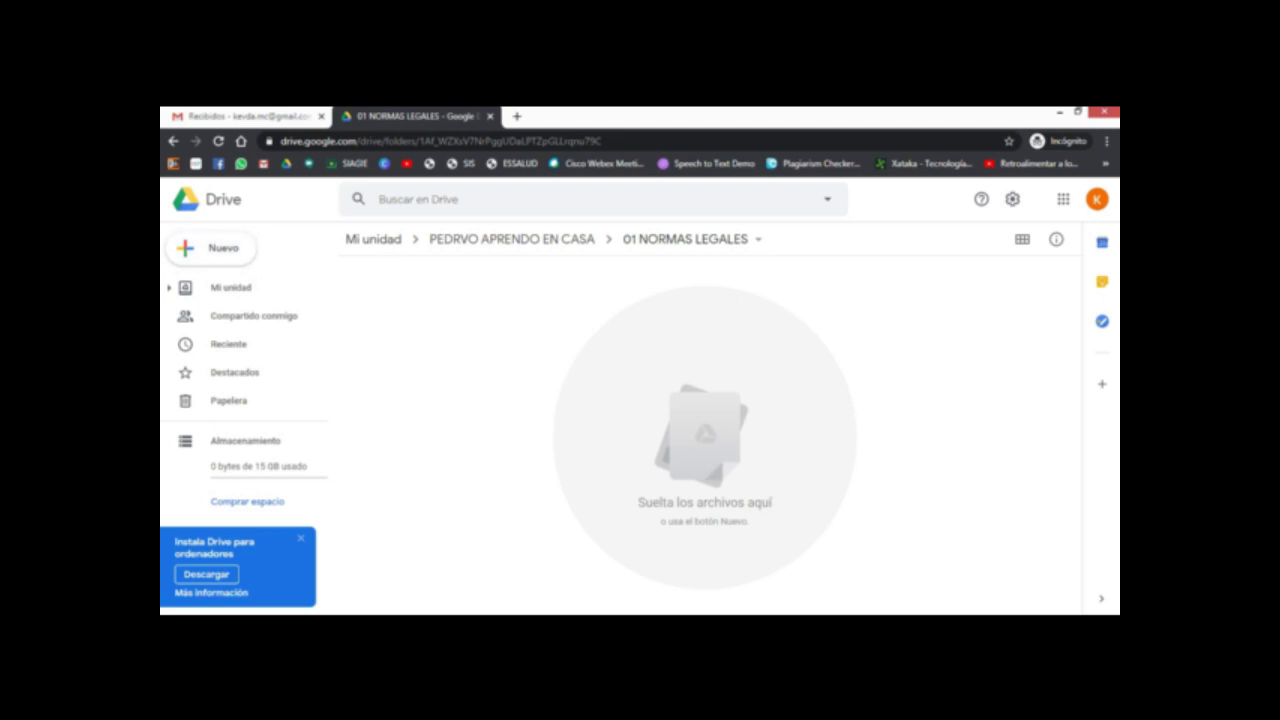
pyautogui.click(211, 247)
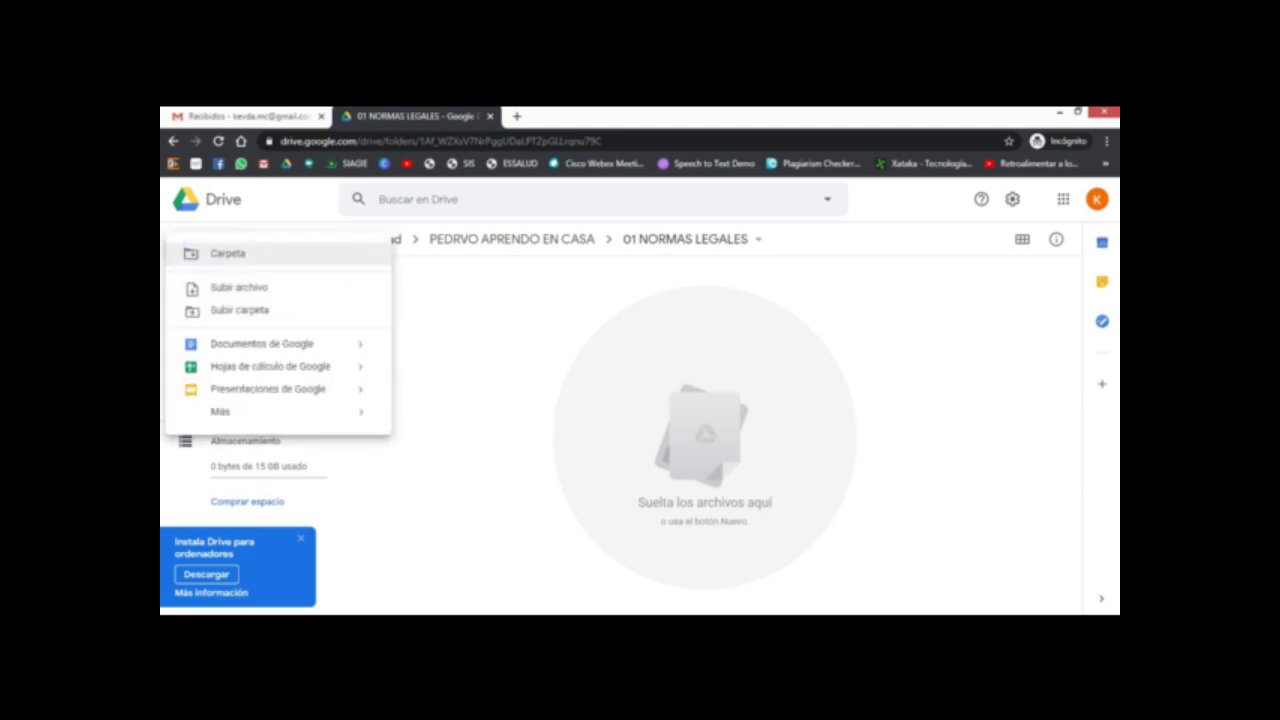
pyautogui.click(239, 287)
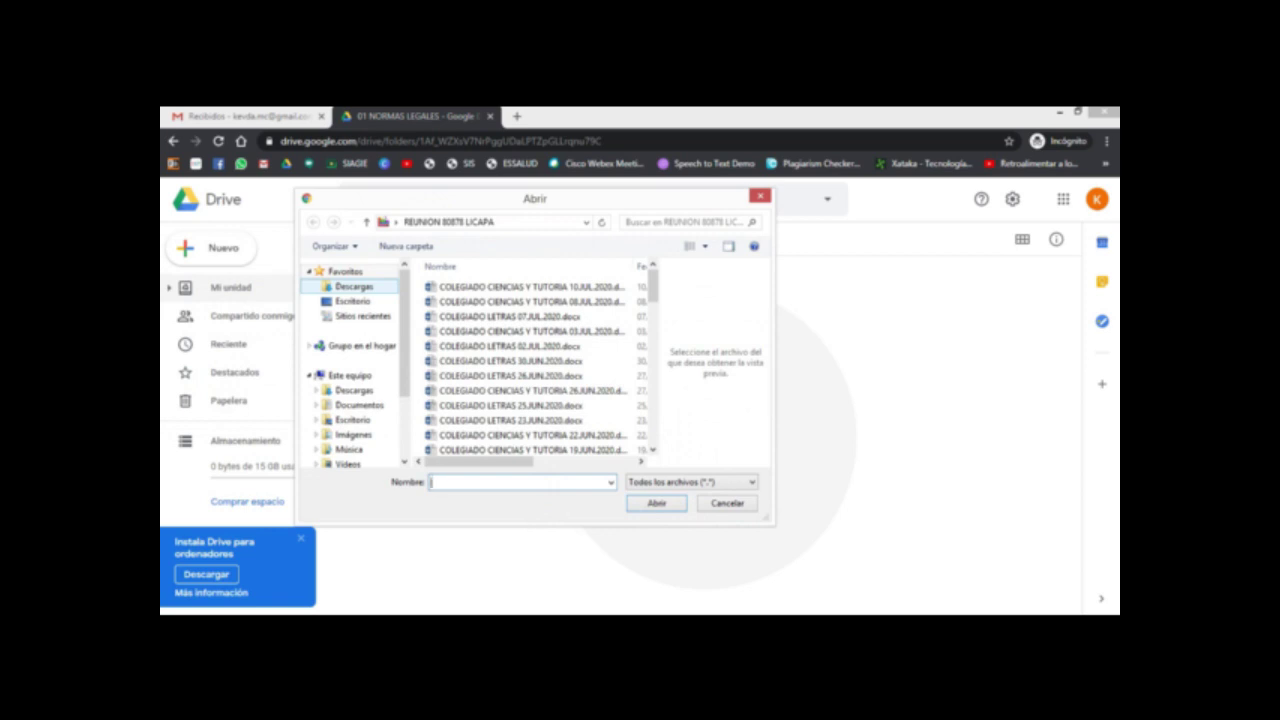
pyautogui.click(354, 287)
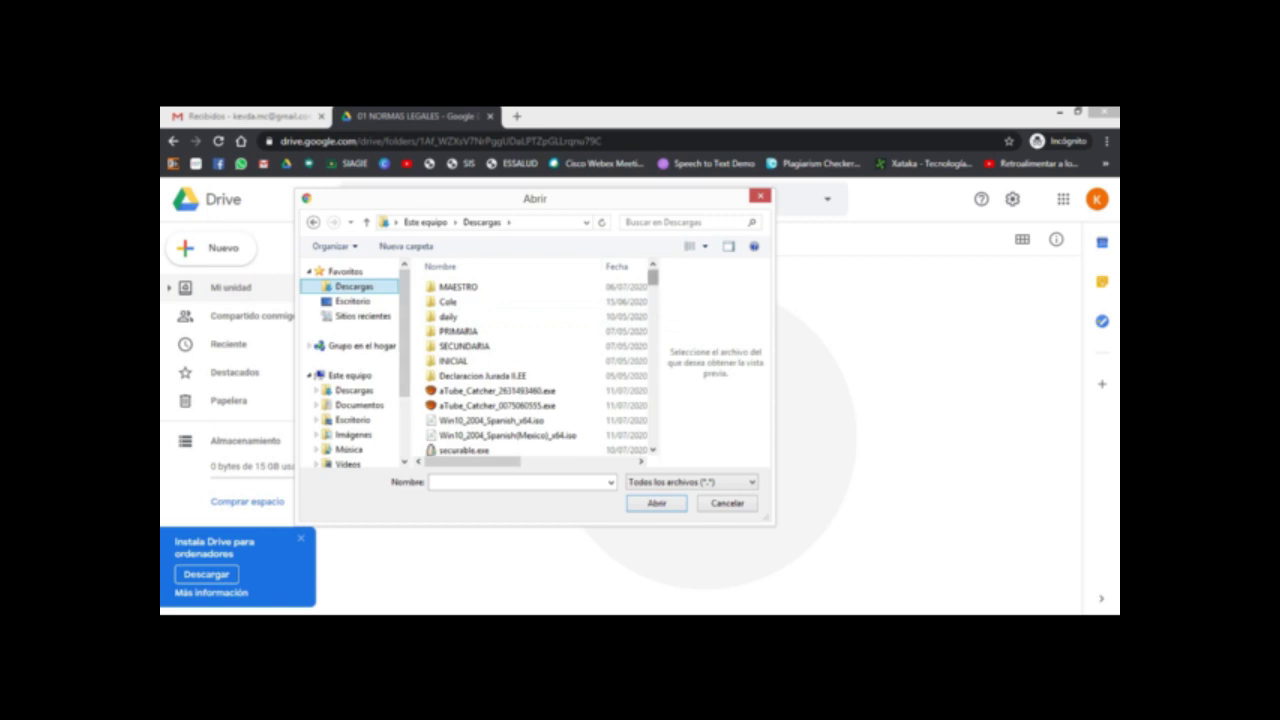
pyautogui.scroll(-5, 540, 360)
pyautogui.scroll(-10, 520, 365)
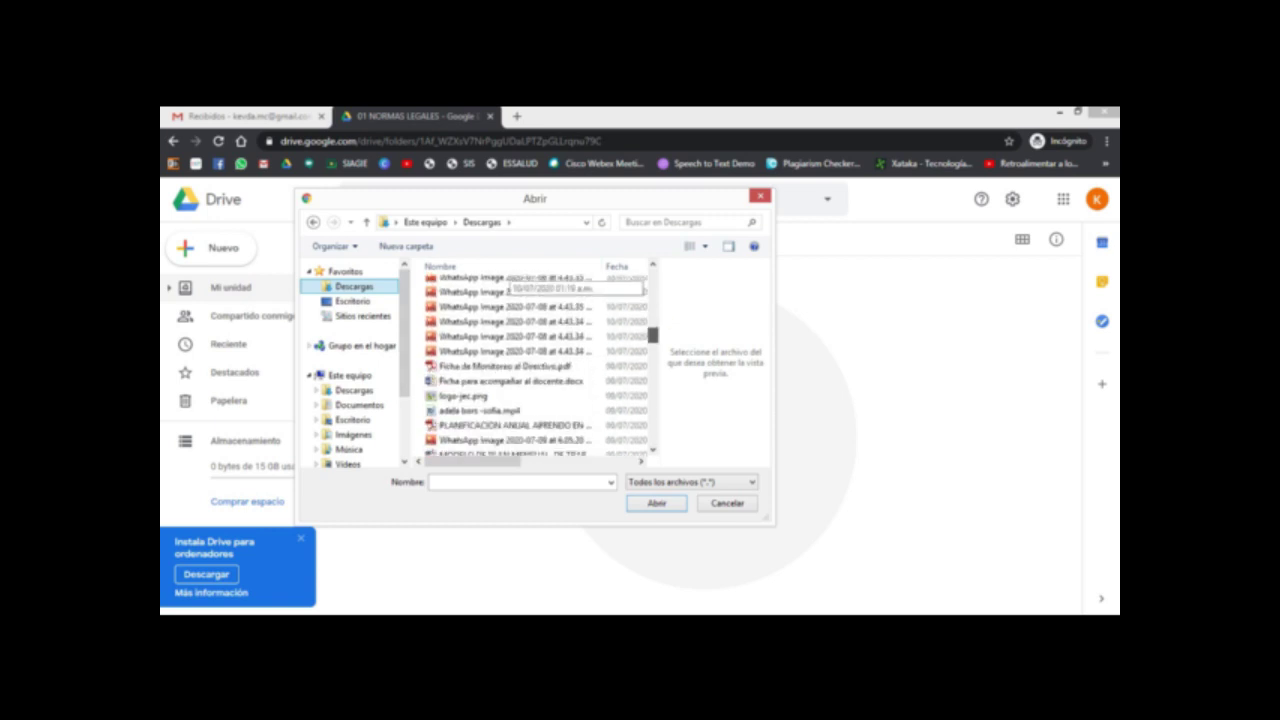
pyautogui.click(476, 324)
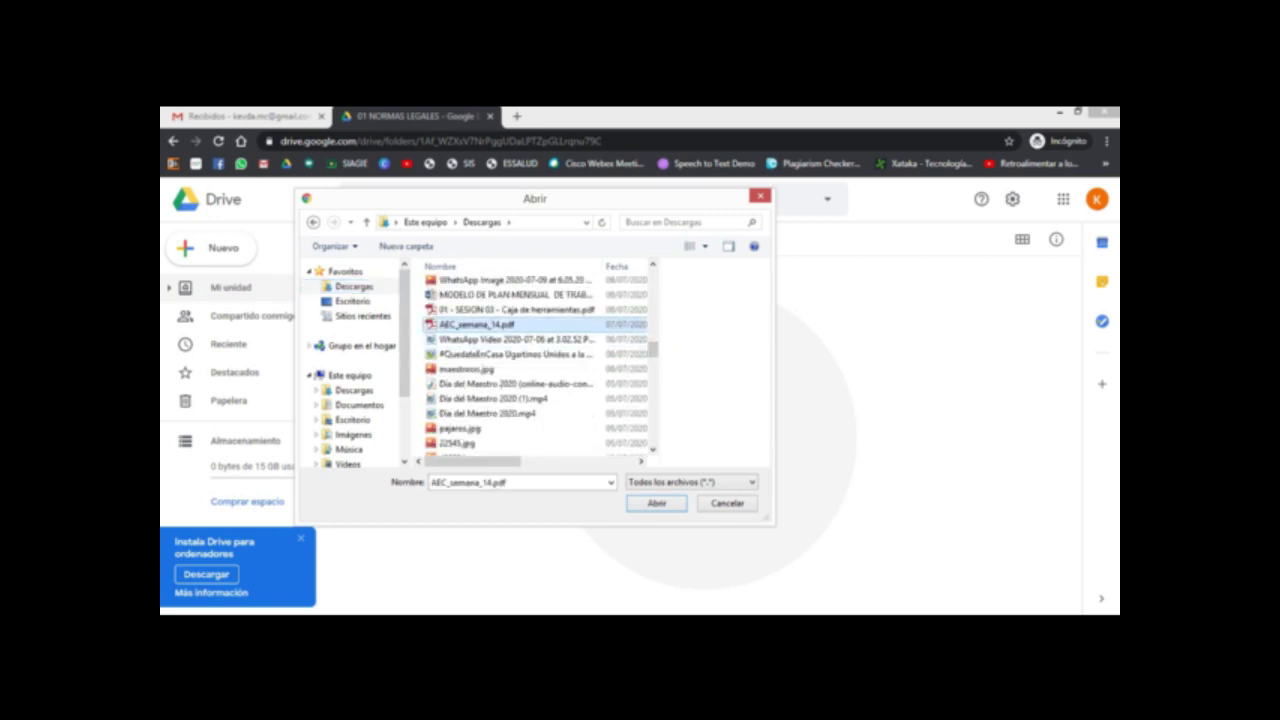
pyautogui.press('Return')
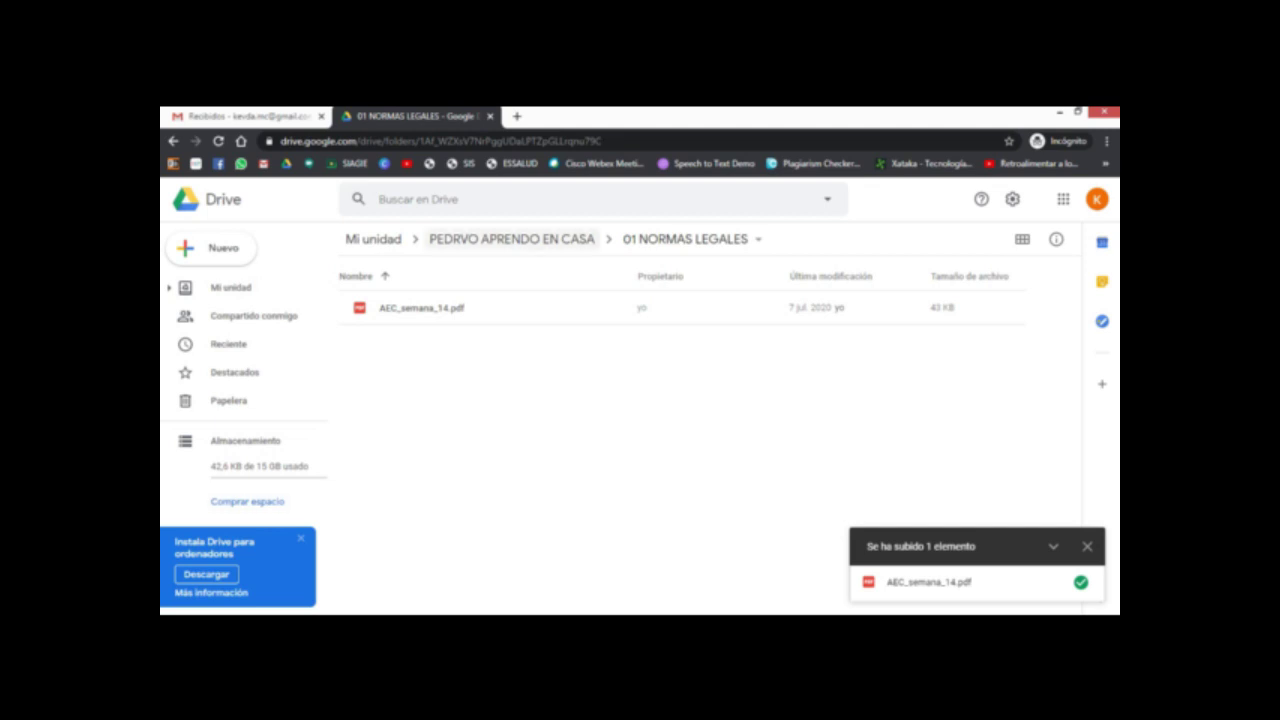
pyautogui.click(511, 239)
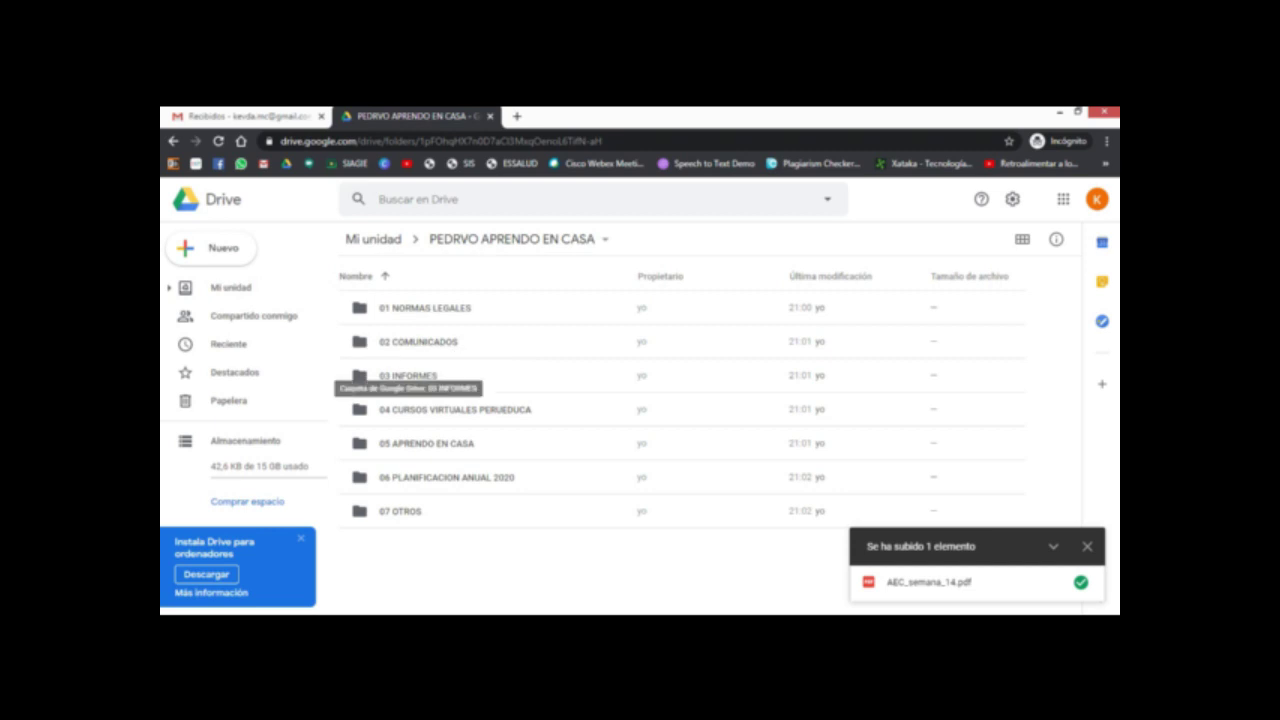
# Step: Upload the Word file 'MODELO DE PLAN MENSUAL DE TRABAJO REMOTO' into 03 INFORMES, then go back up
pyautogui.doubleClick(408, 375)
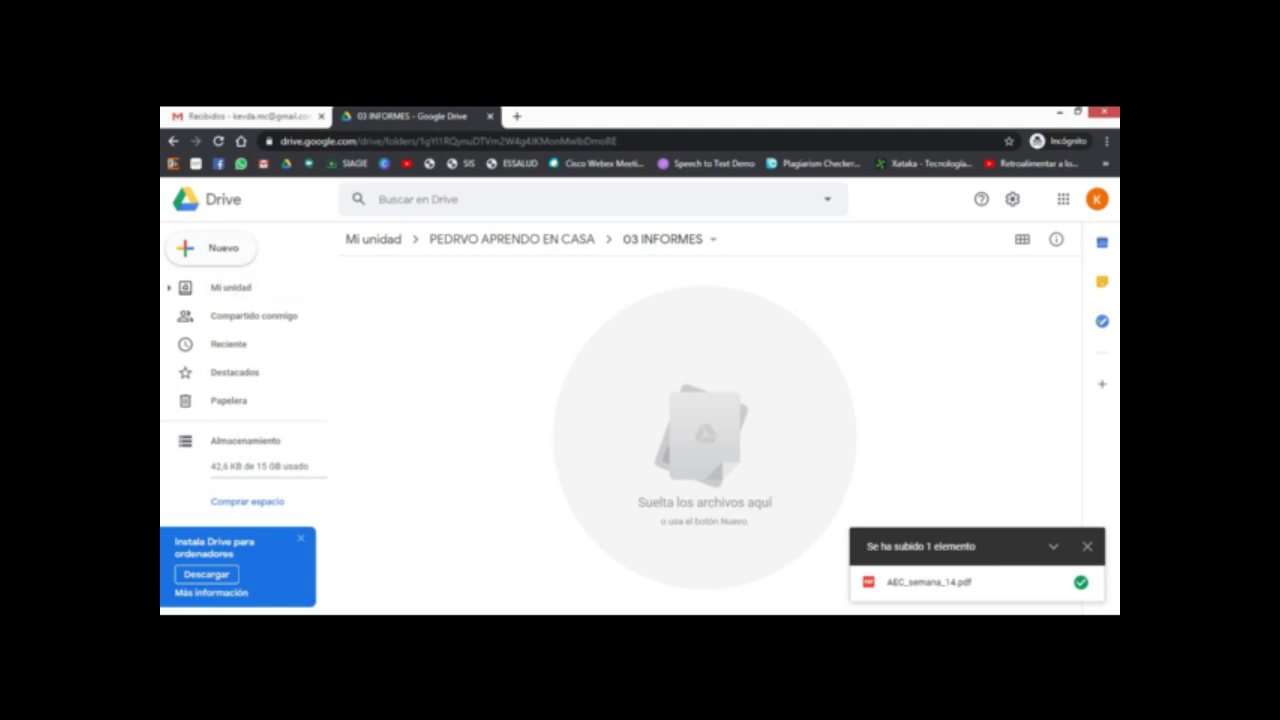
pyautogui.click(211, 248)
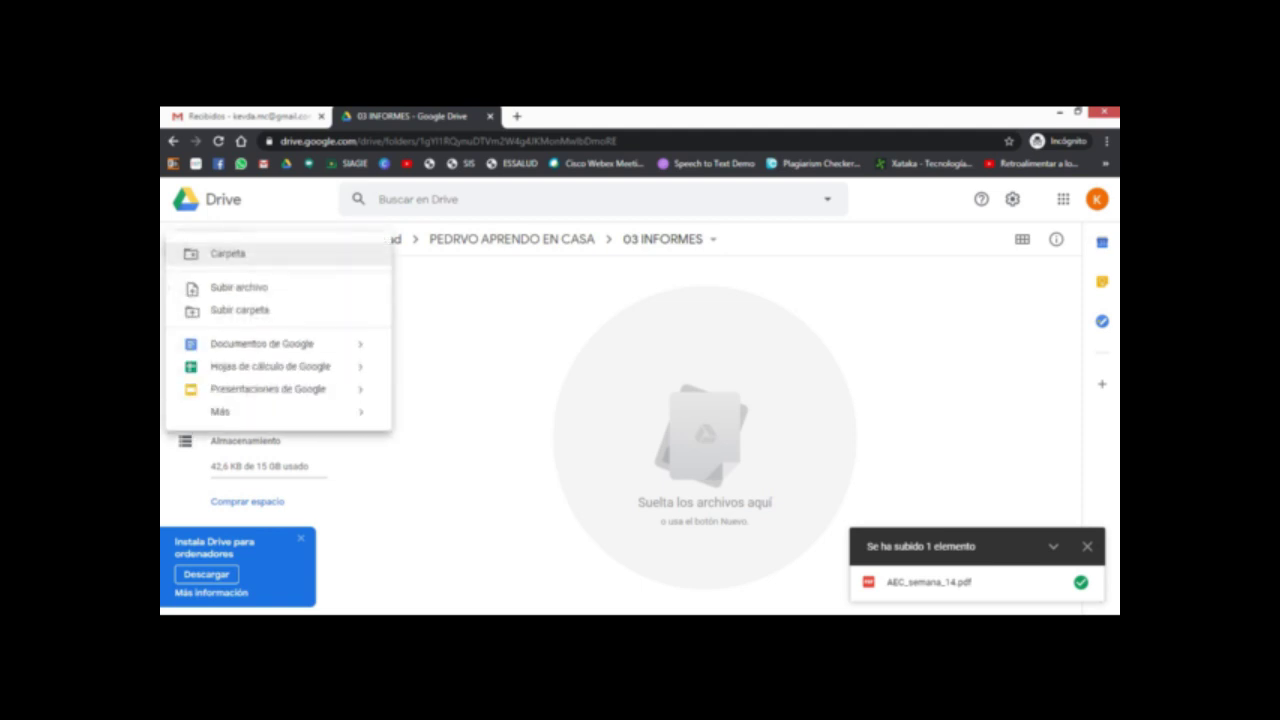
pyautogui.click(239, 287)
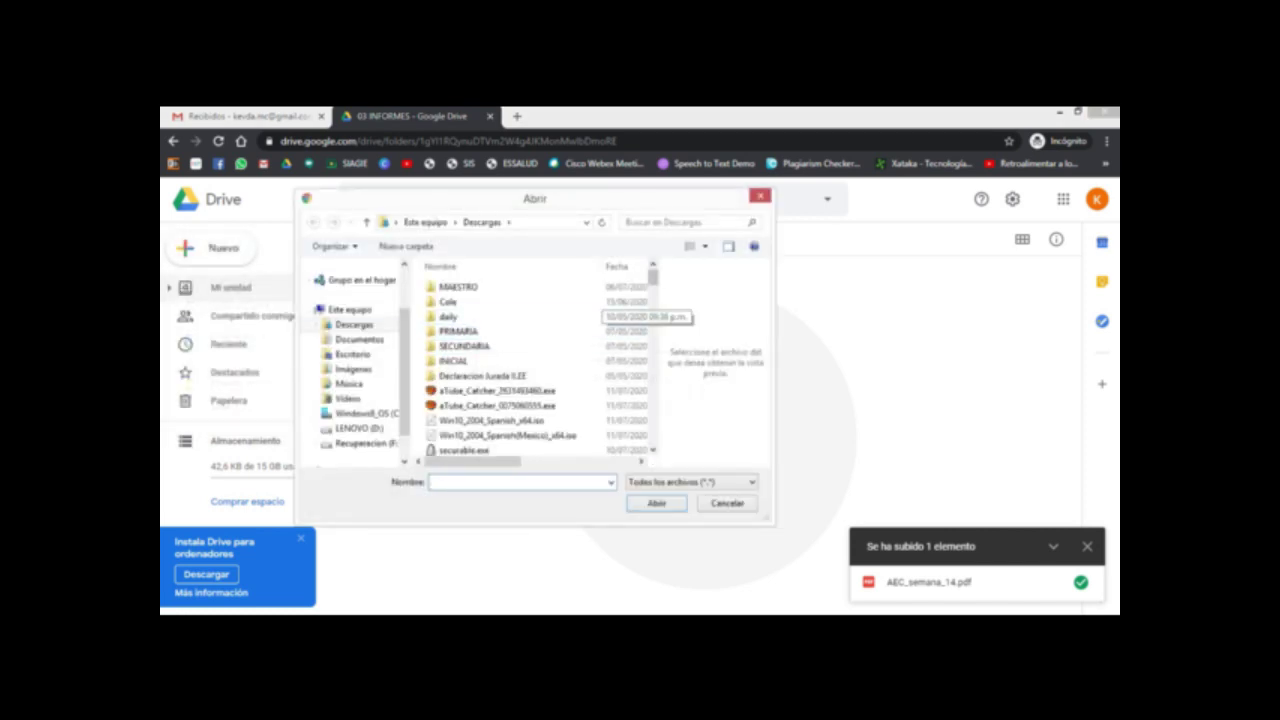
pyautogui.scroll(-10, 505, 283)
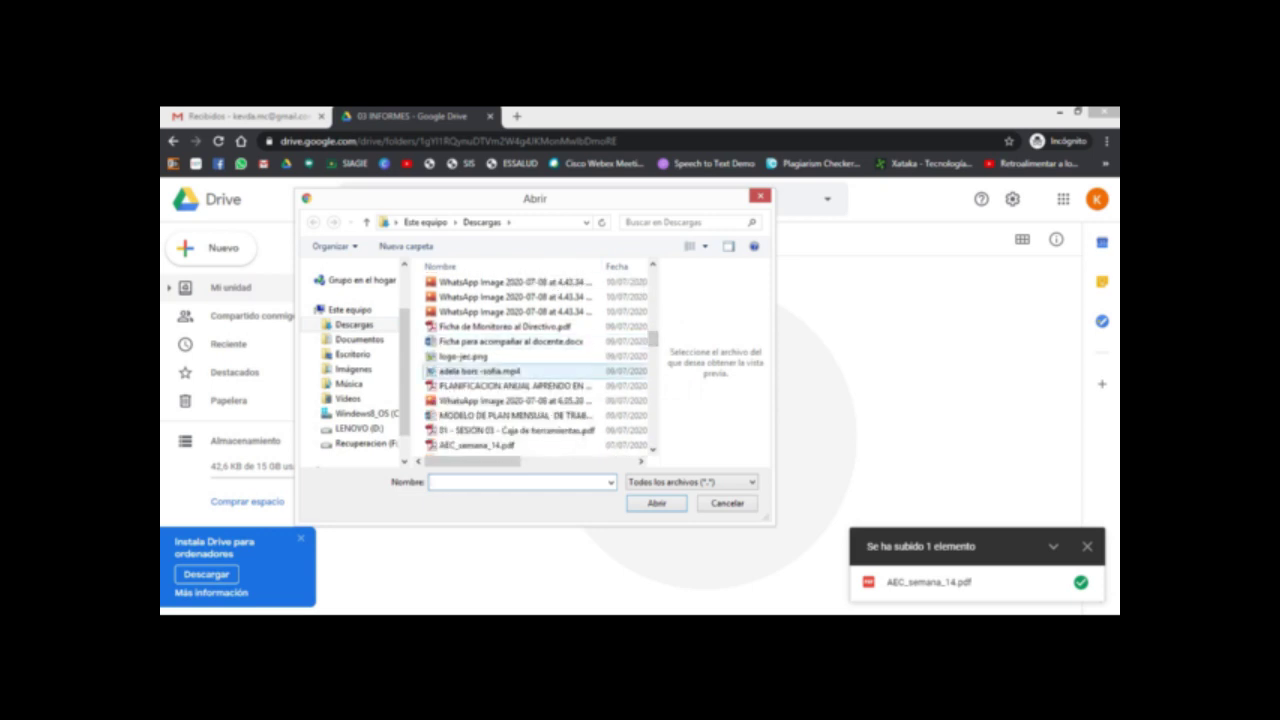
pyautogui.click(510, 415)
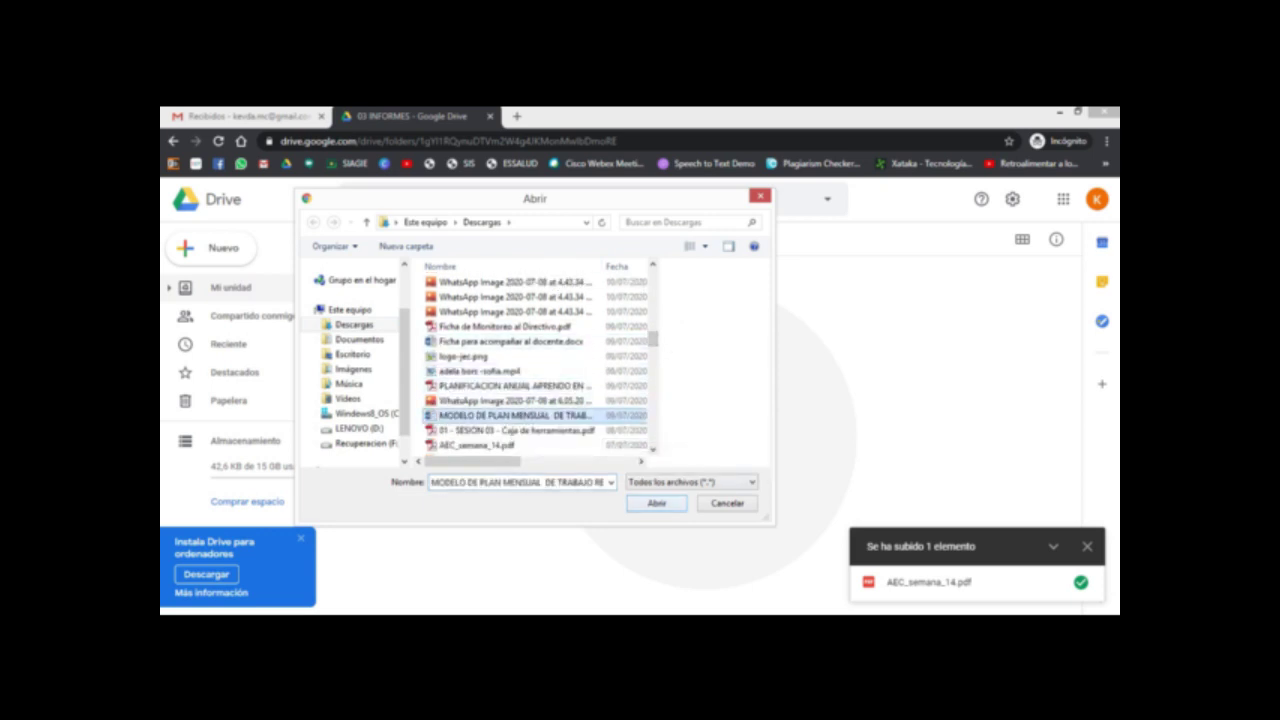
pyautogui.click(656, 503)
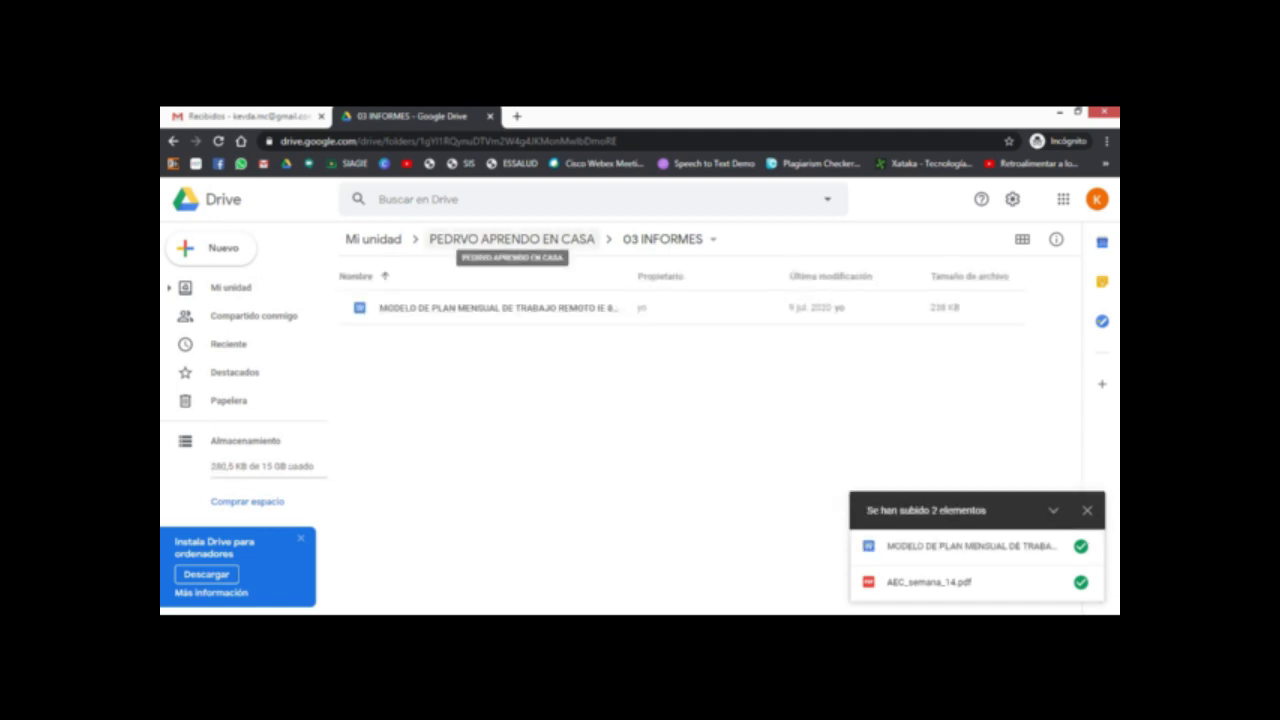
pyautogui.click(511, 239)
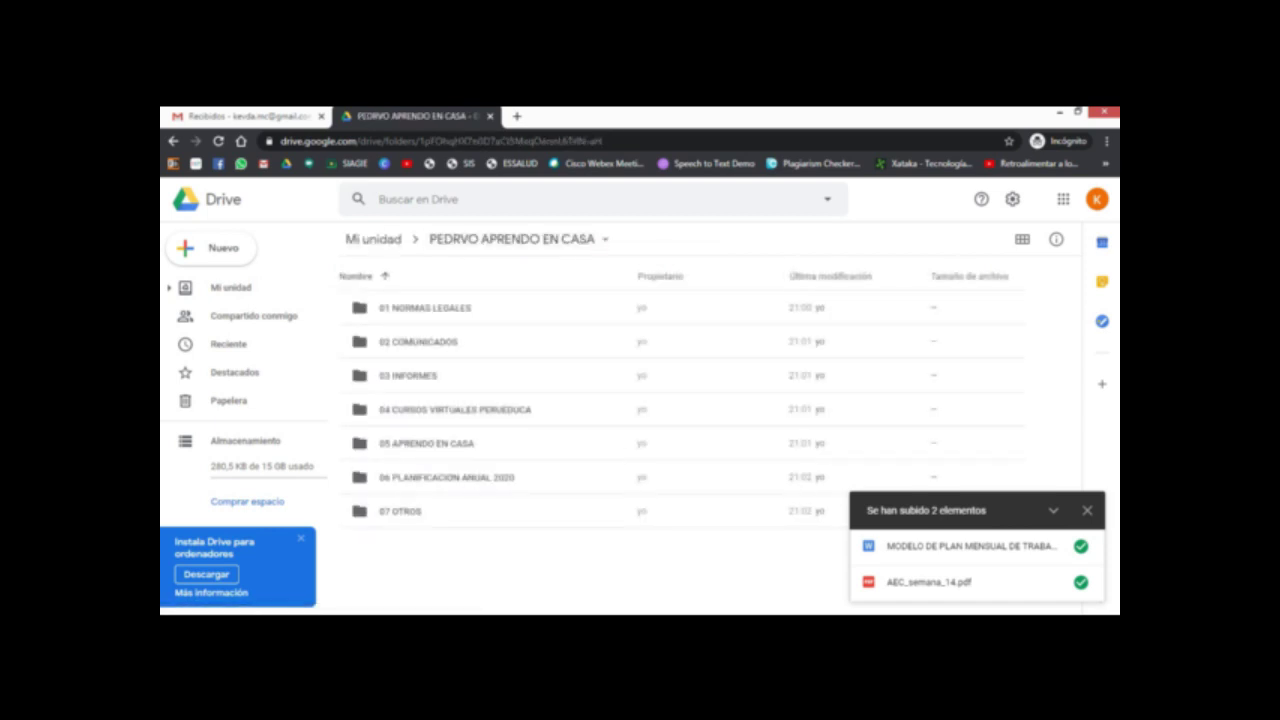
# Step: Confirm 04 CURSOS VIRTUALES PERUEDUCA and 05 APRENDO EN CASA are empty, then show the diagram
pyautogui.doubleClick(455, 409)
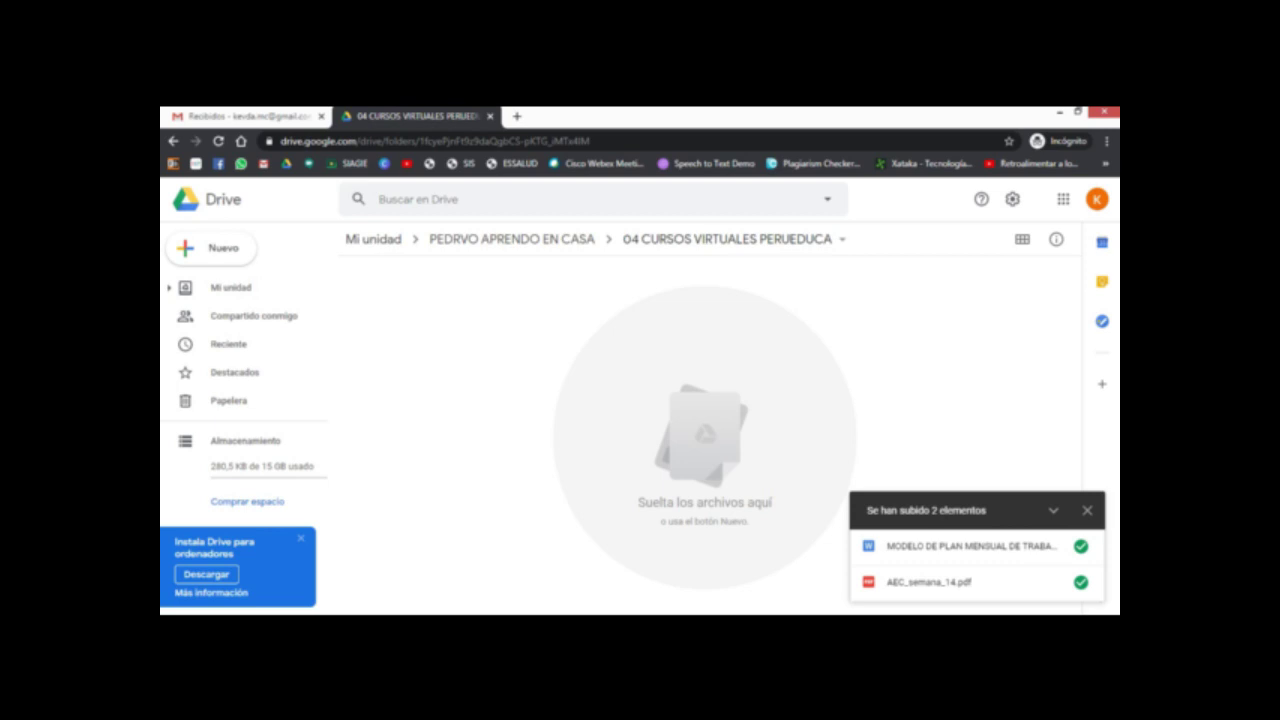
pyautogui.click(511, 239)
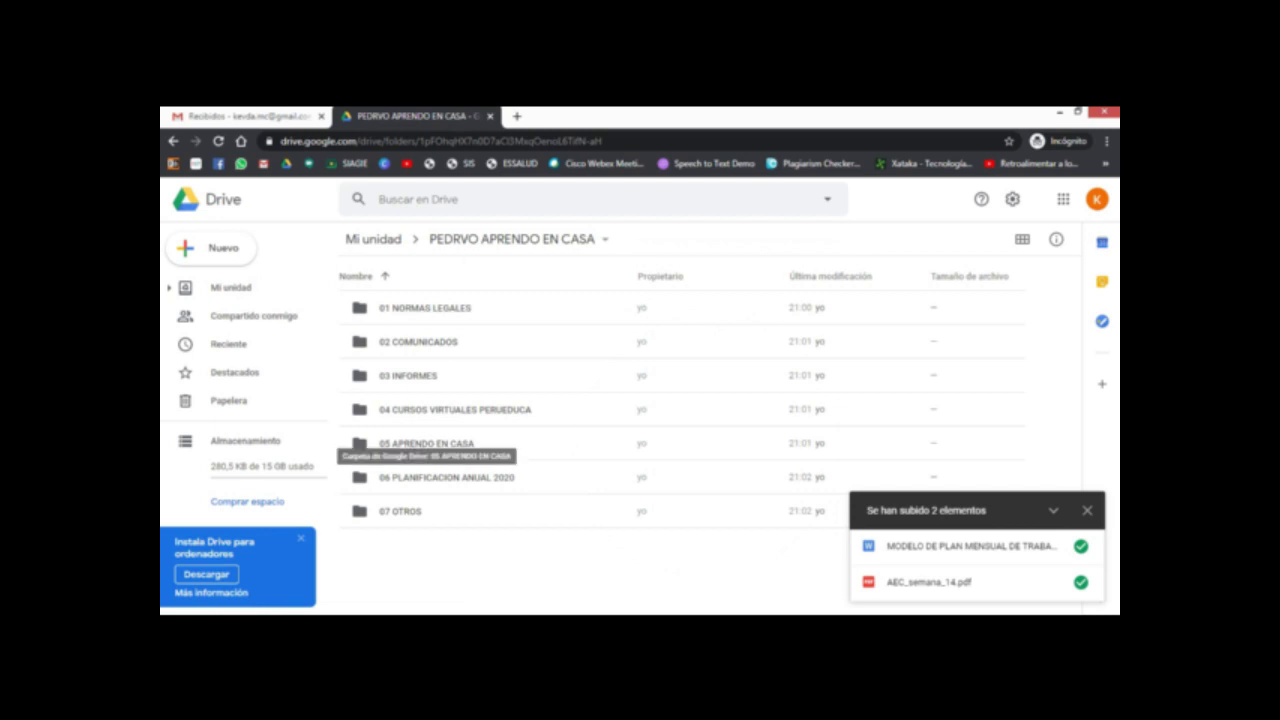
pyautogui.doubleClick(427, 443)
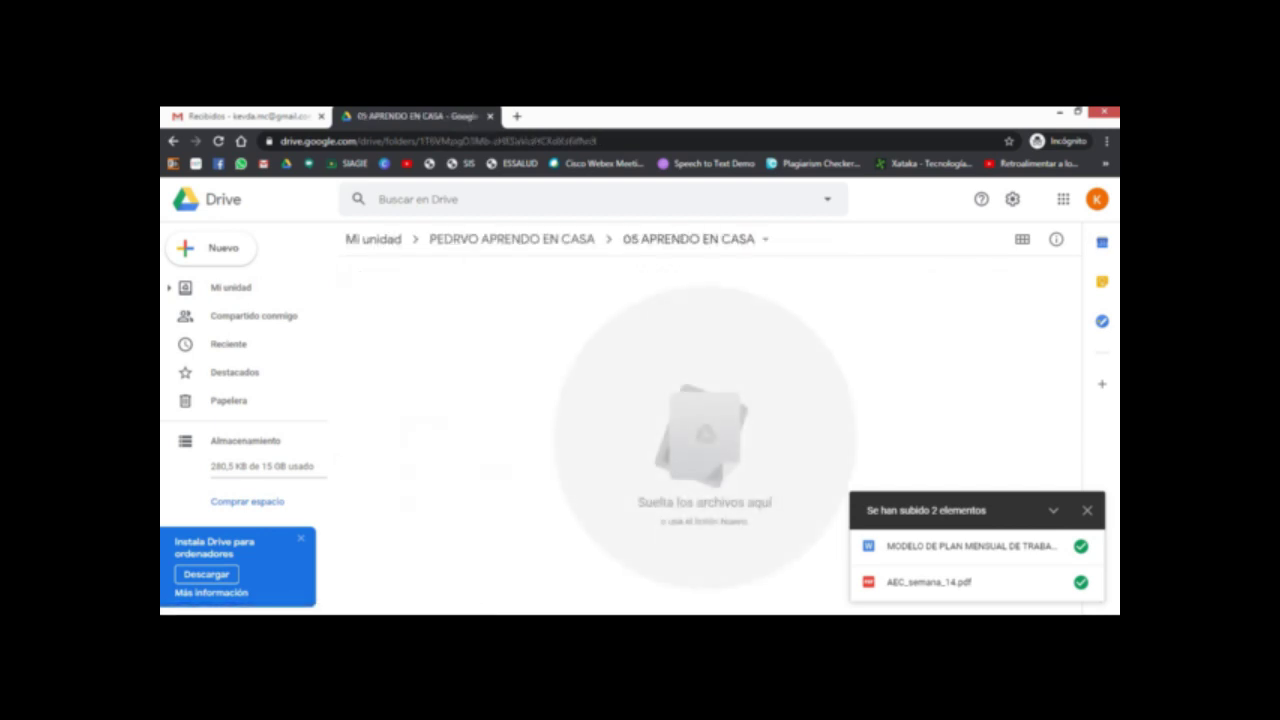
pyautogui.click(478, 555)
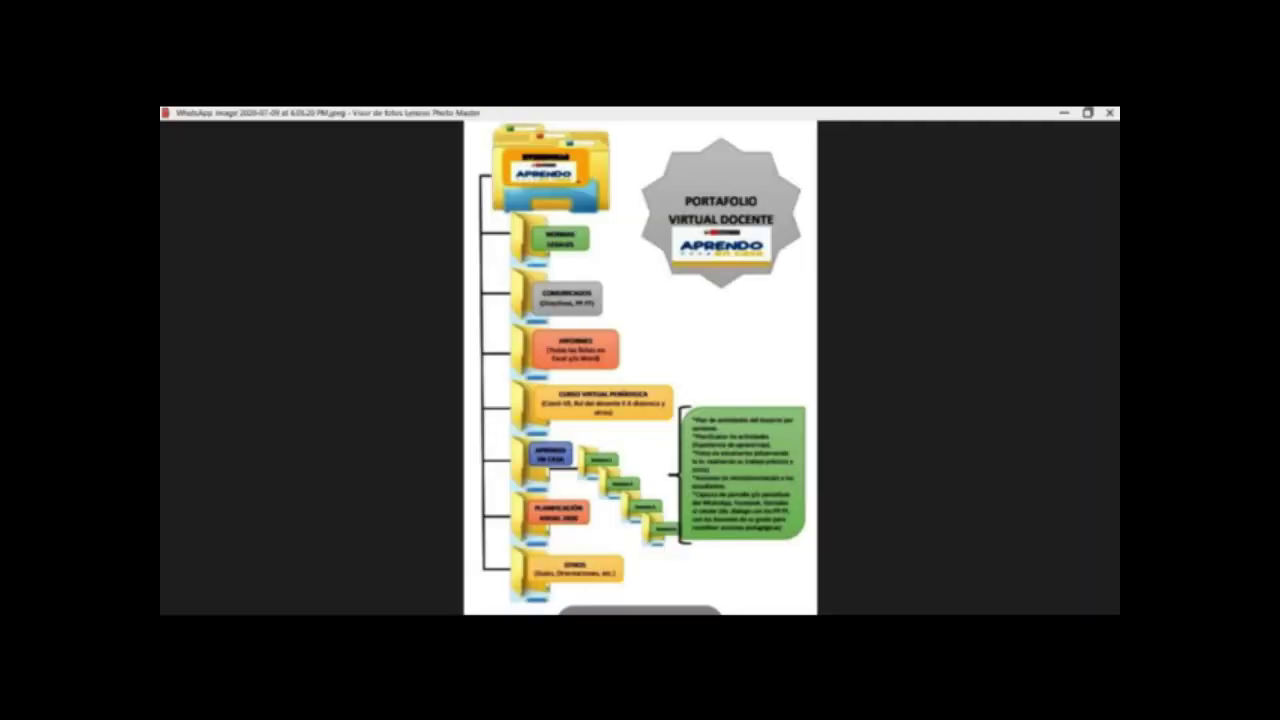
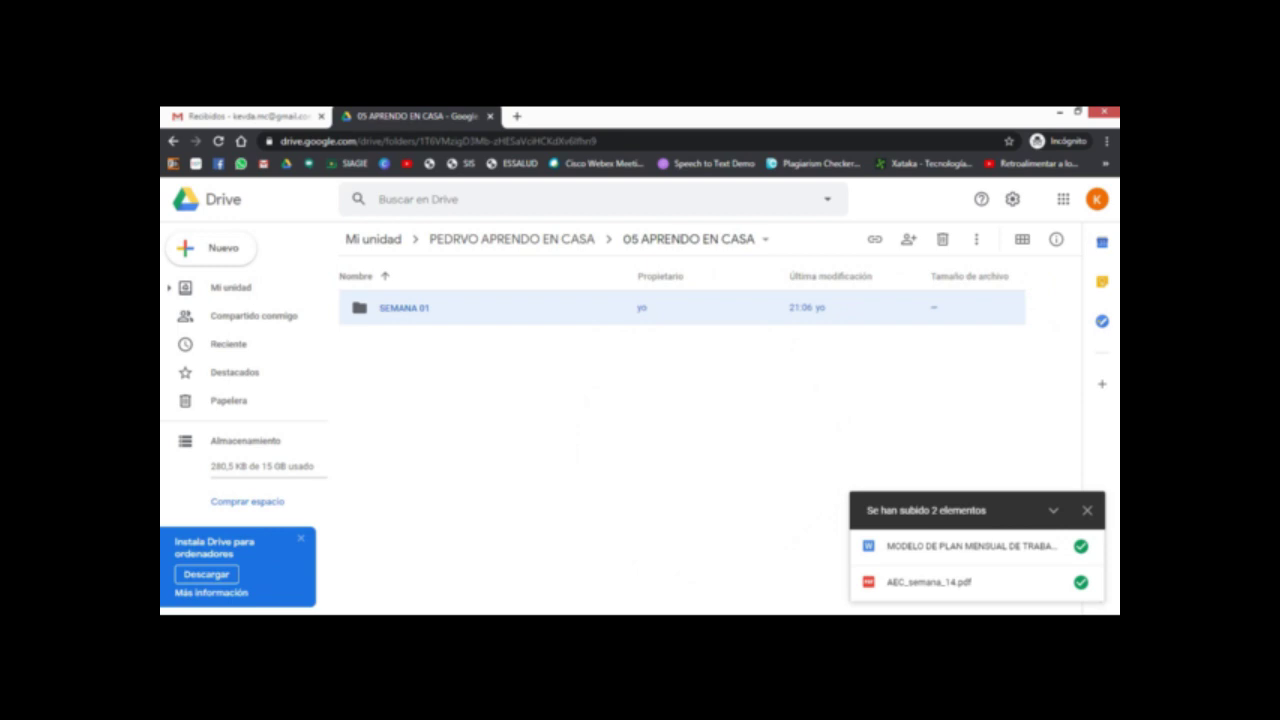
# Step: Upload the 'Programacion (Radio - TV) - Semana 15' PDF from Downloads into SEMANA 01
pyautogui.press('Return')
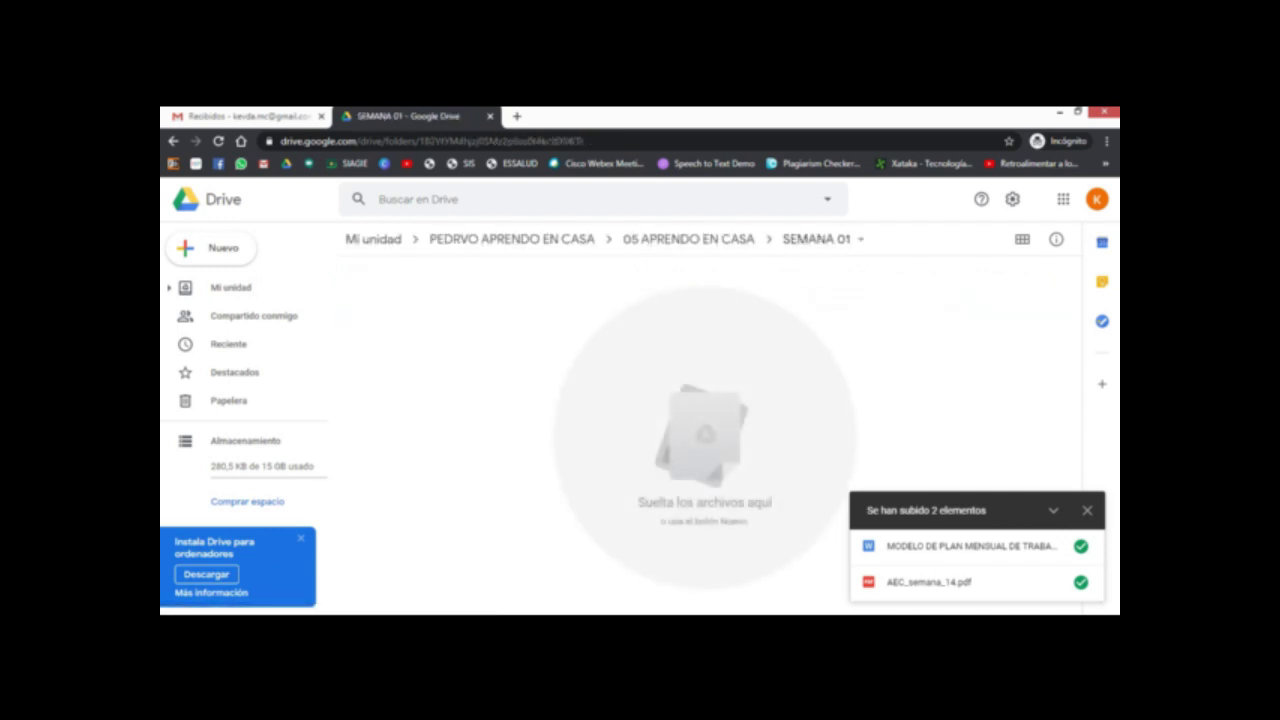
pyautogui.click(210, 247)
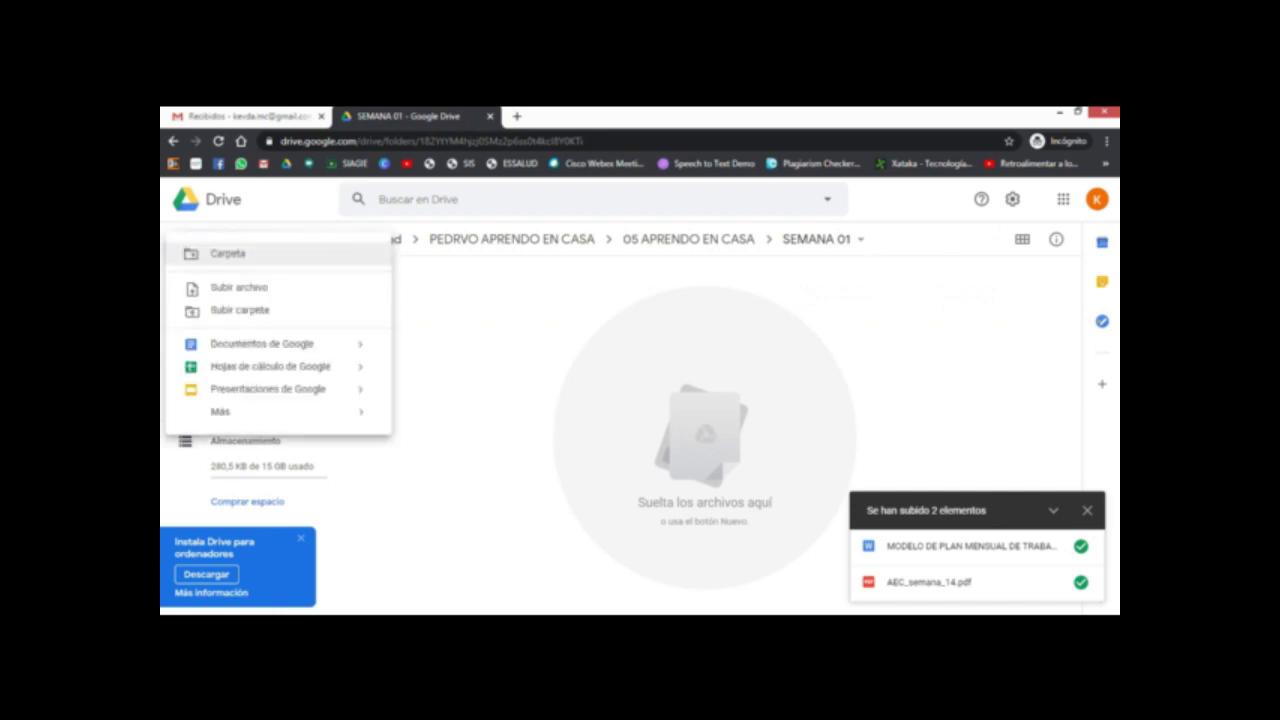
pyautogui.click(225, 286)
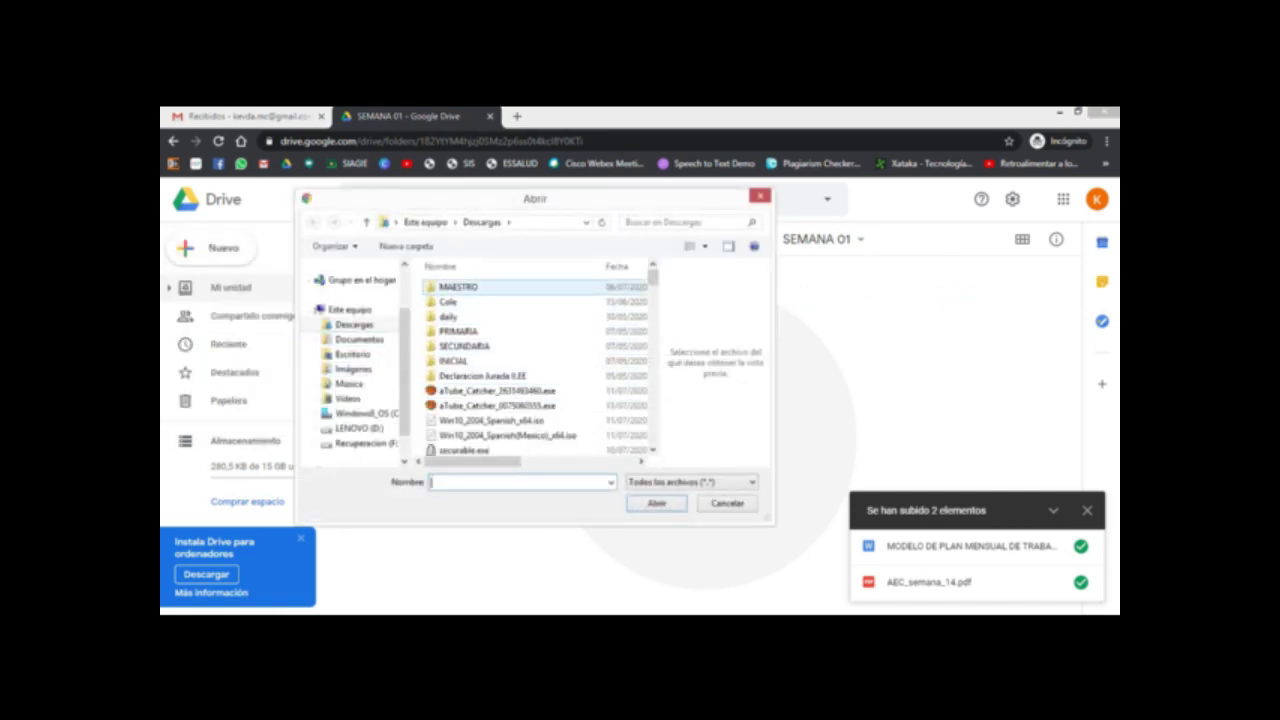
pyautogui.scroll(-5, 540, 365)
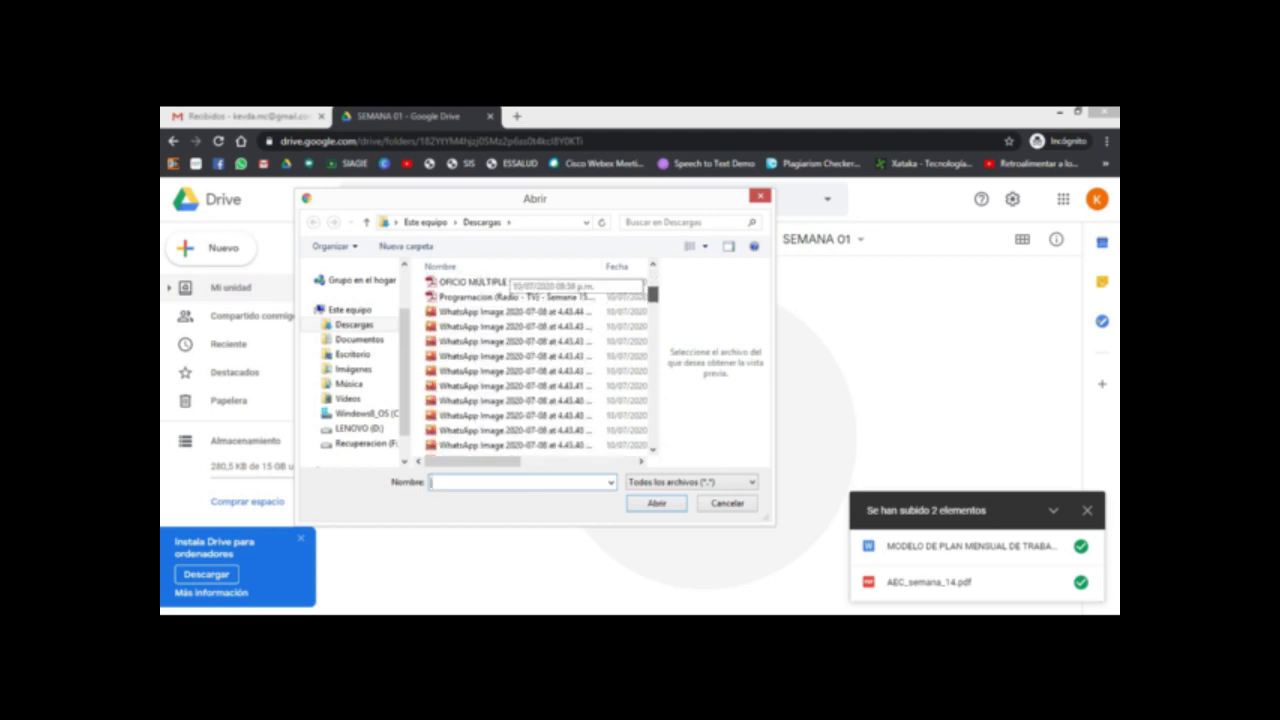
pyautogui.click(510, 297)
pyautogui.press('Return')
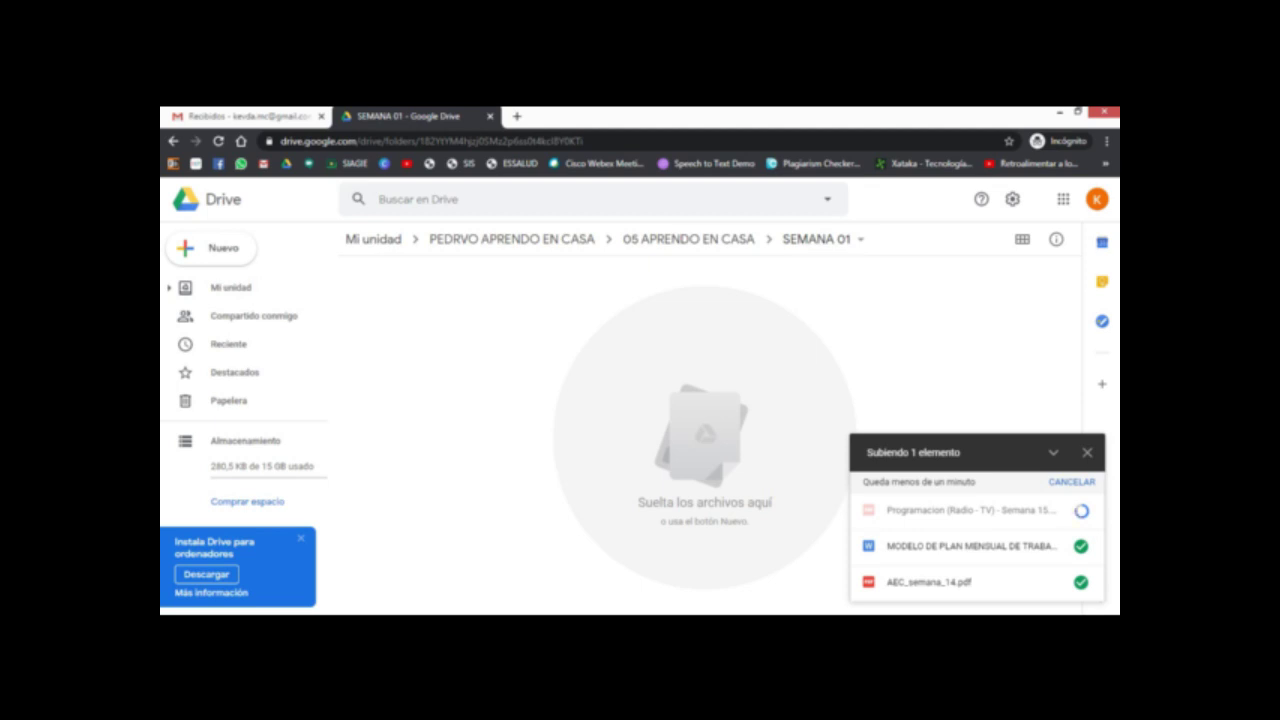
pyautogui.moveTo(960, 511)
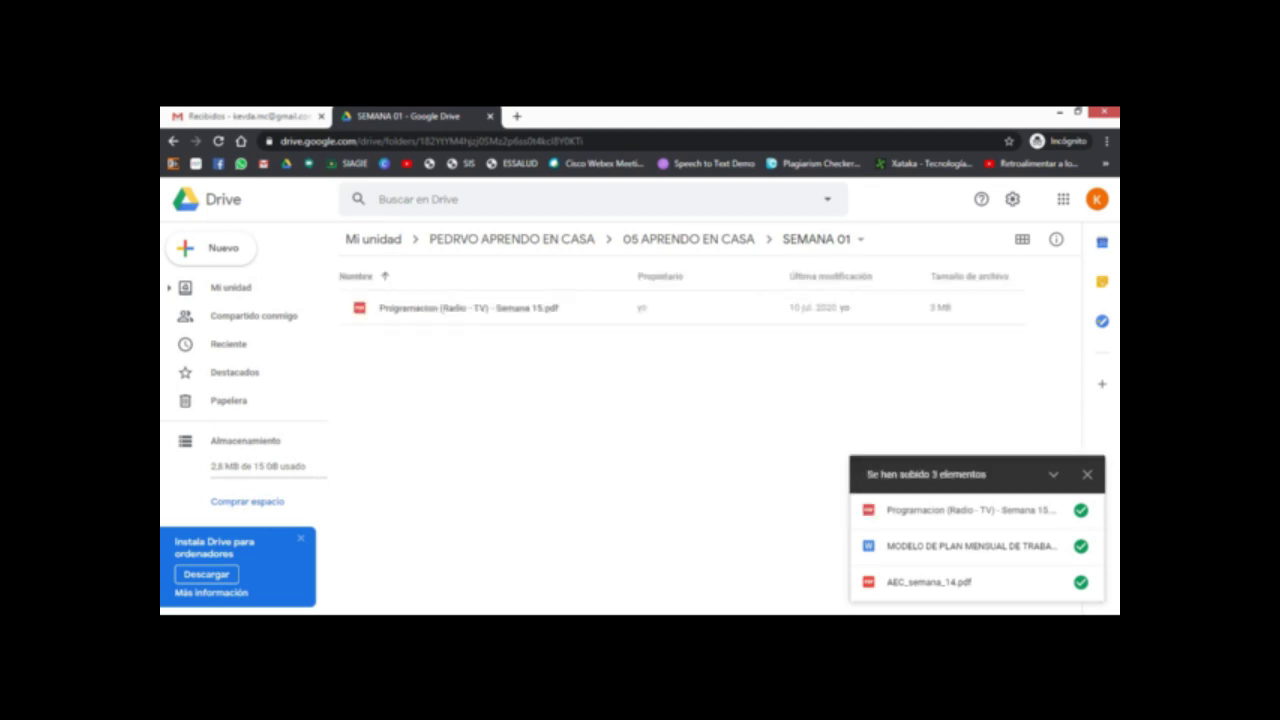
# Step: Dismiss the uploads panel and create a SEMANA 02 folder in 05 APRENDO EN CASA
pyautogui.click(1087, 474)
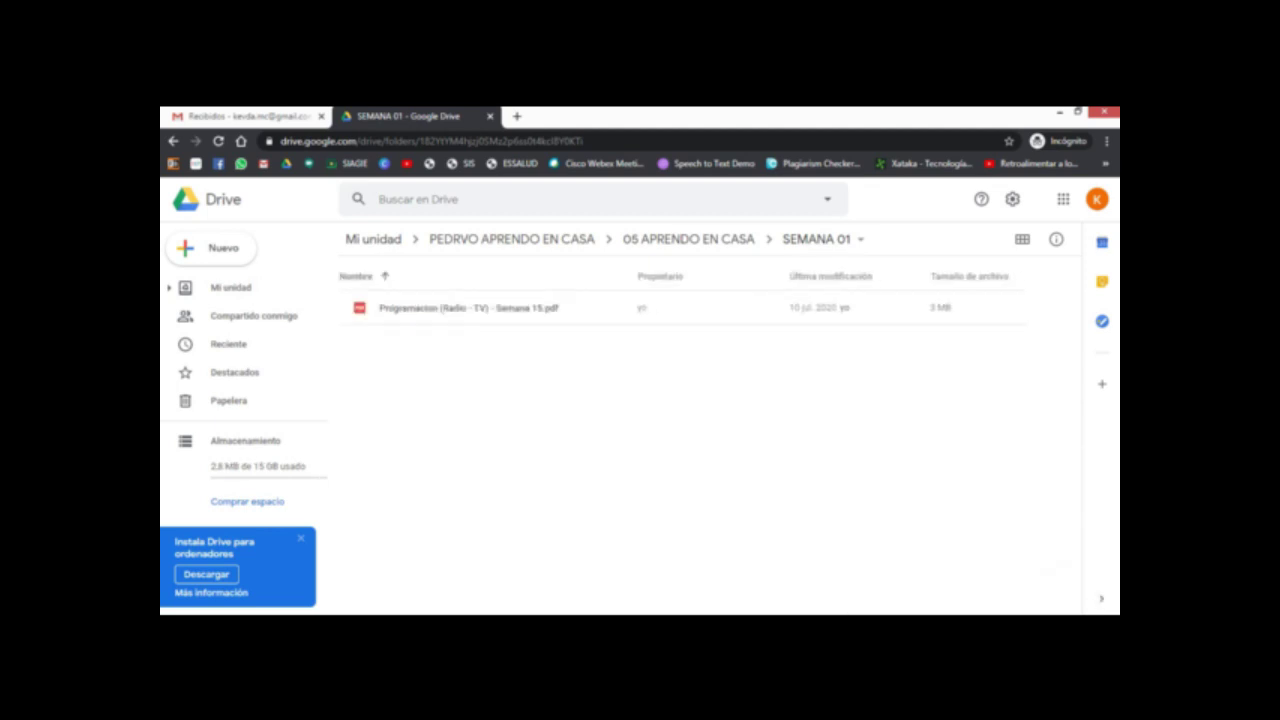
pyautogui.click(688, 239)
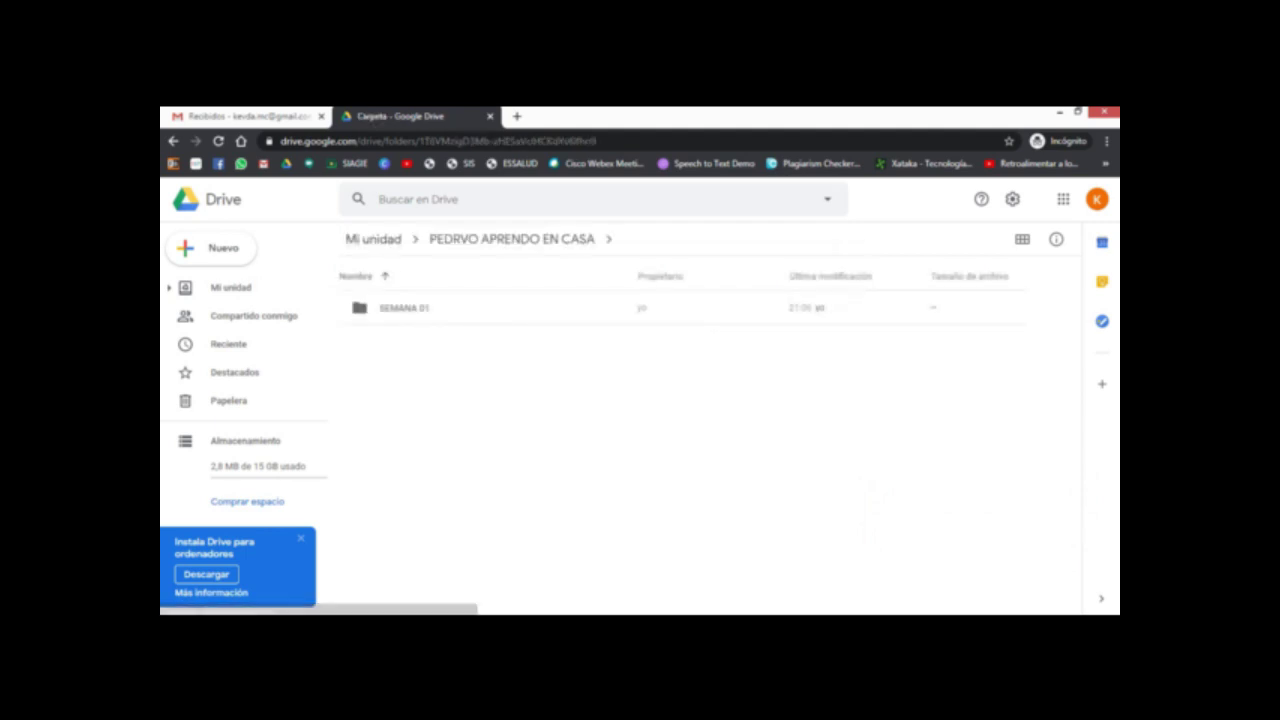
pyautogui.click(210, 247)
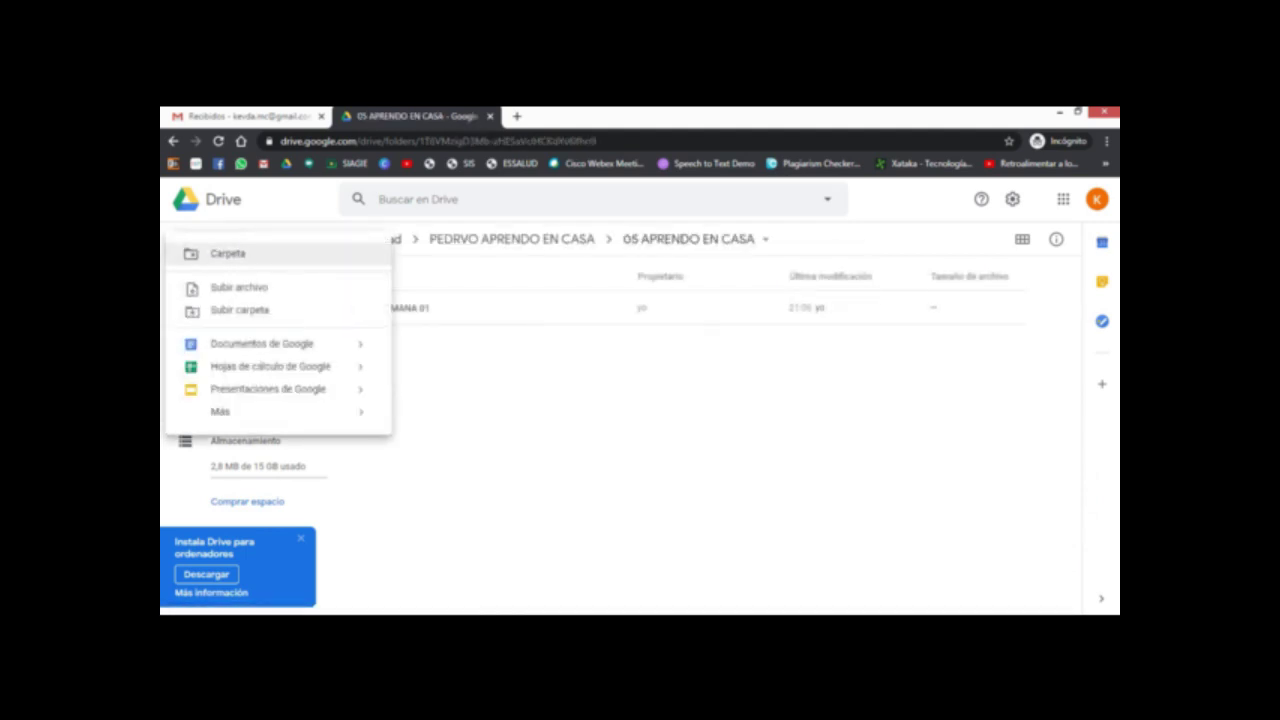
pyautogui.click(225, 251)
pyautogui.write('SEMA')
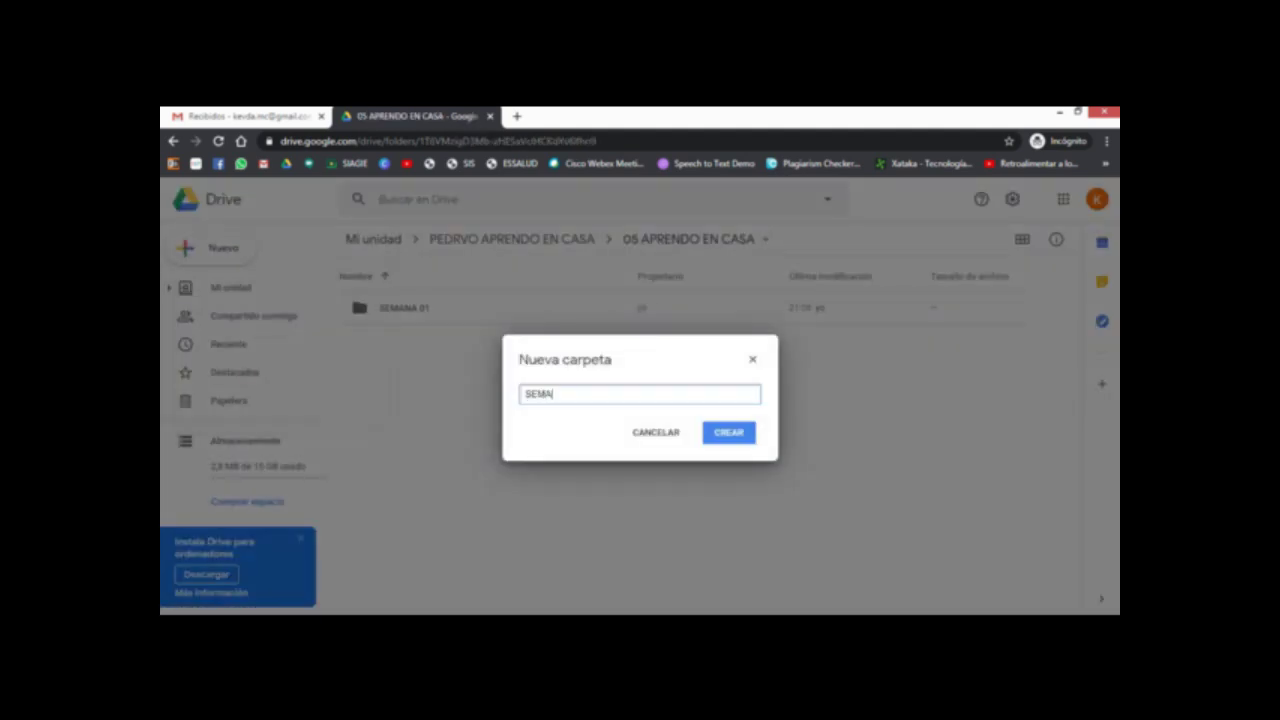
pyautogui.write('NA 02')
pyautogui.press('Return')
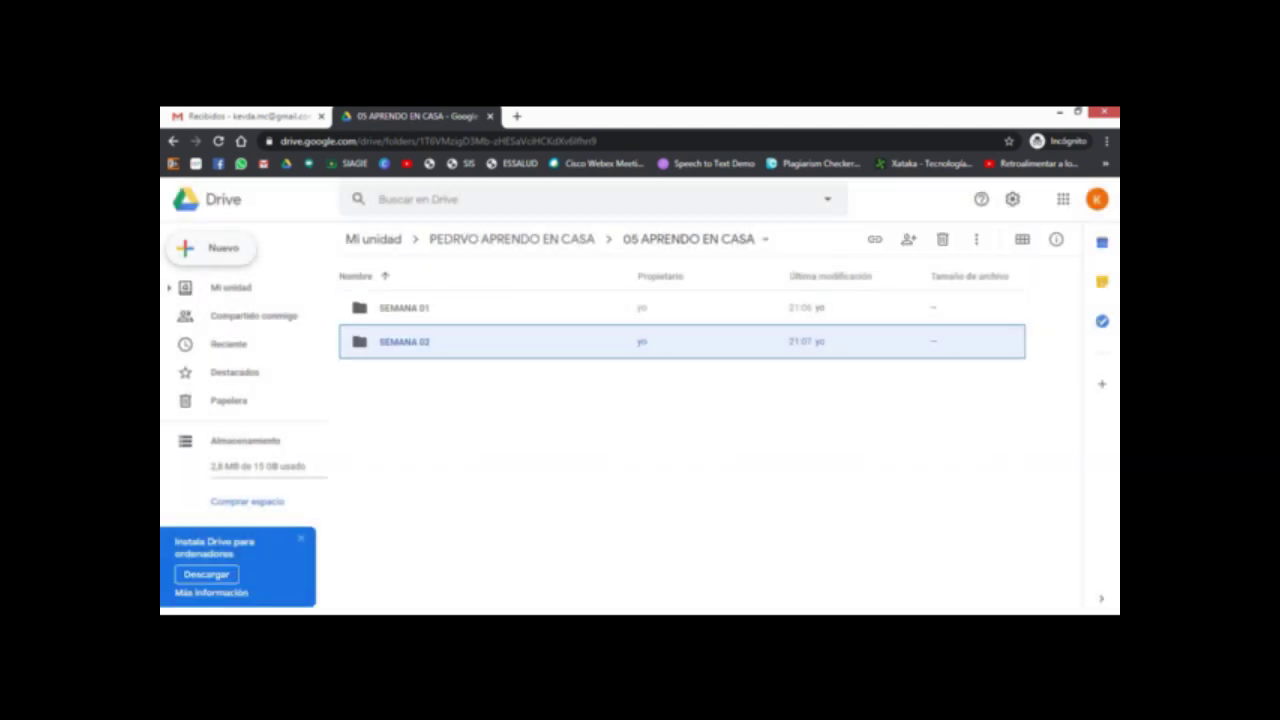
# Step: Create the SEMANA 03 and SEMANA 15 folders, then return to PEDRVO APRENDO EN CASA
pyautogui.click(210, 247)
pyautogui.click(228, 253)
pyautogui.write('SE')
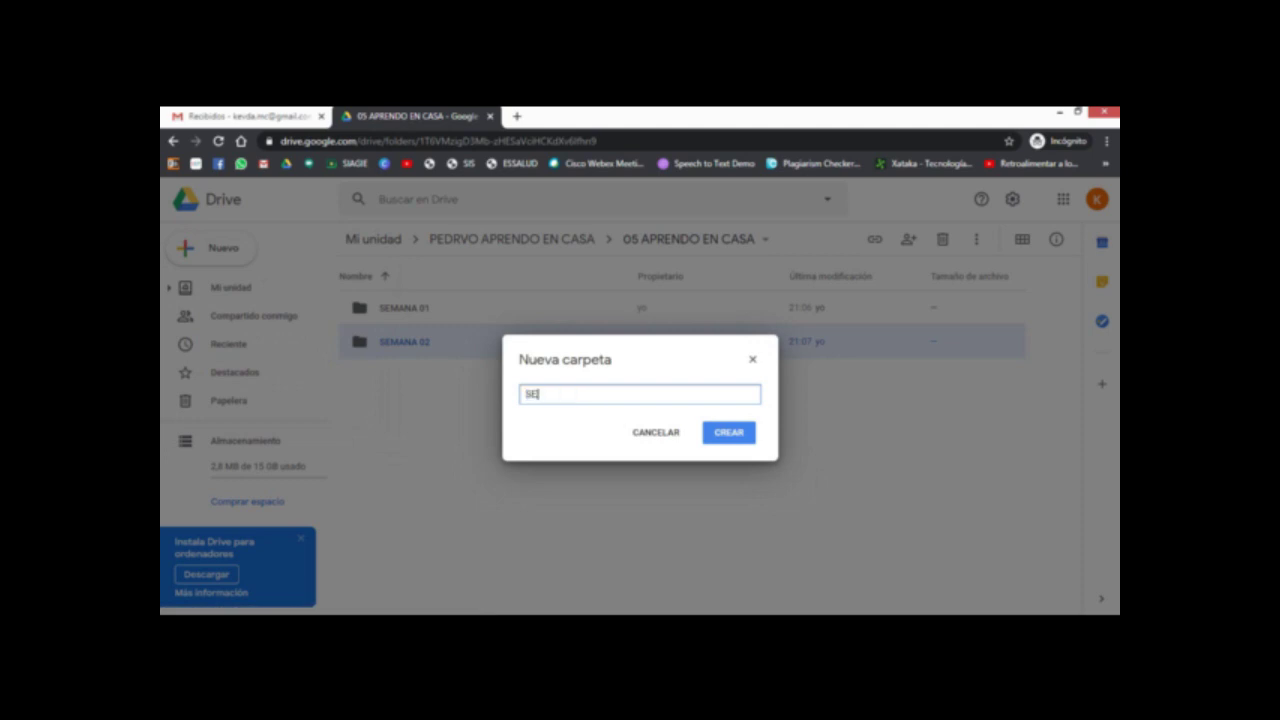
pyautogui.write('MANA 03')
pyautogui.press('Return')
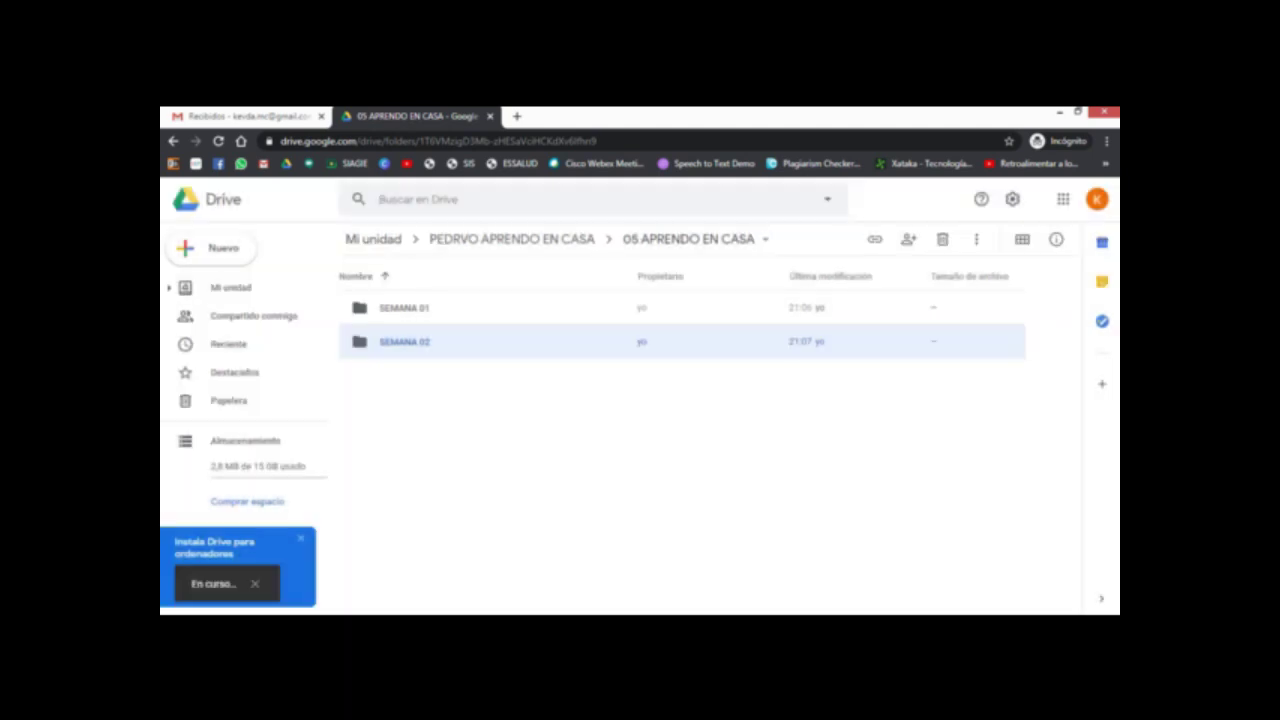
pyautogui.click(210, 247)
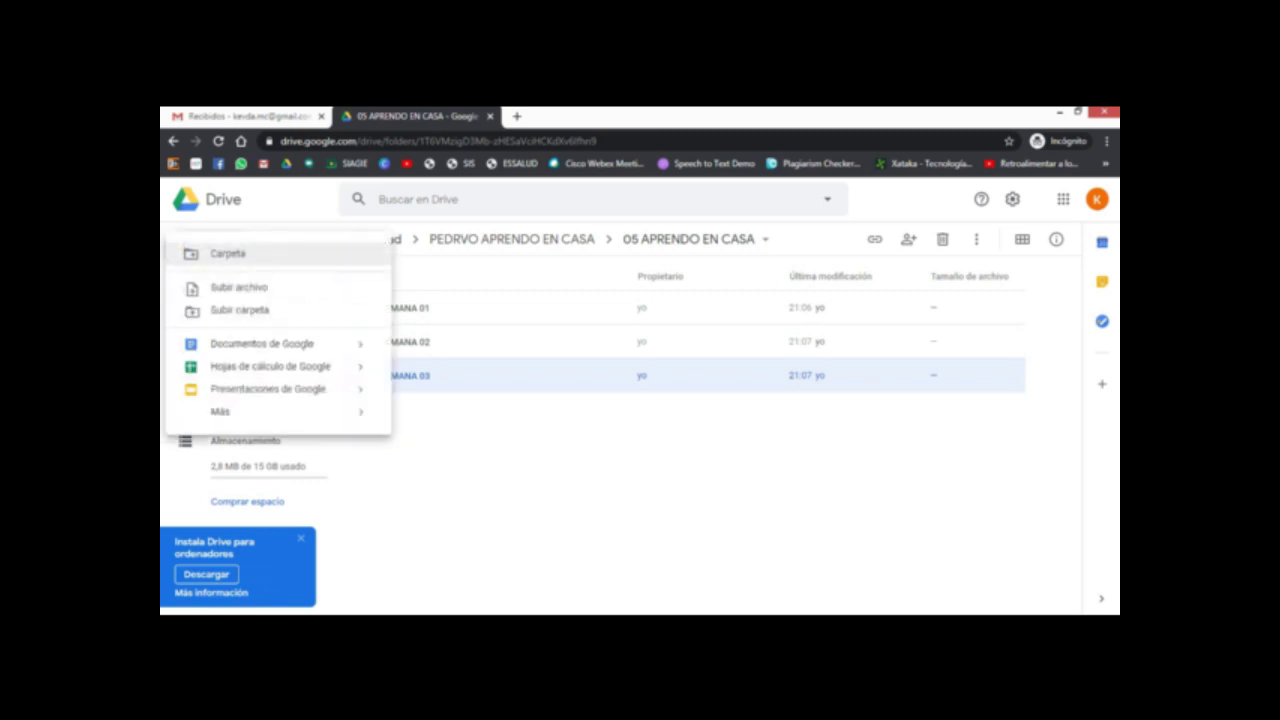
pyautogui.click(225, 252)
pyautogui.write('SEMANA 15')
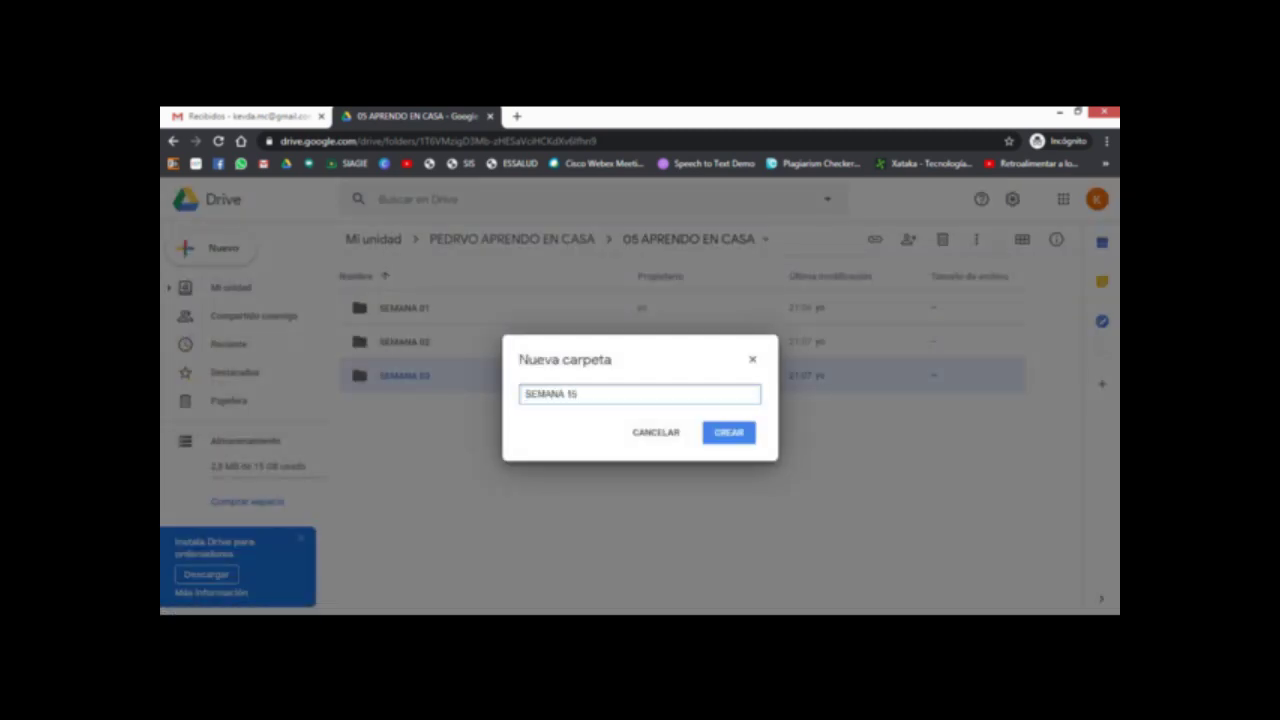
pyautogui.press('Return')
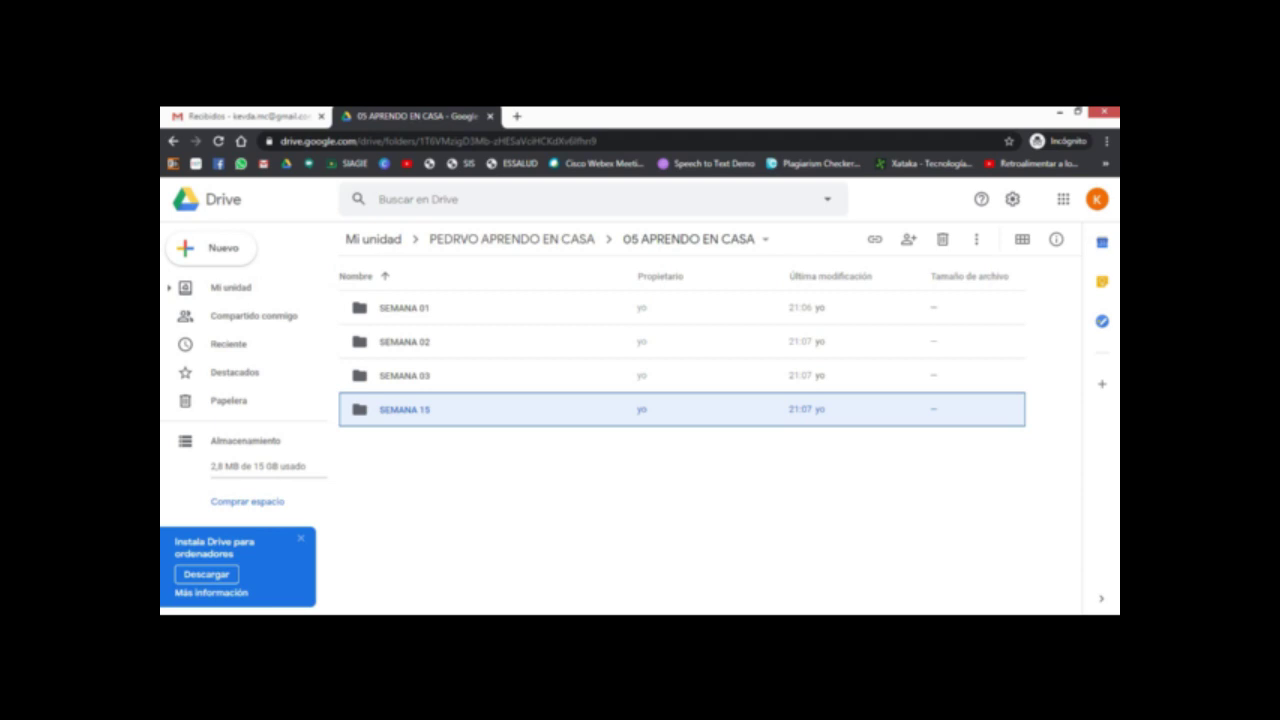
pyautogui.click(511, 239)
# Step: Open 07 OTROS, then go back up through PEDRVO APRENDO EN CASA to Mi unidad
pyautogui.doubleClick(386, 511)
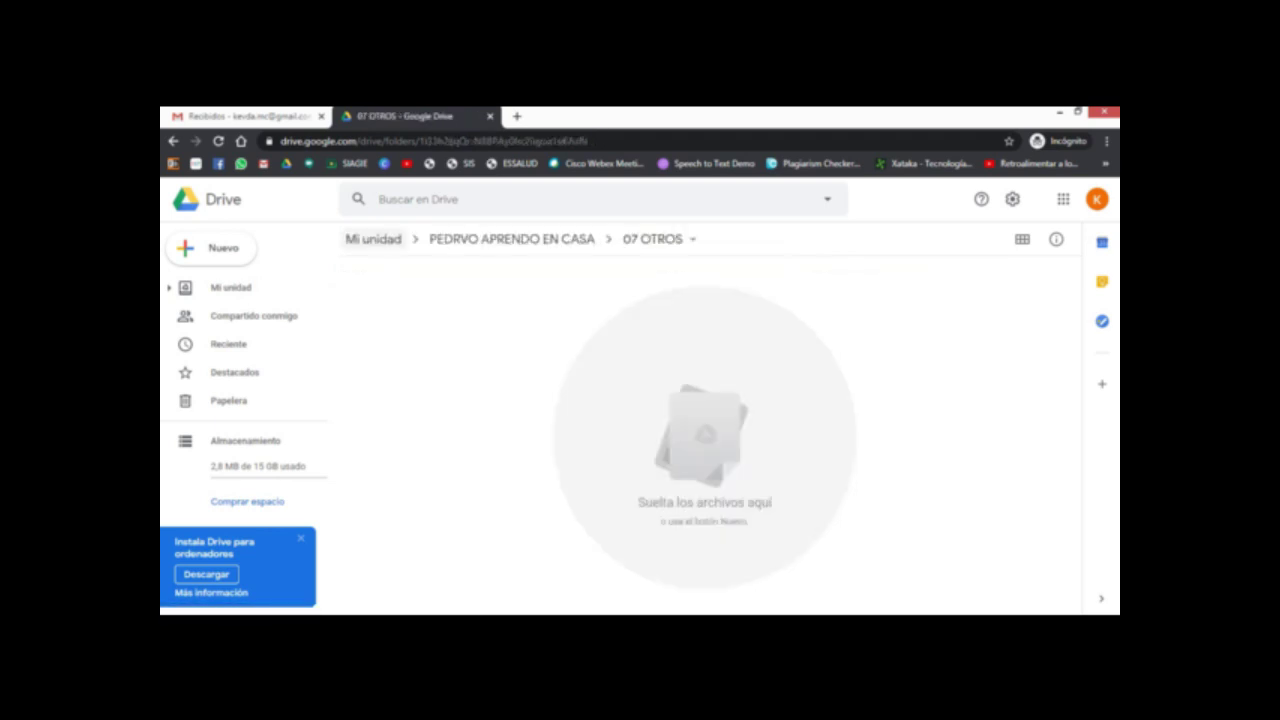
pyautogui.click(373, 239)
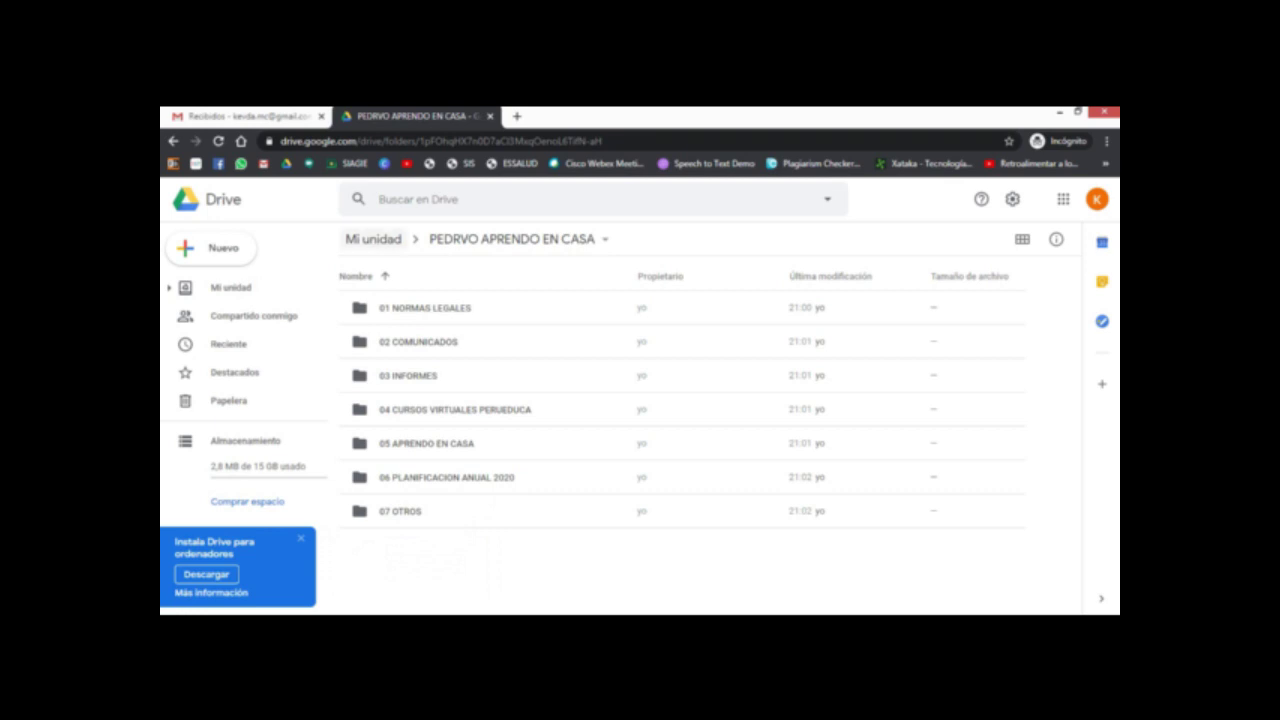
pyautogui.click(373, 239)
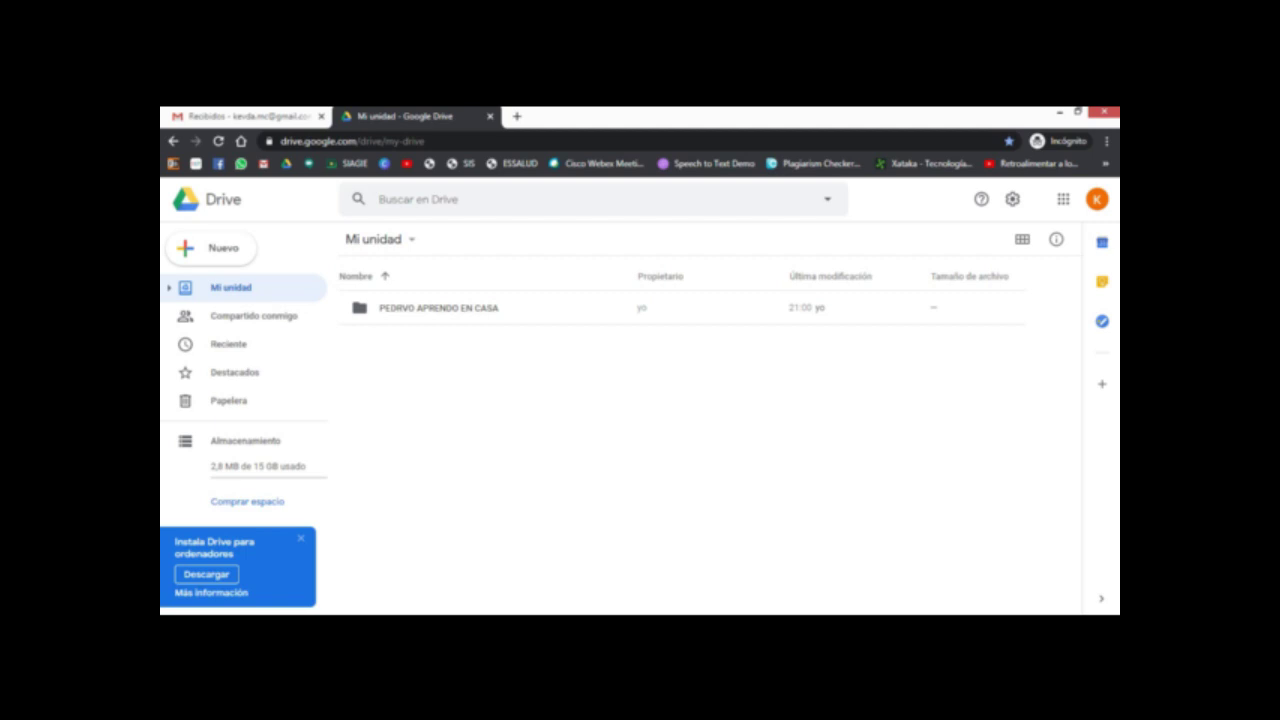
# Step: Open sharing for the PEDRVO APRENDO EN CASA folder and add the recipient's e-mail address
pyautogui.click(438, 307)
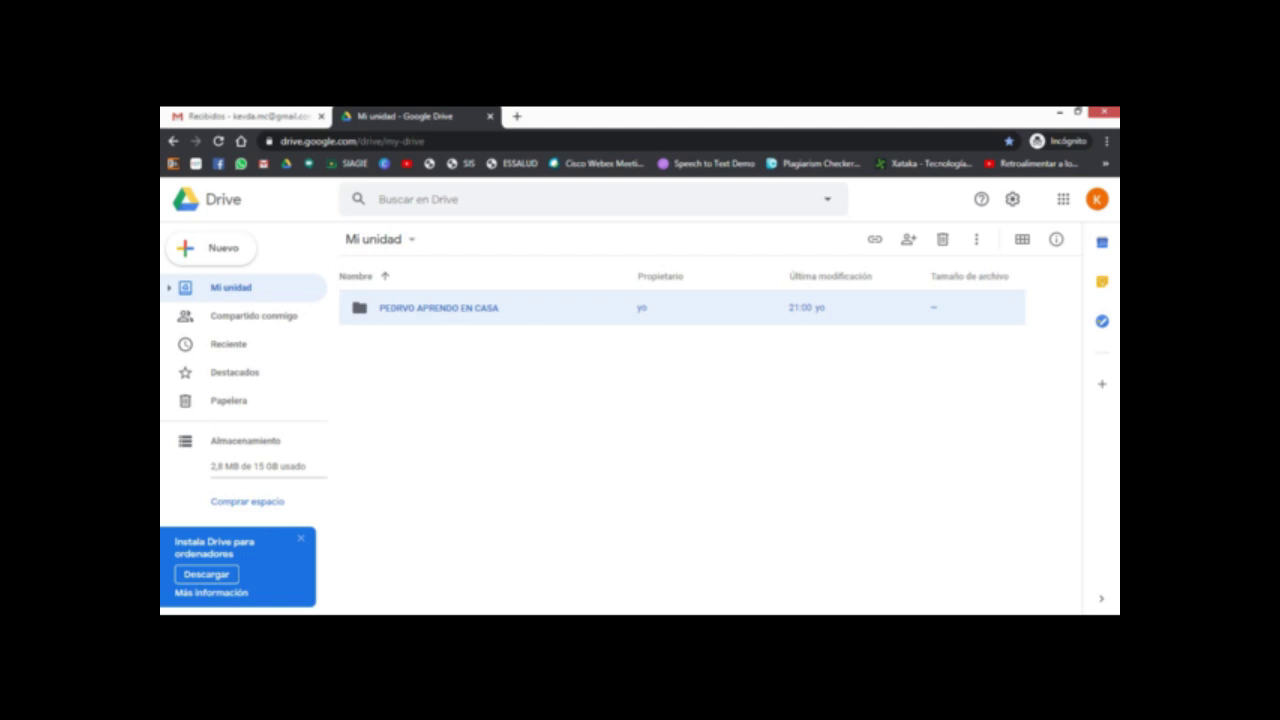
pyautogui.rightClick(431, 300)
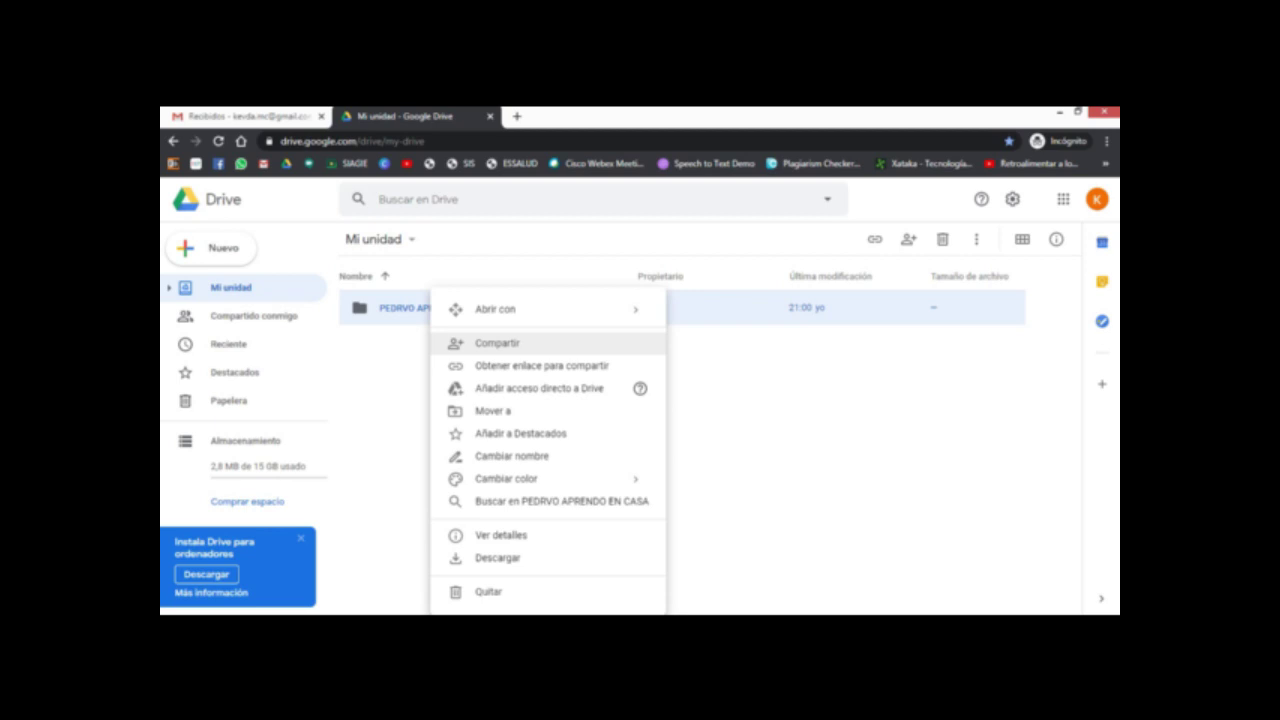
pyautogui.click(497, 343)
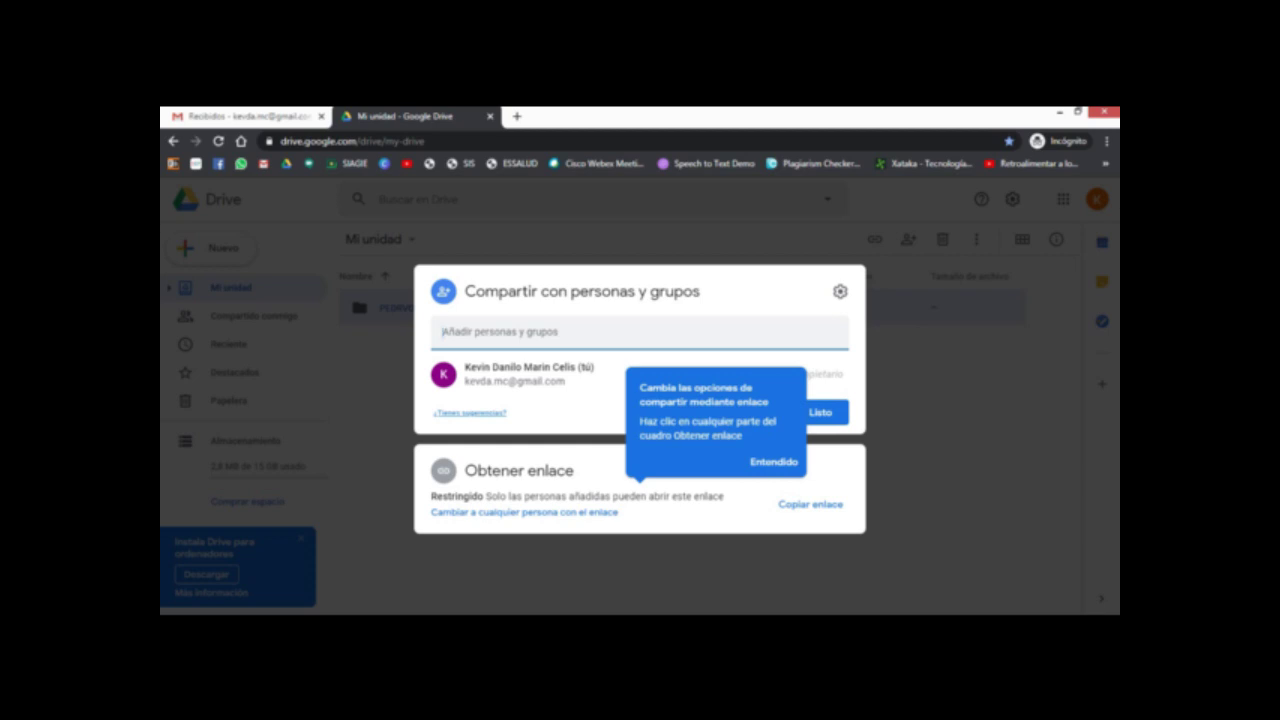
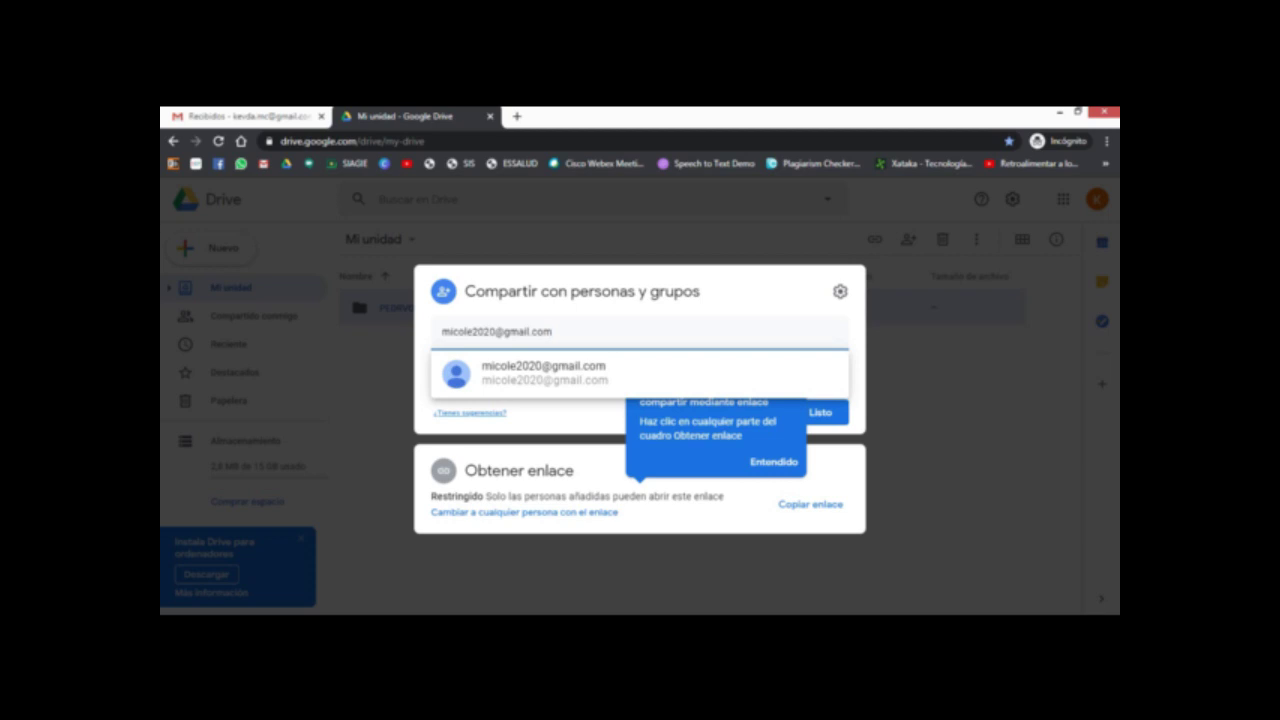
pyautogui.click(774, 462)
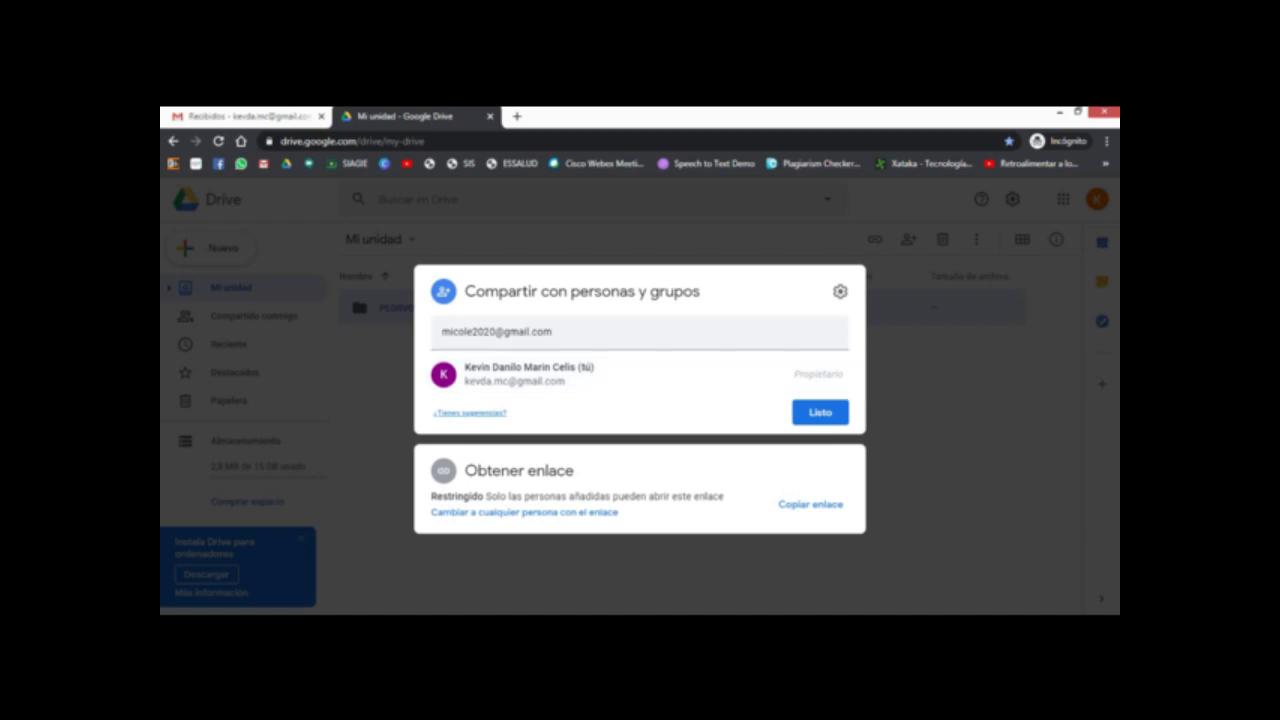
pyautogui.click(600, 331)
pyautogui.press('Return')
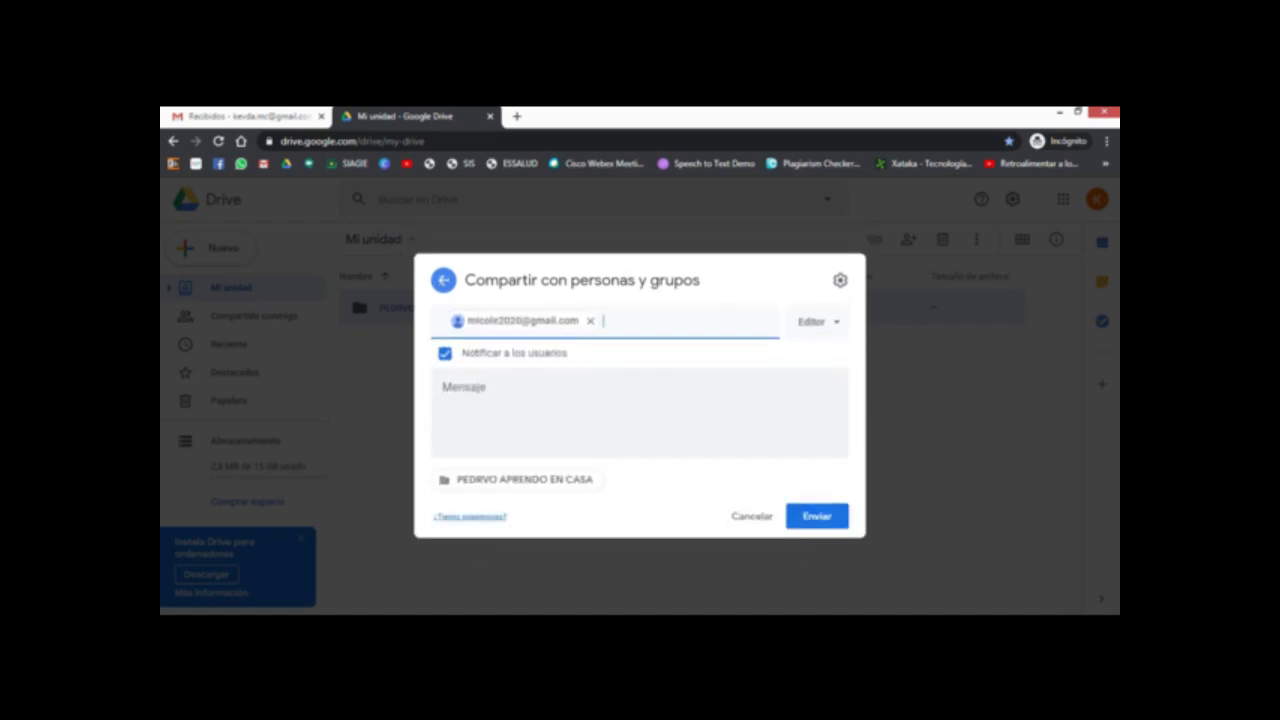
# Step: Add the note 'Hola, este es mi portafolio virtual', keep Editor access, and send the invitation
pyautogui.click(443, 391)
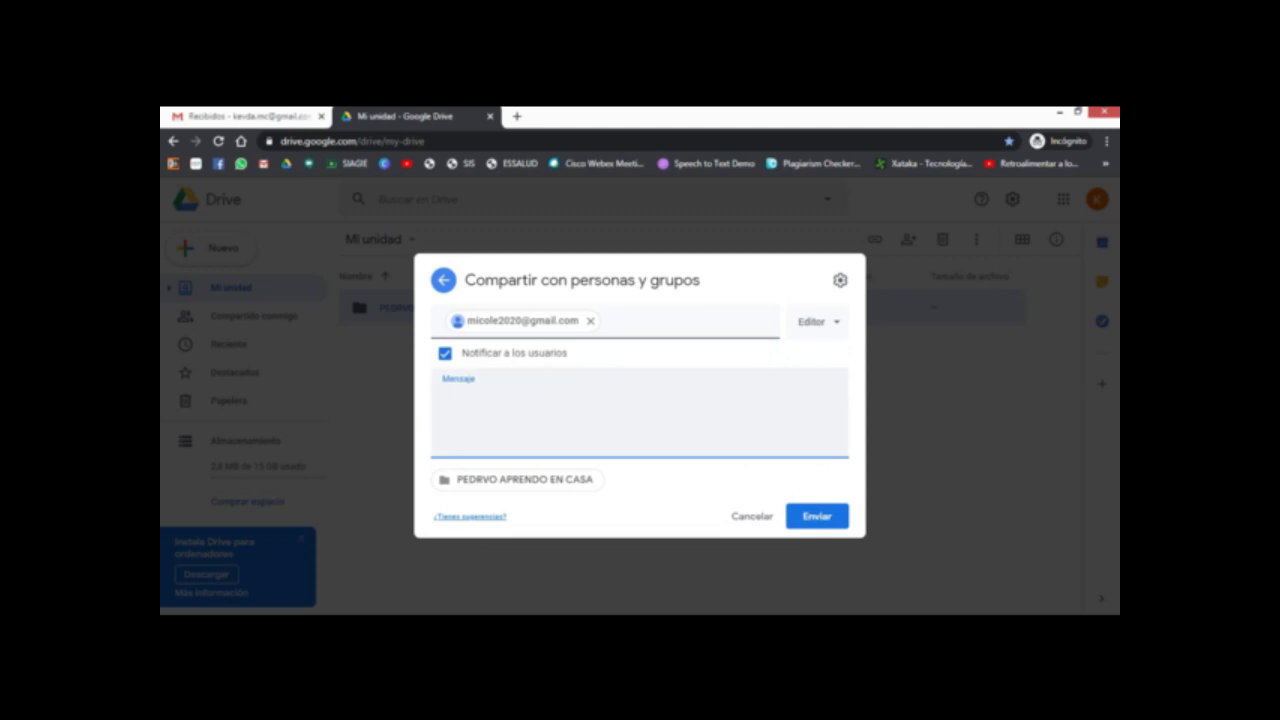
pyautogui.write('Hola, este es mi portafoli')
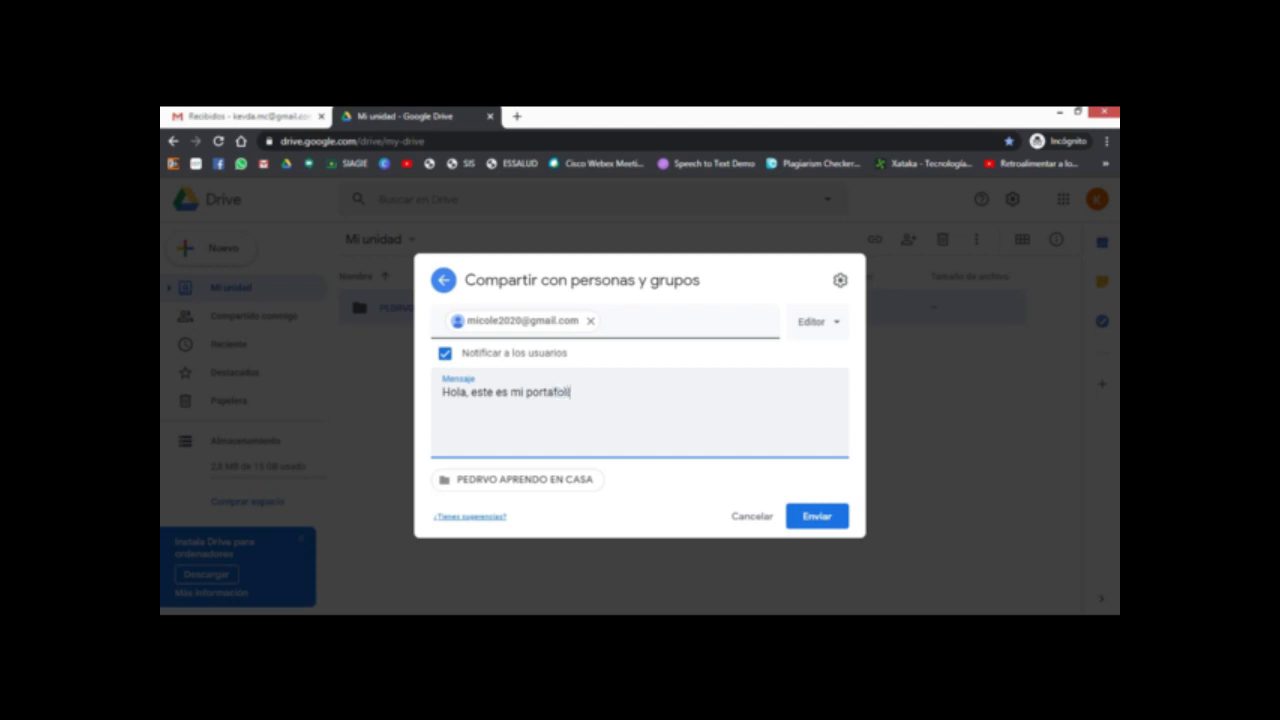
pyautogui.write('o virtual')
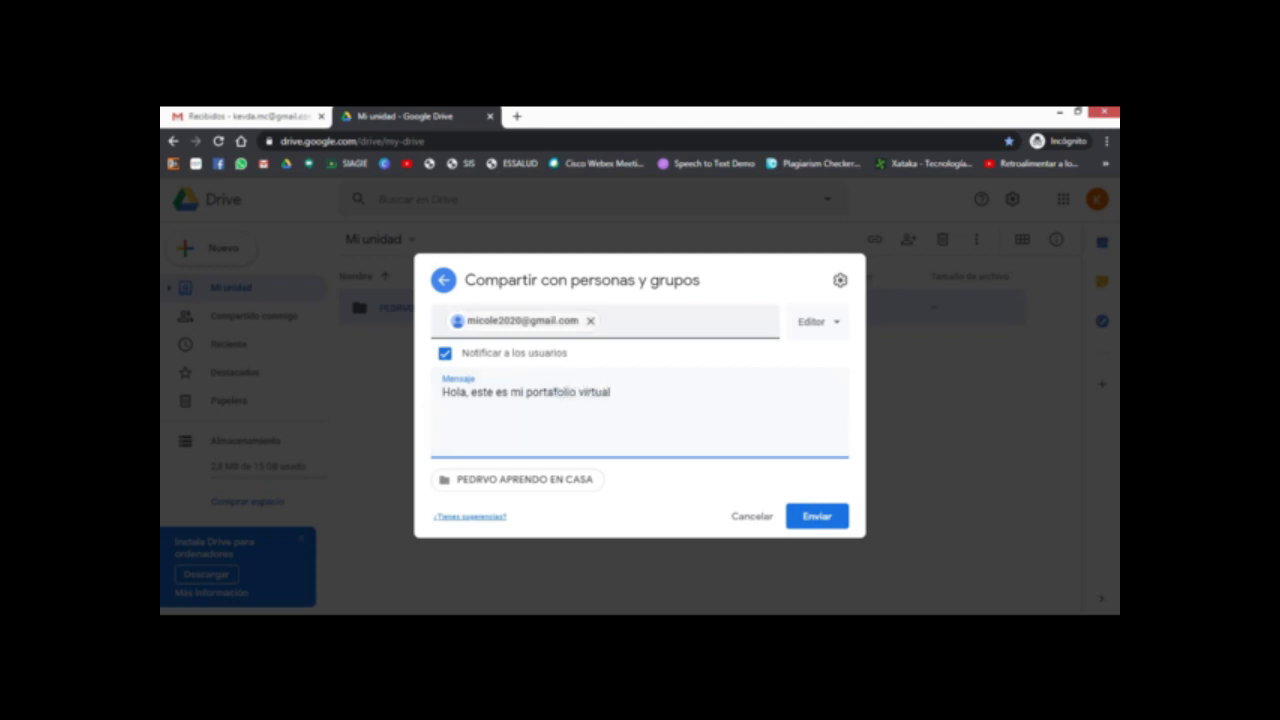
pyautogui.click(817, 321)
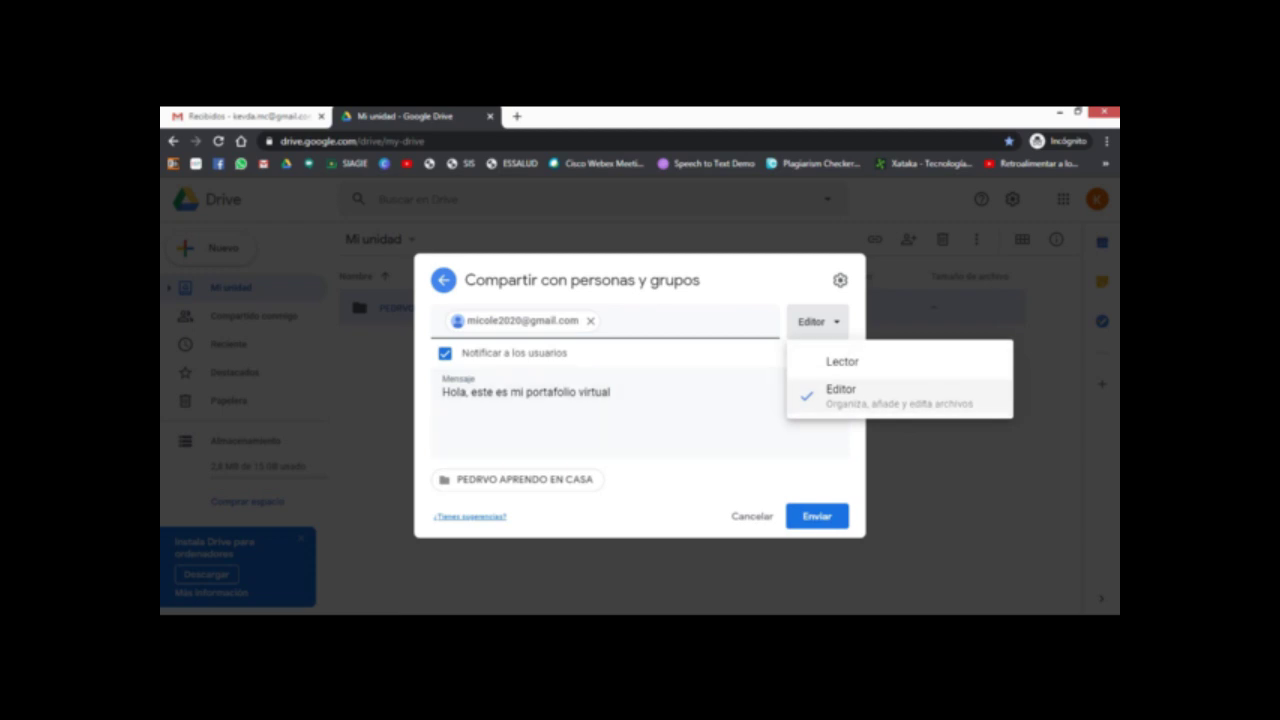
pyautogui.click(840, 395)
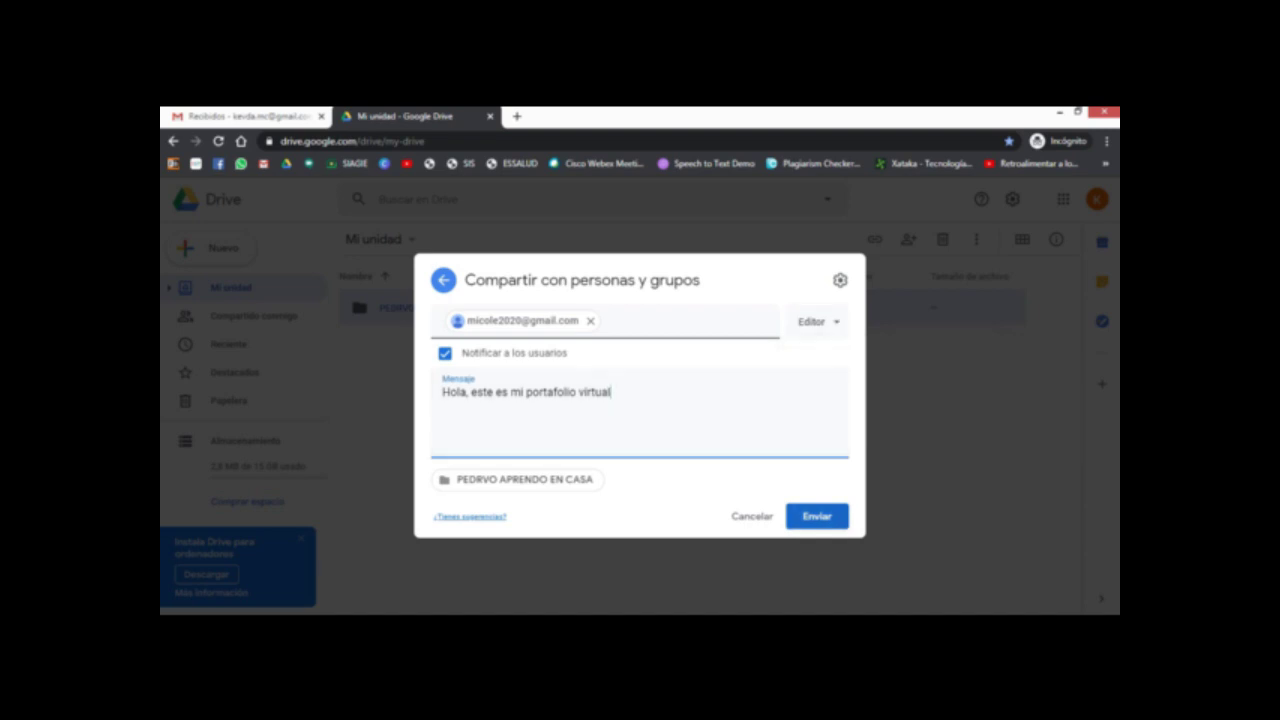
pyautogui.click(817, 516)
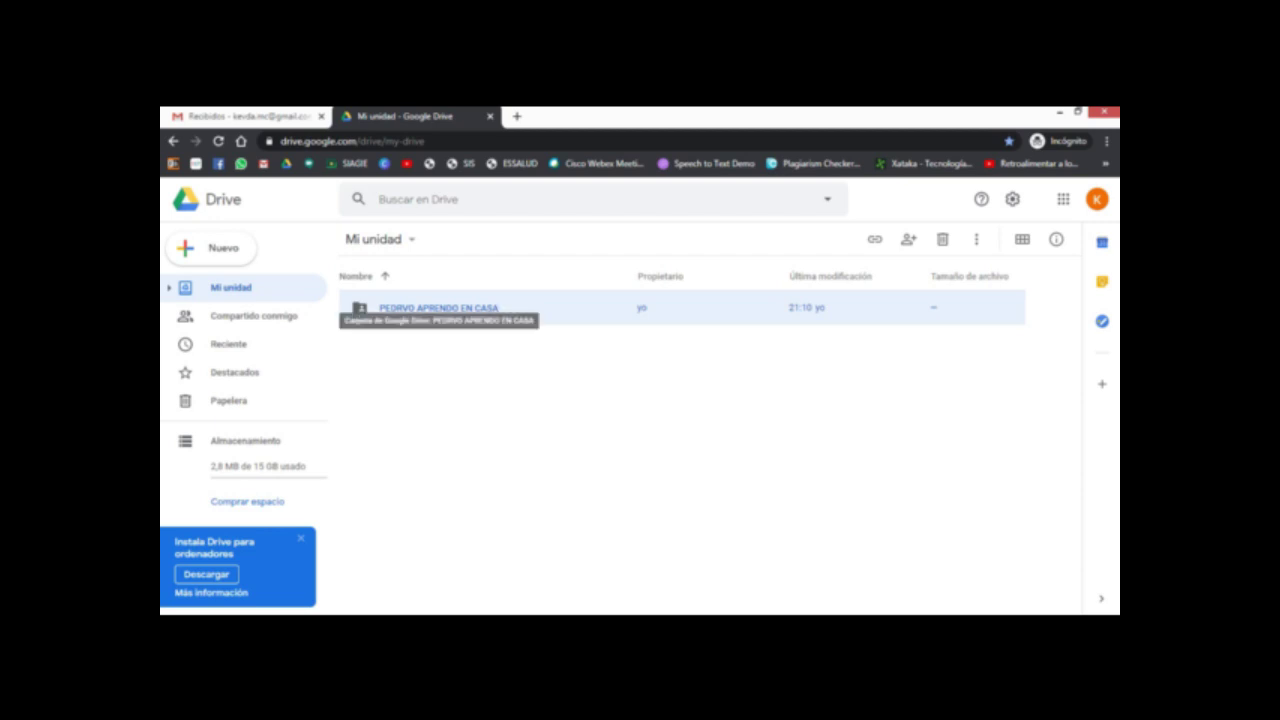
# Step: Colour the PEDRVO APRENDO EN CASA root folder red
pyautogui.rightClick(486, 306)
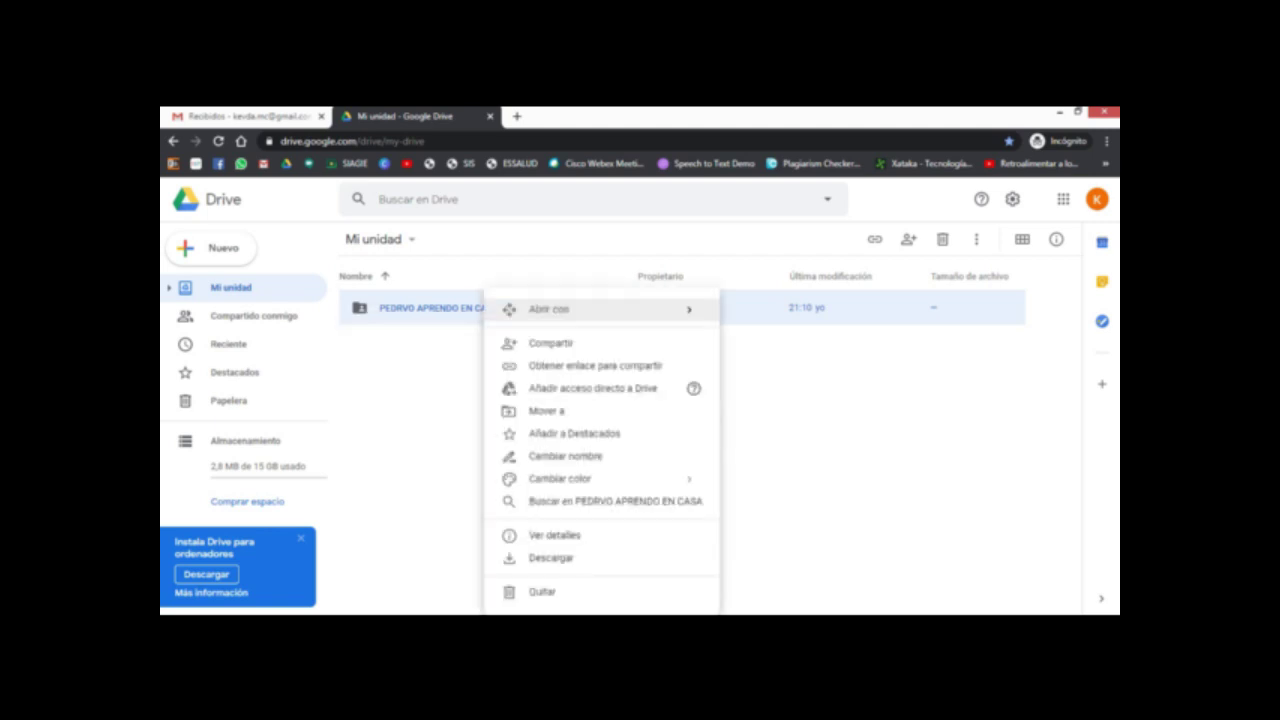
pyautogui.moveTo(490, 309)
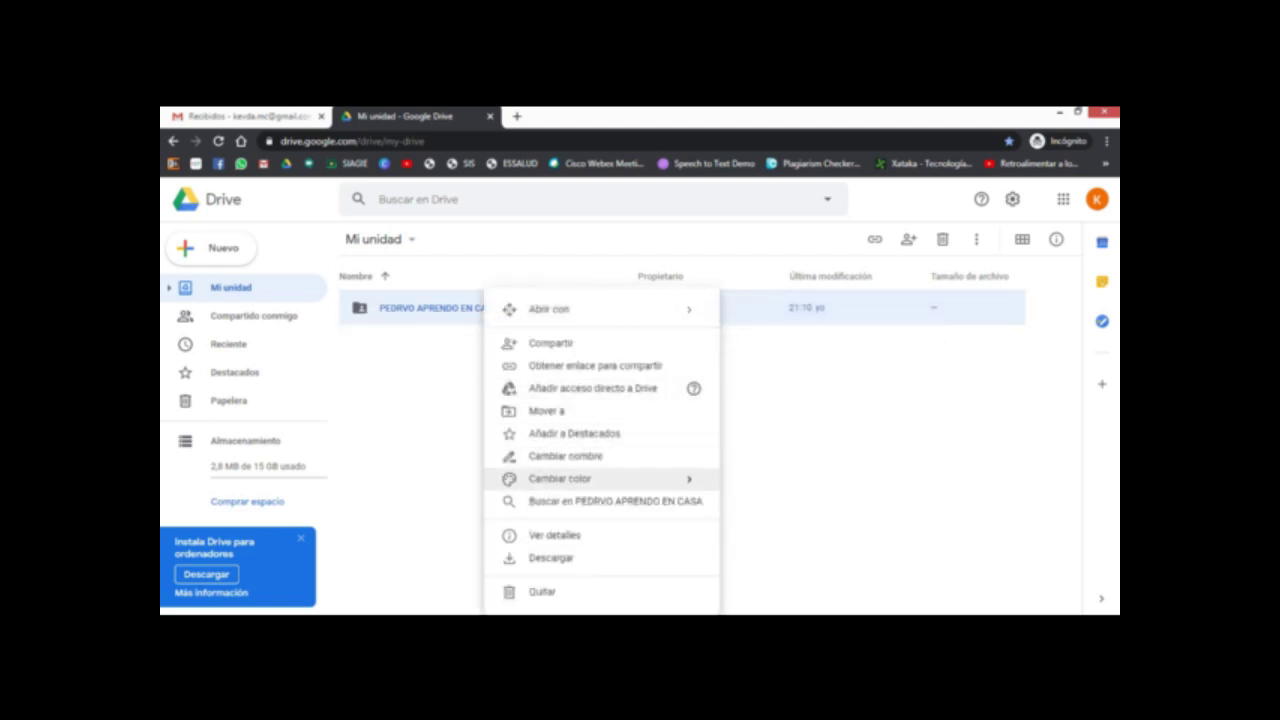
pyautogui.moveTo(560, 478)
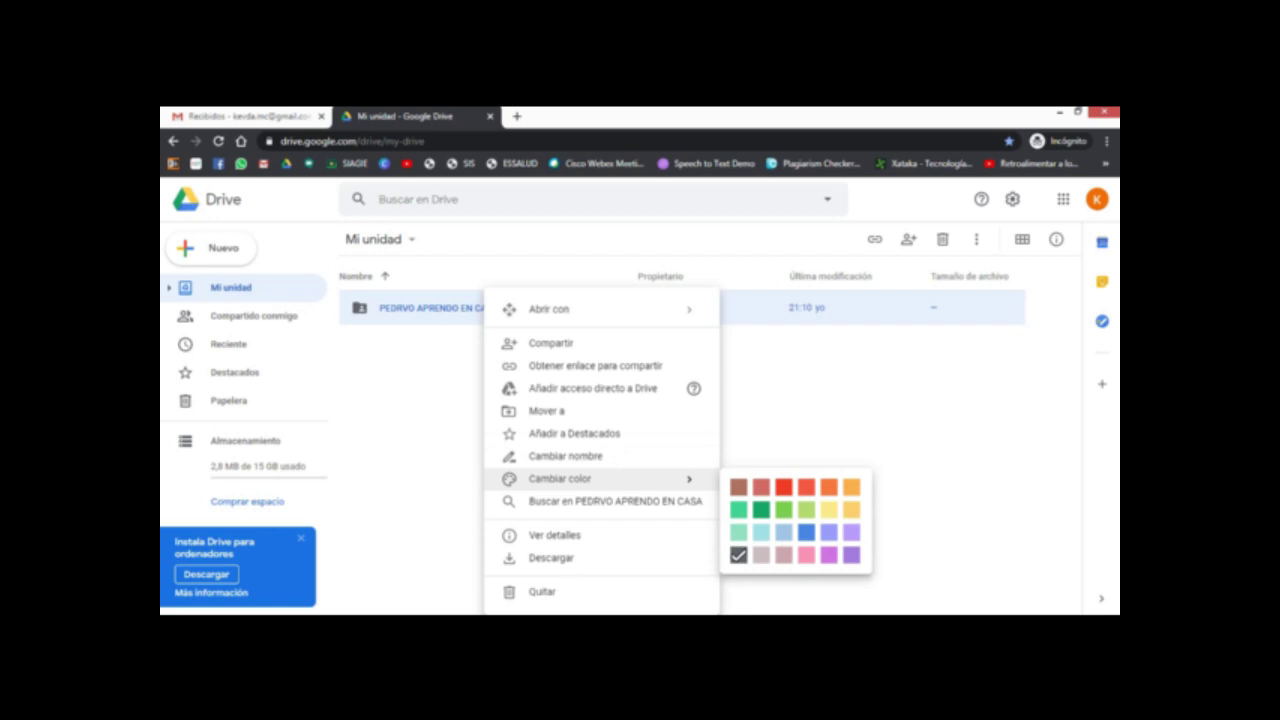
pyautogui.click(783, 487)
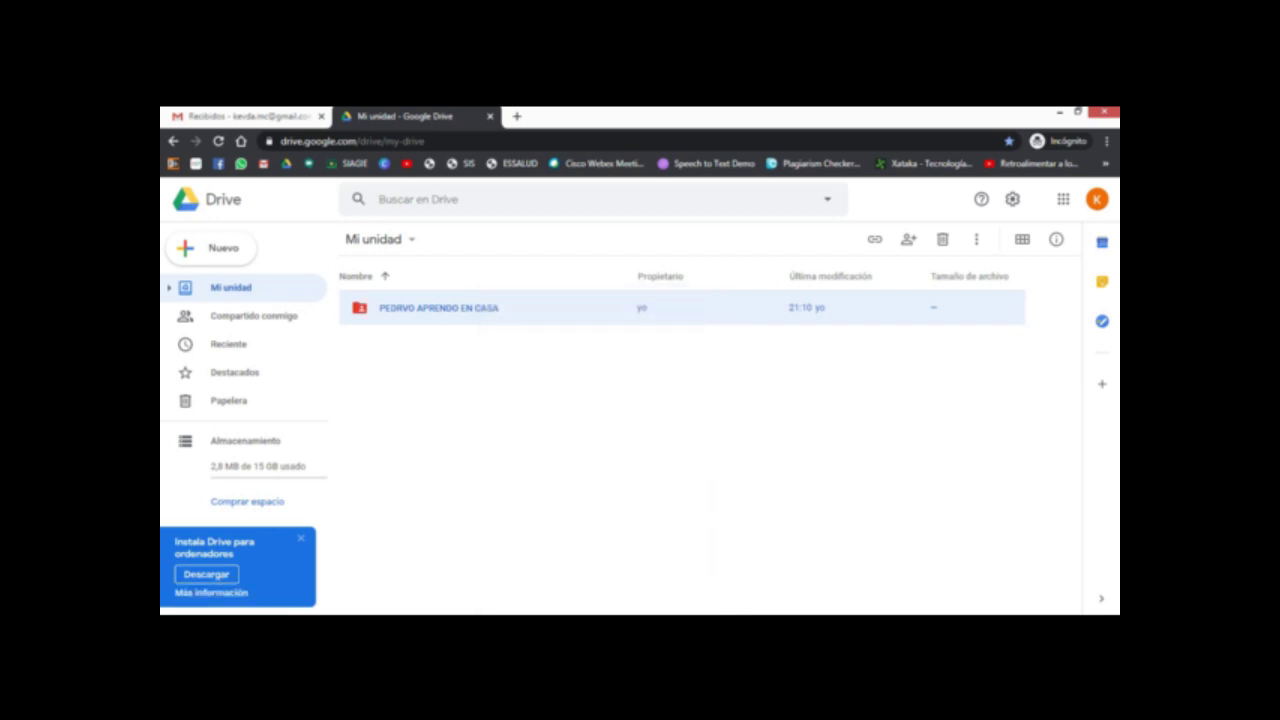
# Step: Inside the root folder, colour 01 NORMAS LEGALES green and 02 COMUNICADOS blue
pyautogui.doubleClick(430, 308)
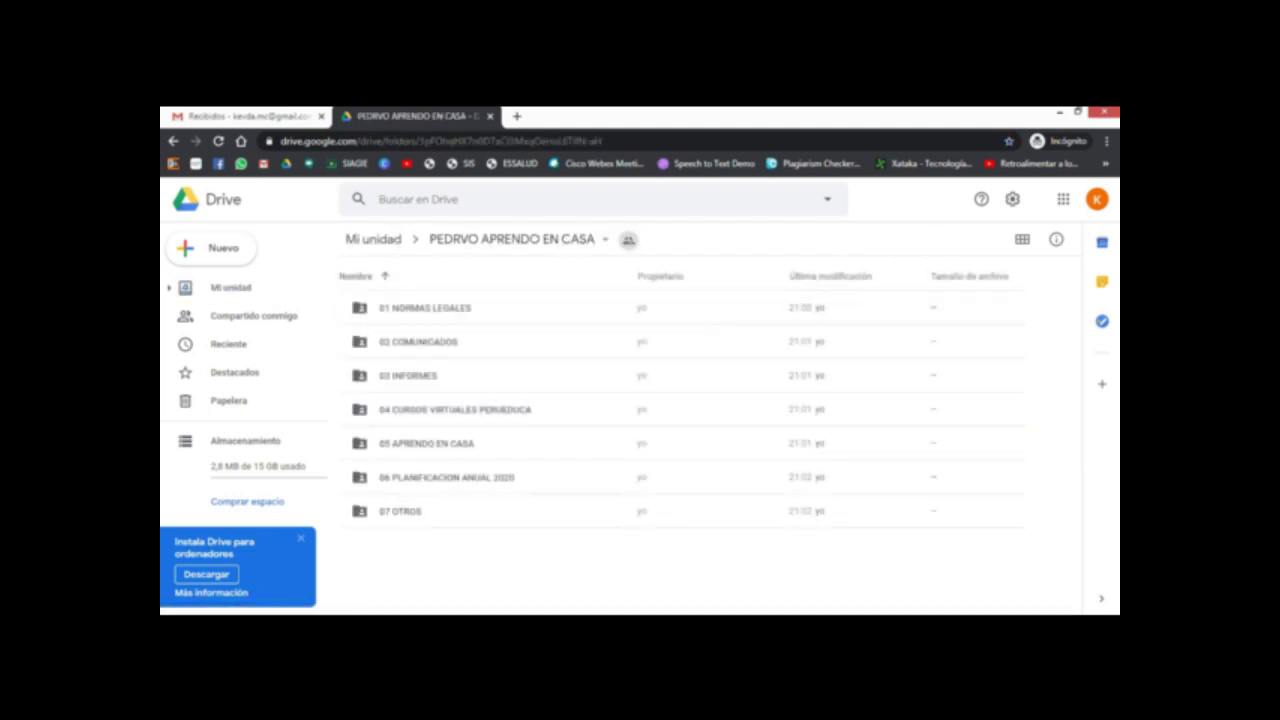
pyautogui.click(421, 308)
pyautogui.rightClick(421, 300)
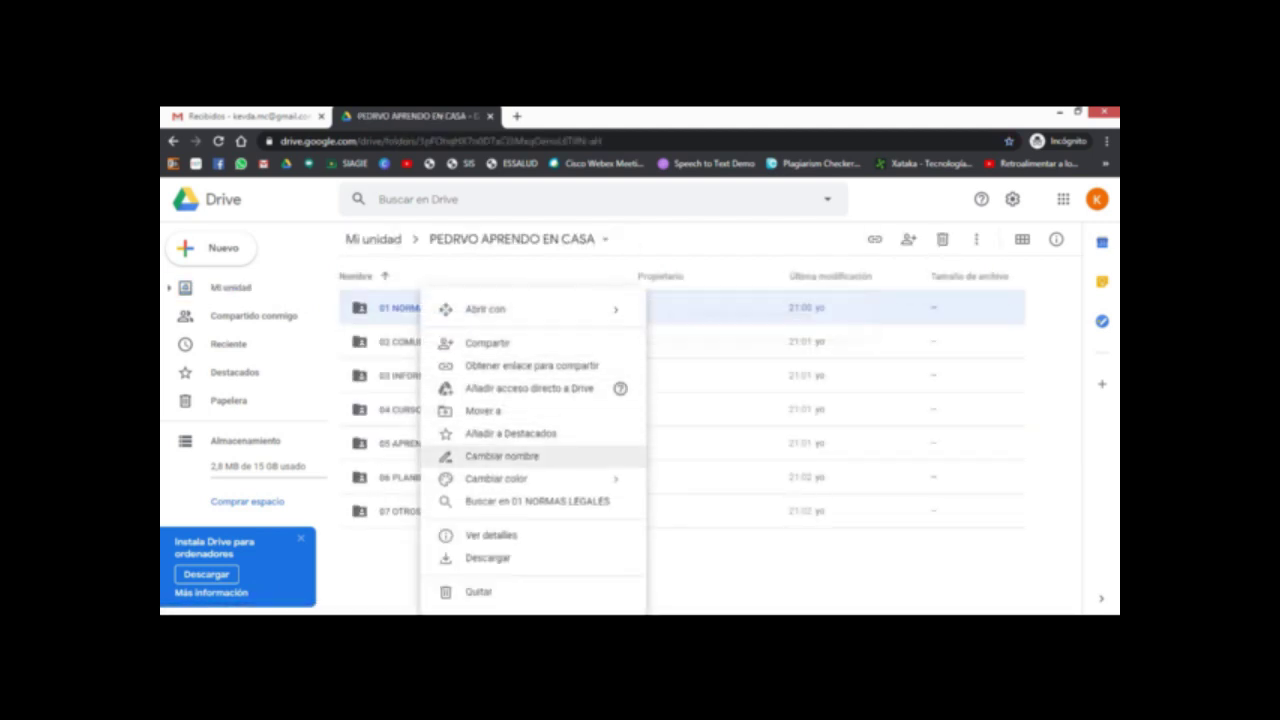
pyautogui.moveTo(500, 478)
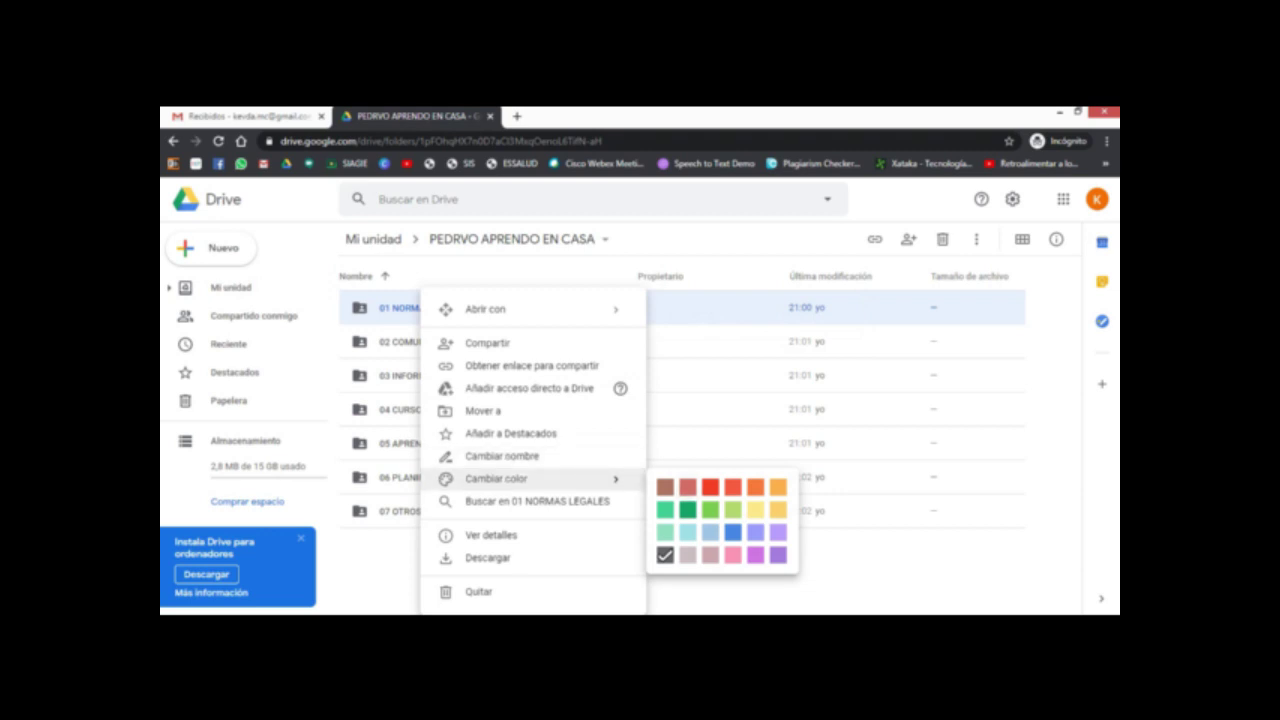
pyautogui.click(688, 509)
pyautogui.click(412, 341)
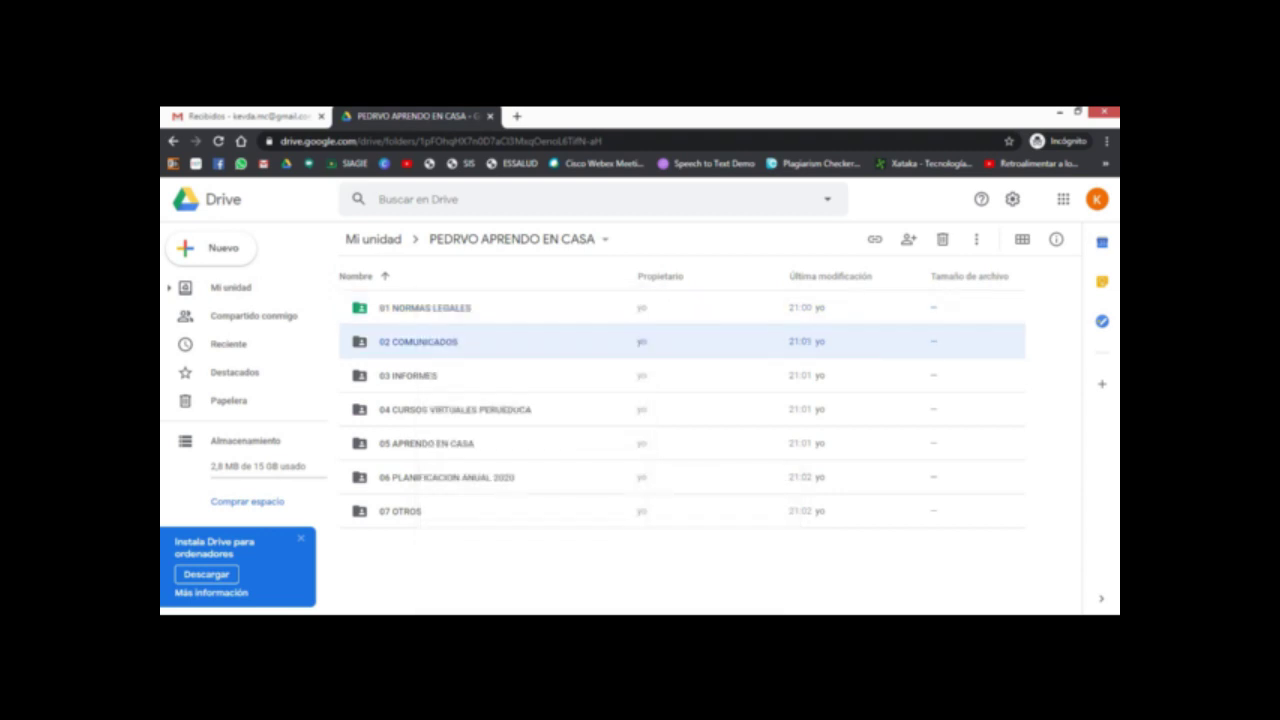
pyautogui.rightClick(412, 341)
pyautogui.moveTo(590, 478)
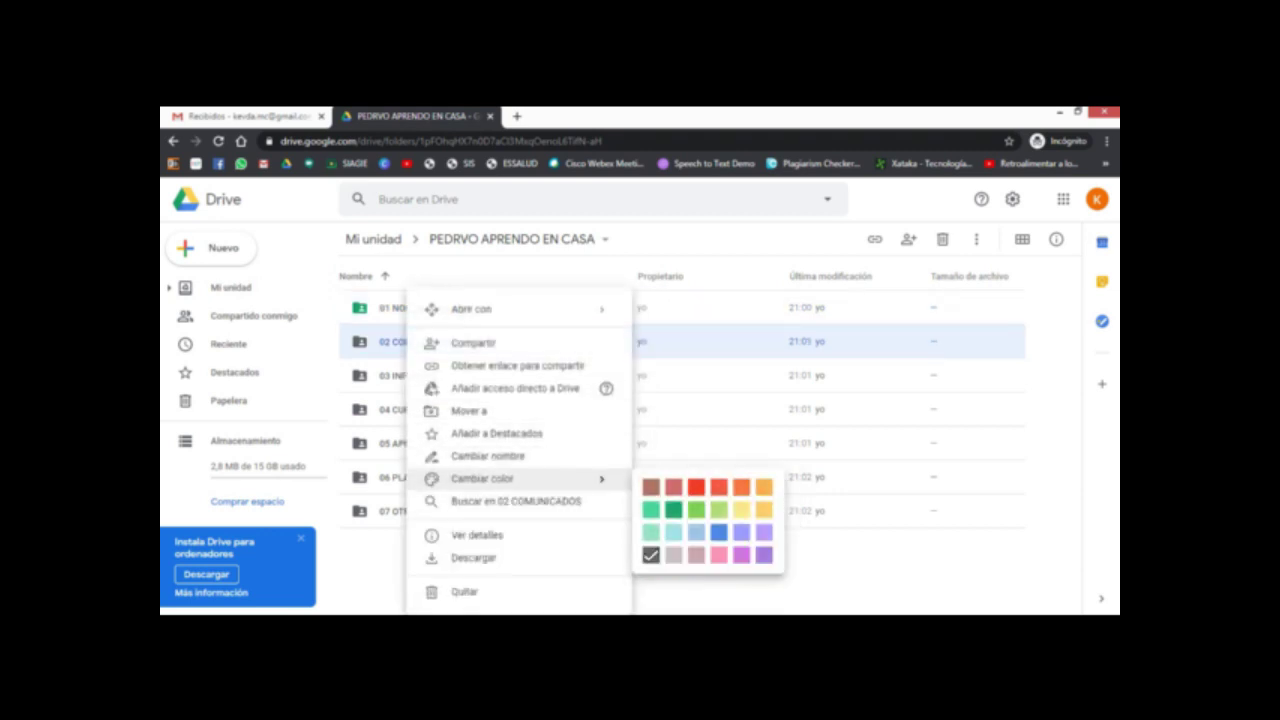
pyautogui.click(714, 533)
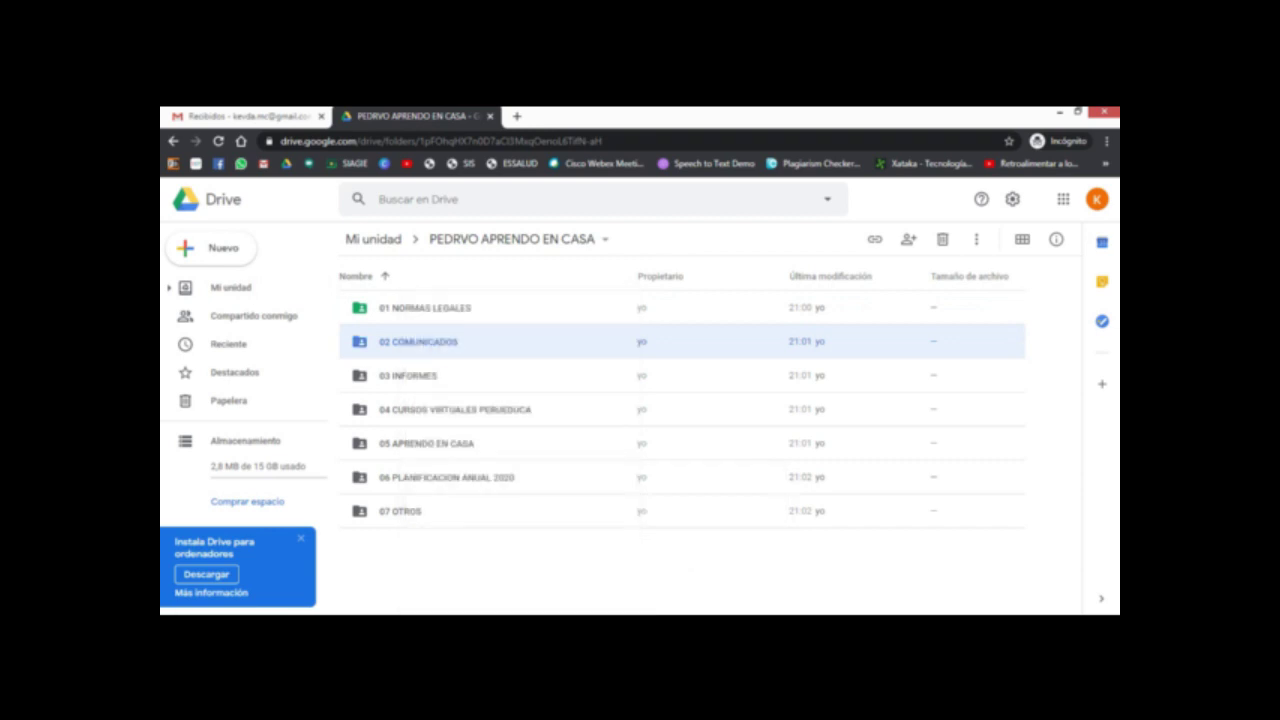
# Step: Colour 03 INFORMES purple, leaving 04 CURSOS VIRTUALES PERUEDUCA unchanged
pyautogui.click(412, 375)
pyautogui.rightClick(412, 375)
pyautogui.moveTo(590, 478)
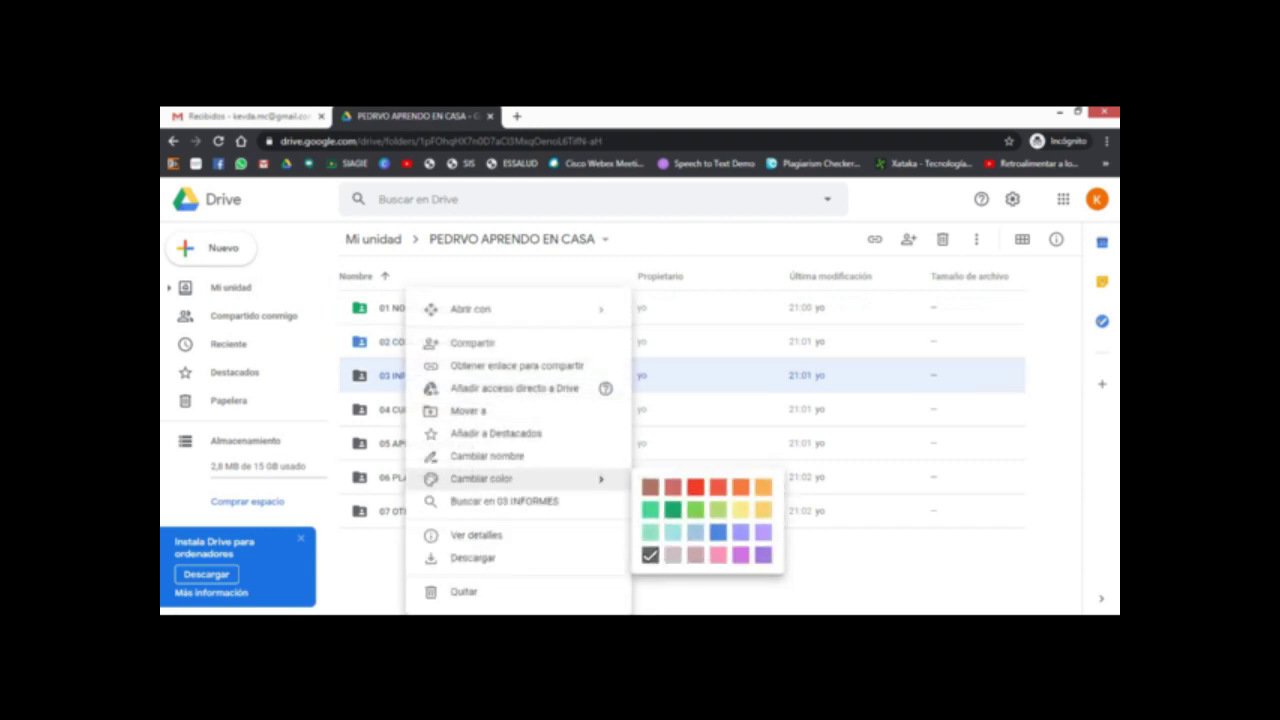
pyautogui.click(763, 555)
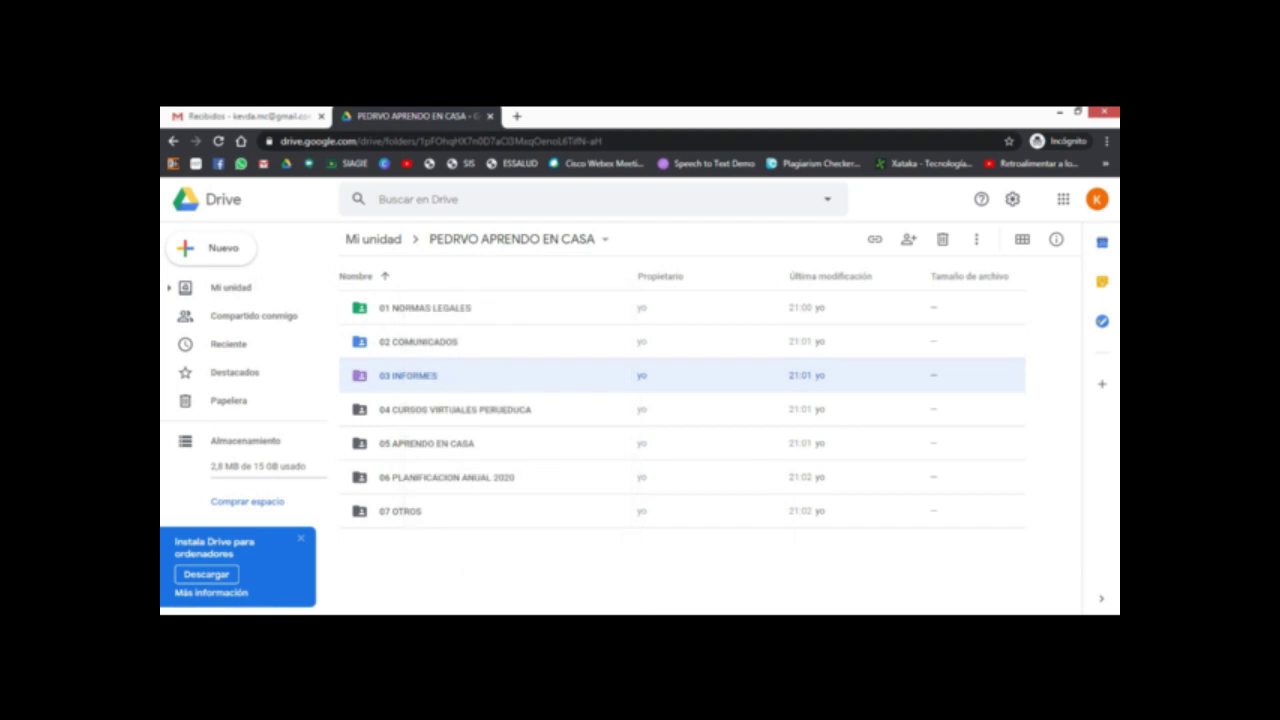
pyautogui.press('Escape')
pyautogui.click(455, 409)
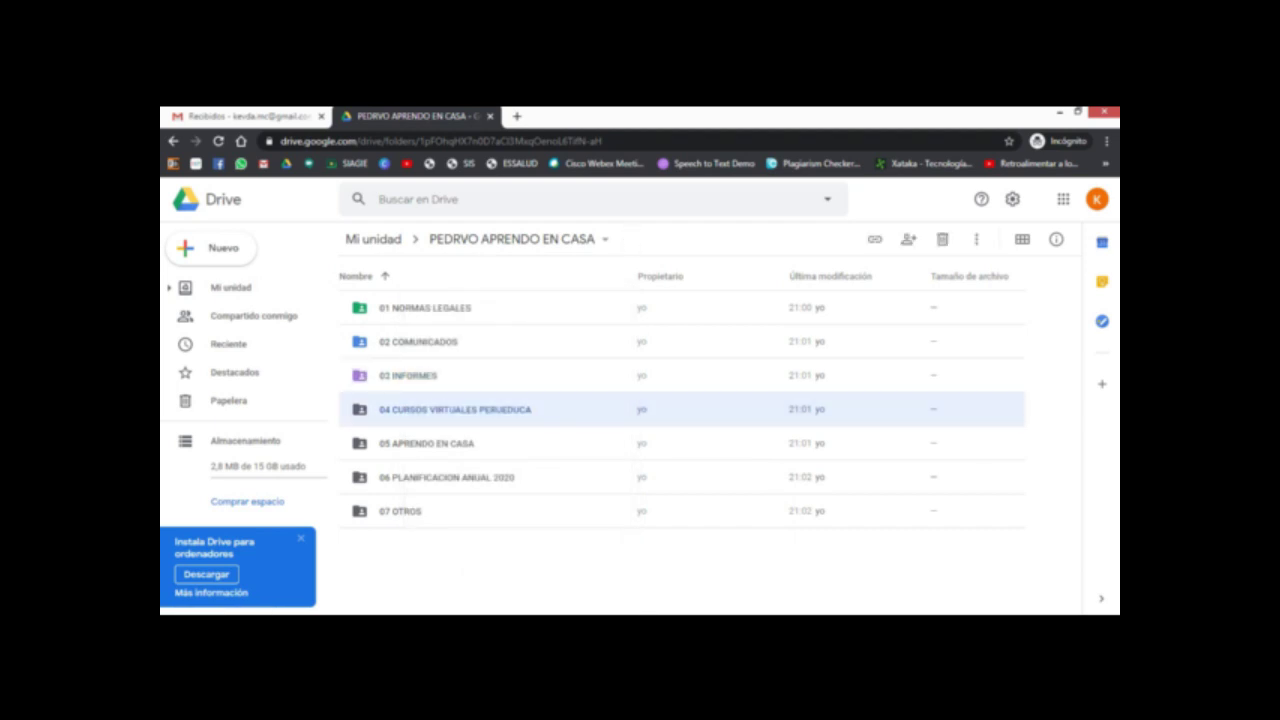
pyautogui.rightClick(455, 409)
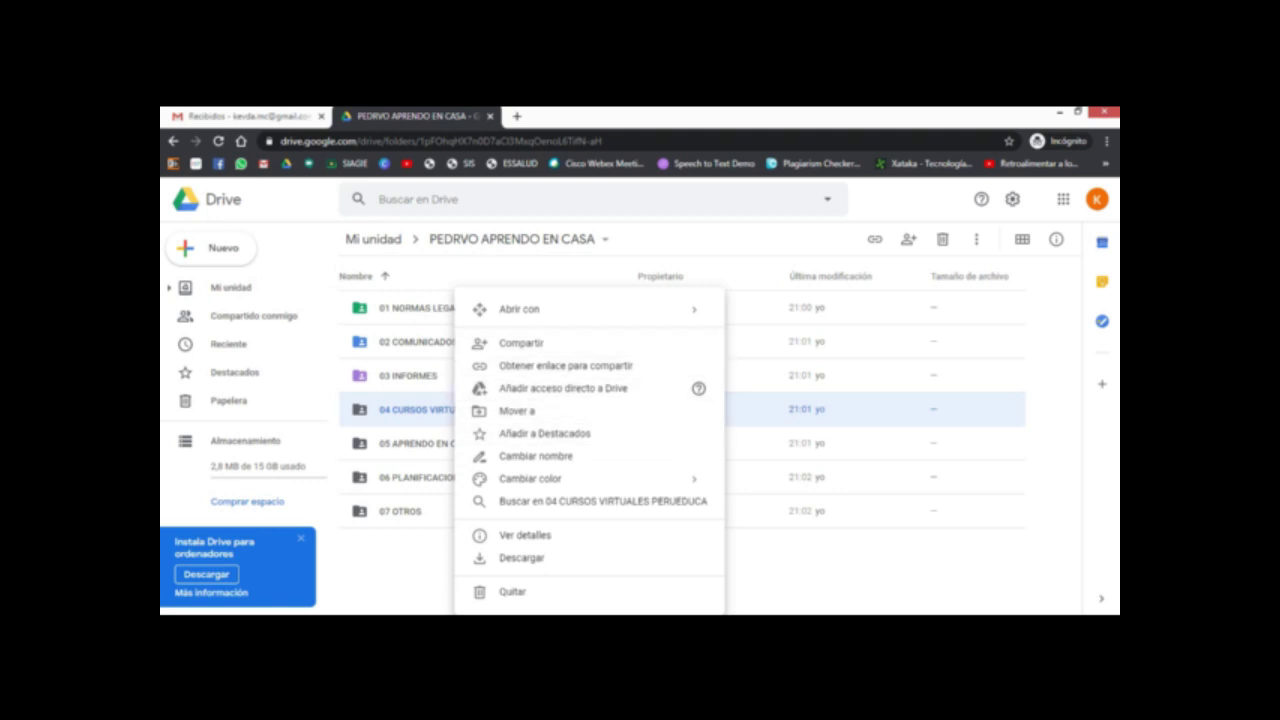
pyautogui.press('Escape')
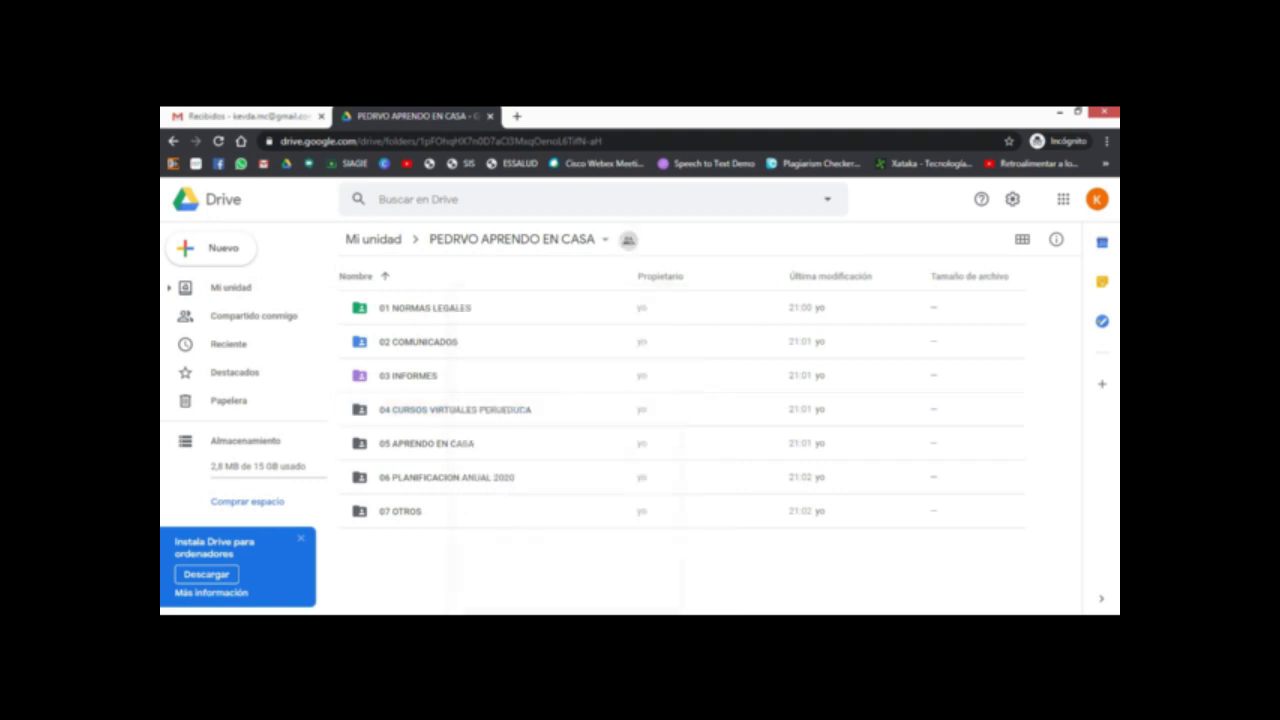